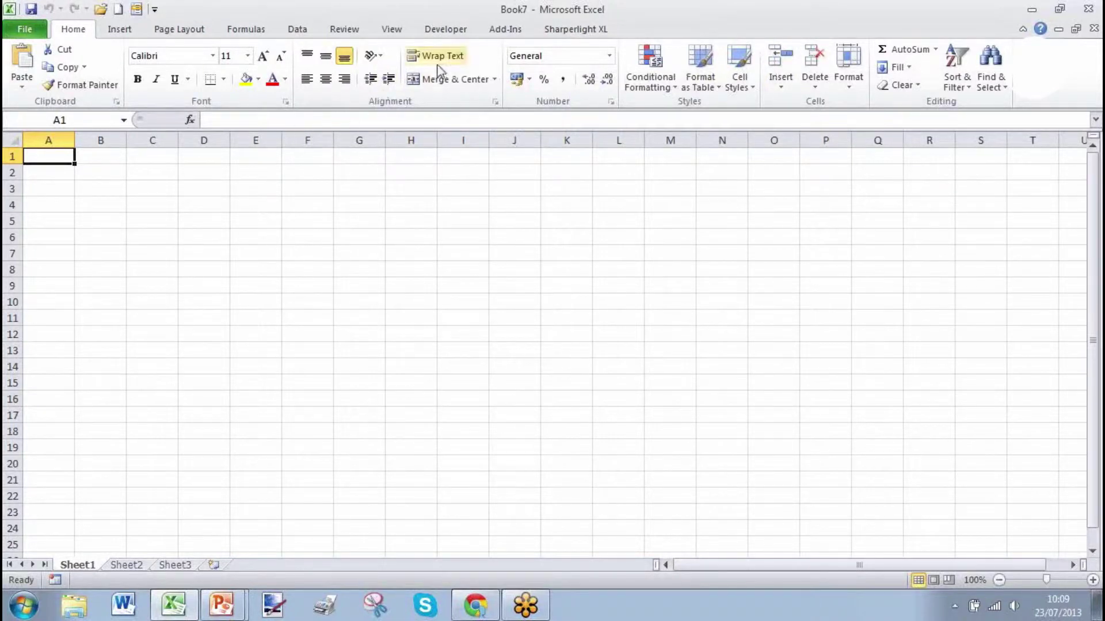
- Show the Sharperlight XL ribbon tab and select cell E3 as the table's anchor
click(573, 30)
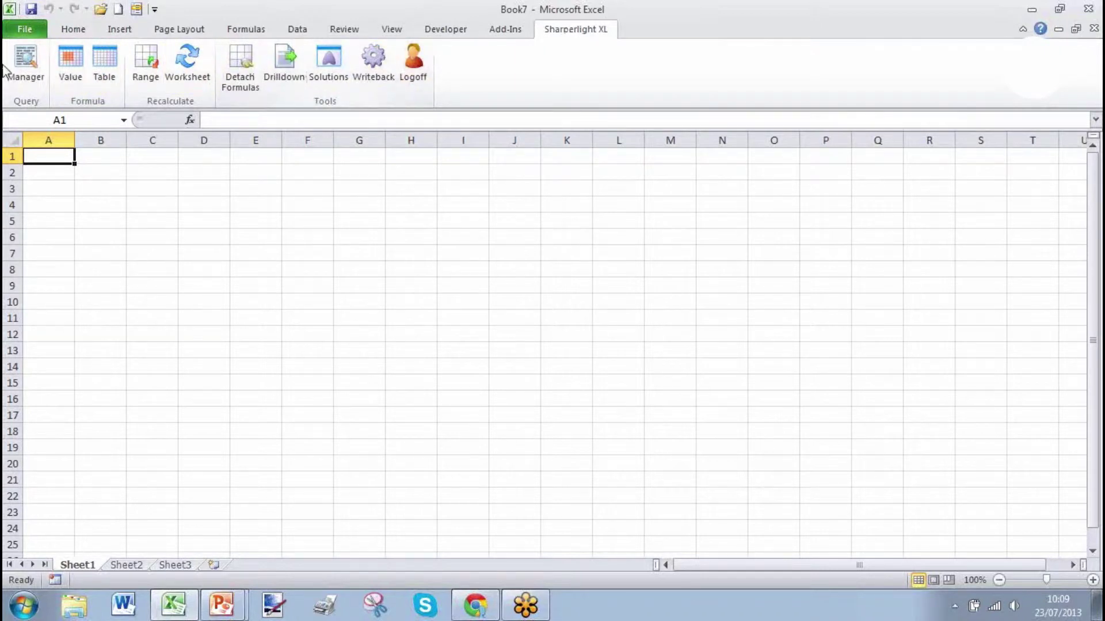
click(255, 183)
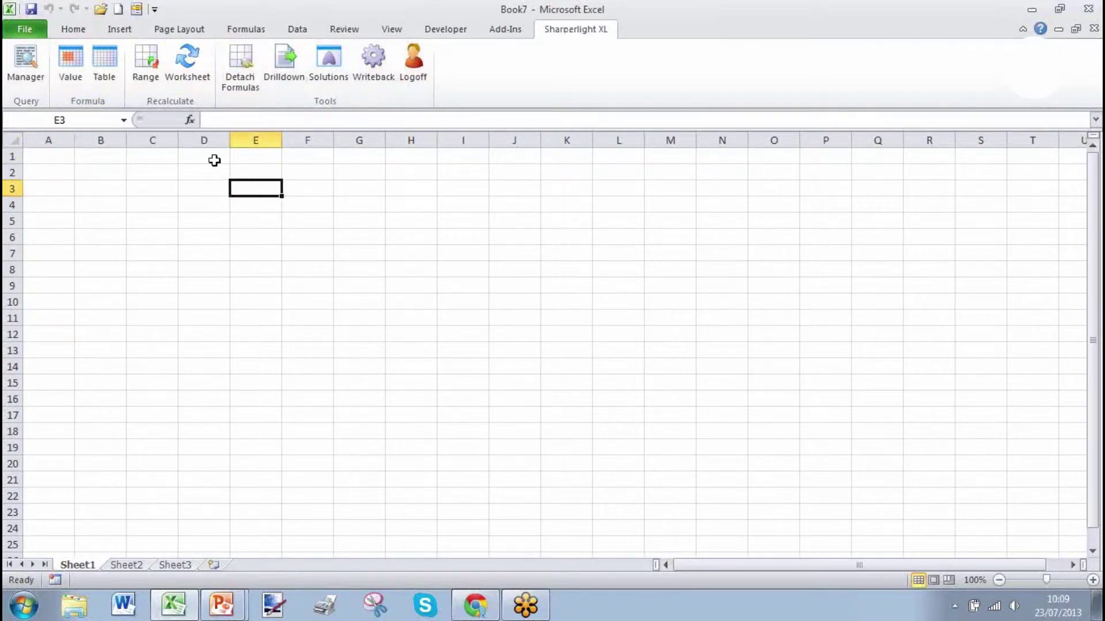
- Launch a SharperLight table query, log in with the user name and password, and move Query Builder aside
click(109, 66)
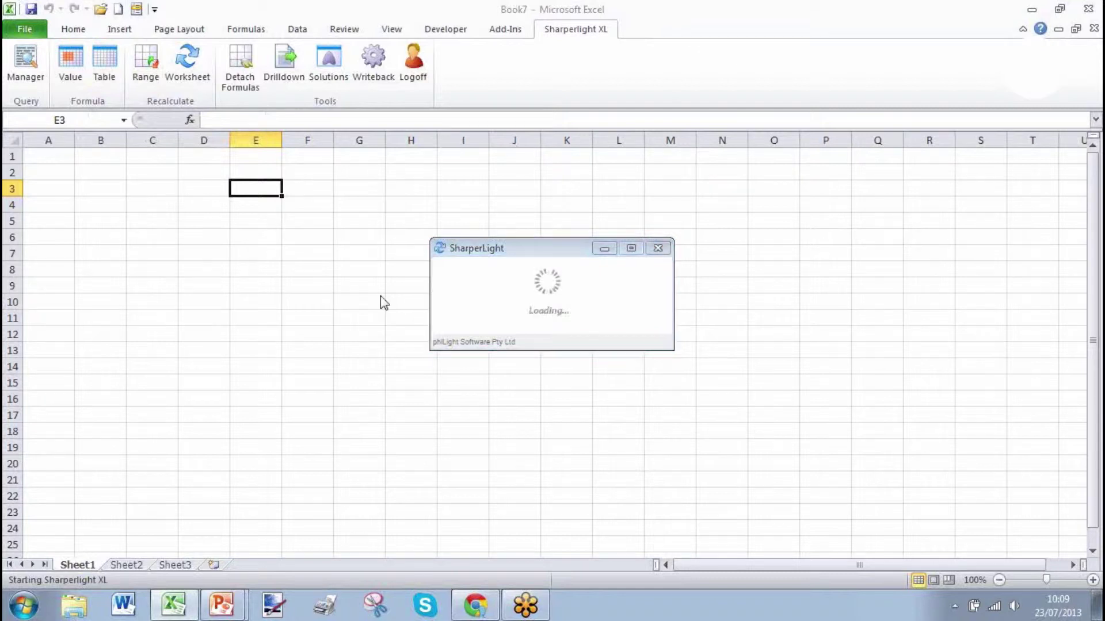
text(demo)
key(Tab)
text(*******)
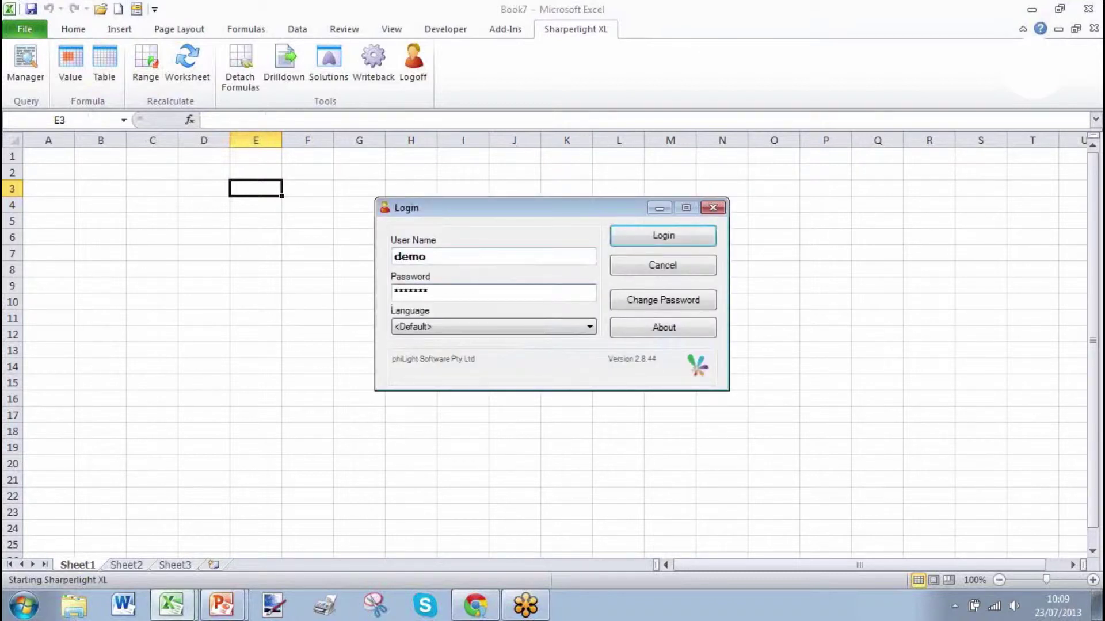
key(Return)
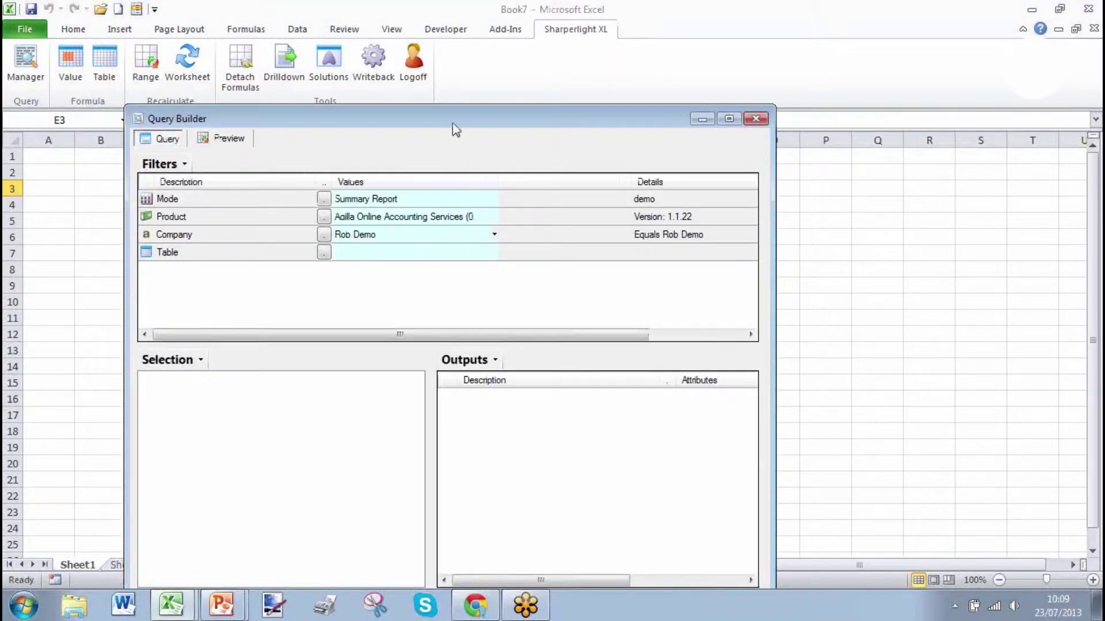
drag(458, 126, 675, 72)
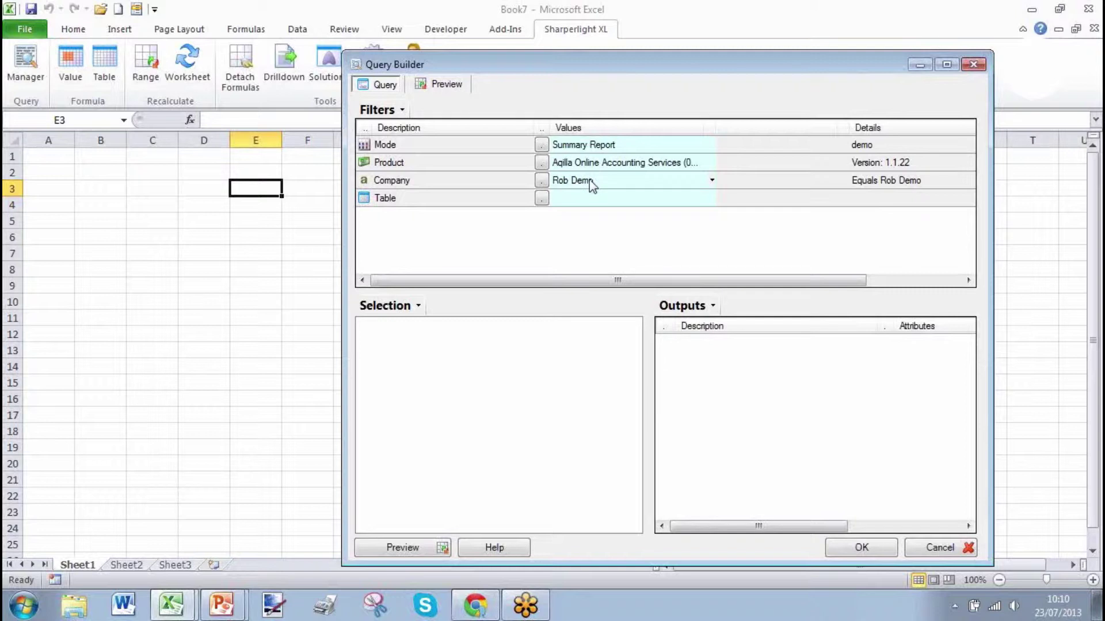
- Choose Favourites > Ledger as the query's table after browsing the Tables folders
click(540, 197)
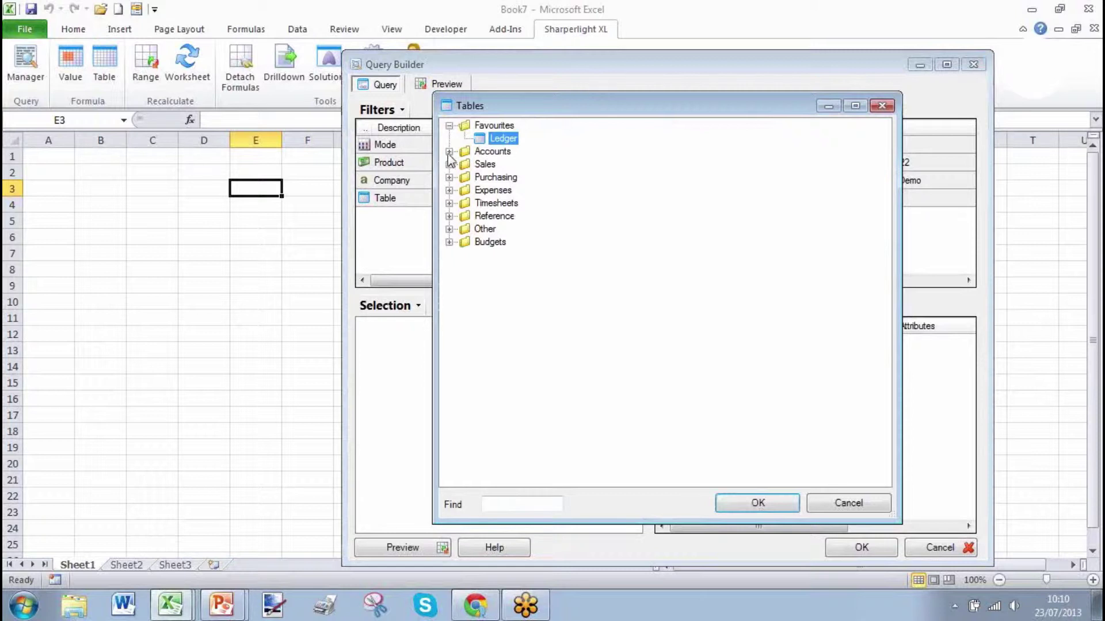
click(449, 164)
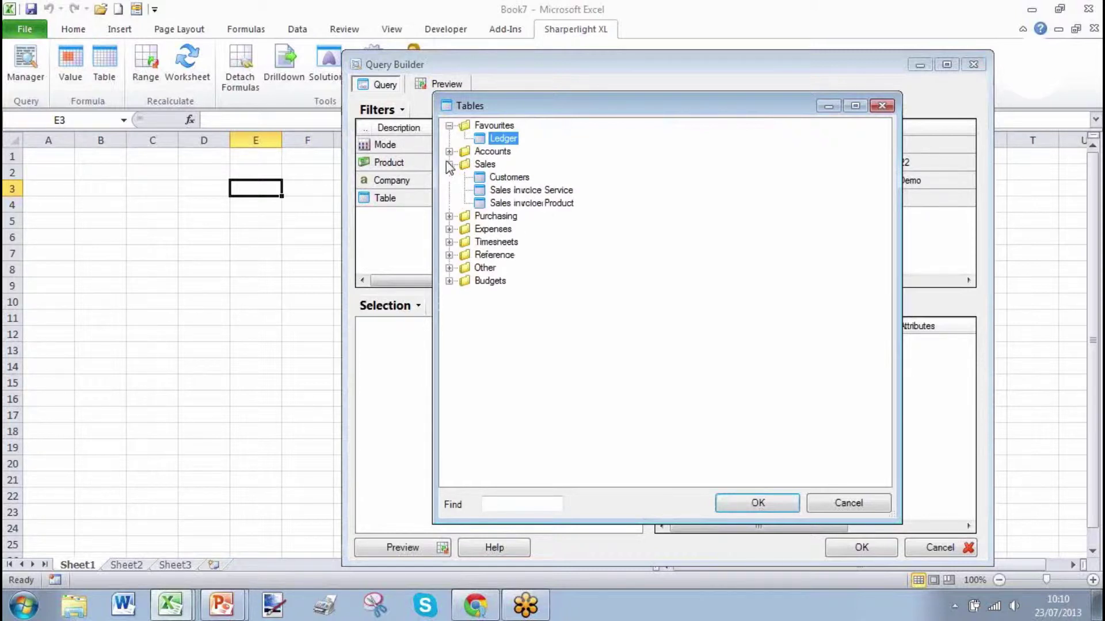
click(449, 217)
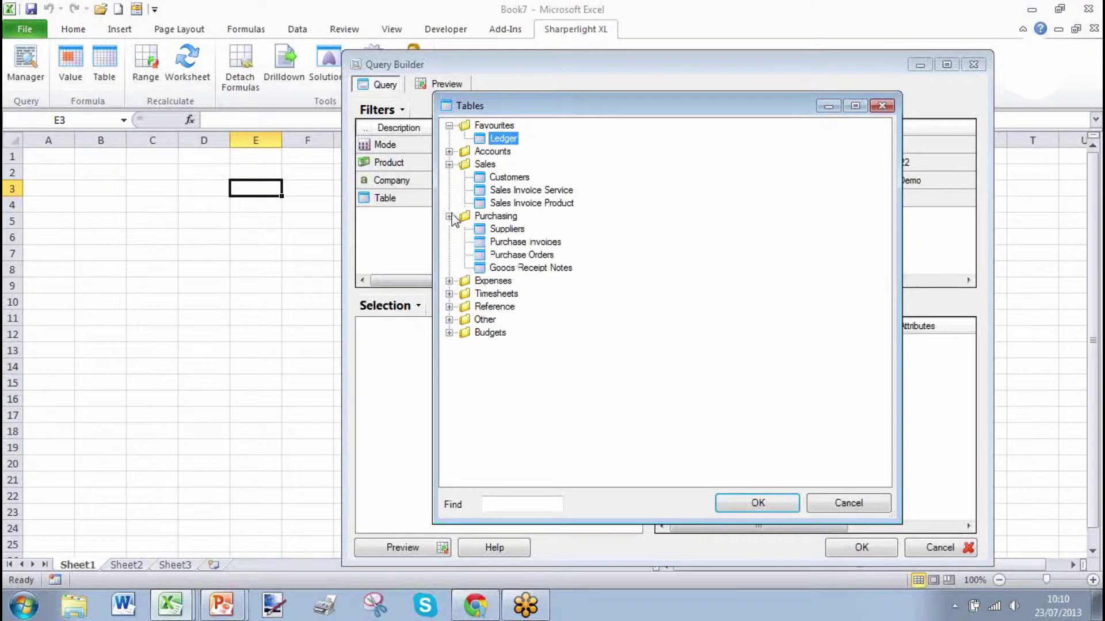
click(449, 152)
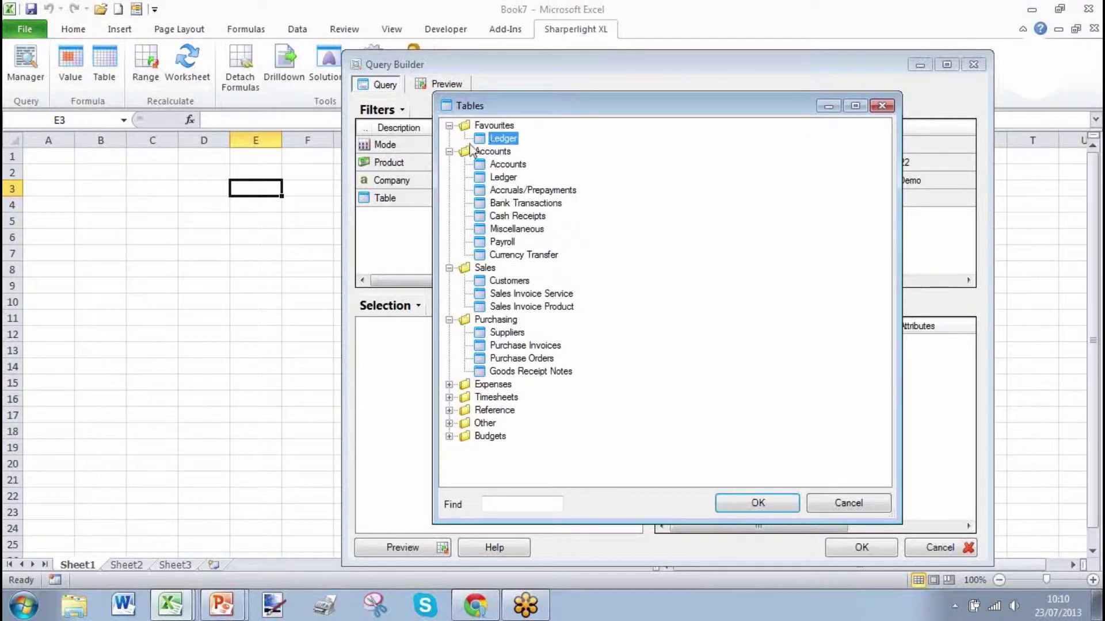
click(450, 152)
click(450, 164)
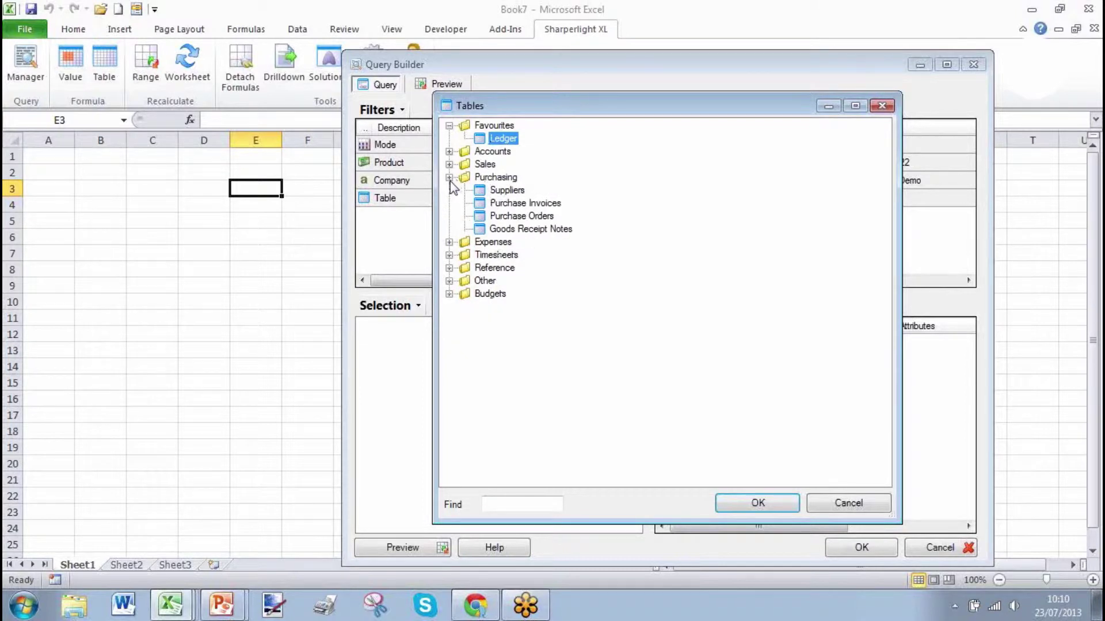
click(449, 178)
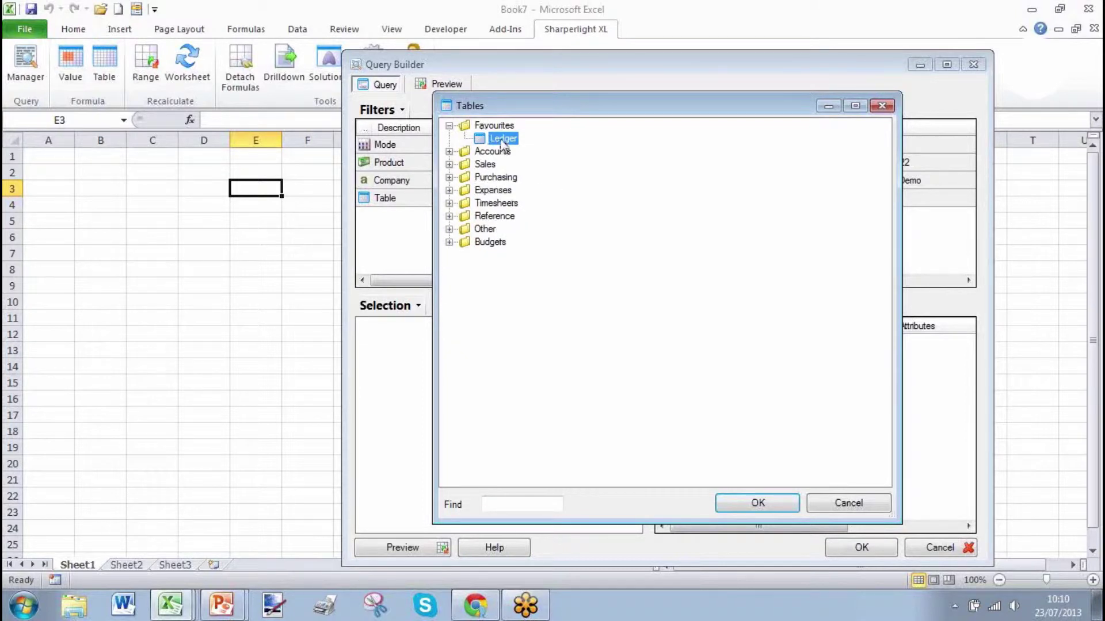
click(742, 506)
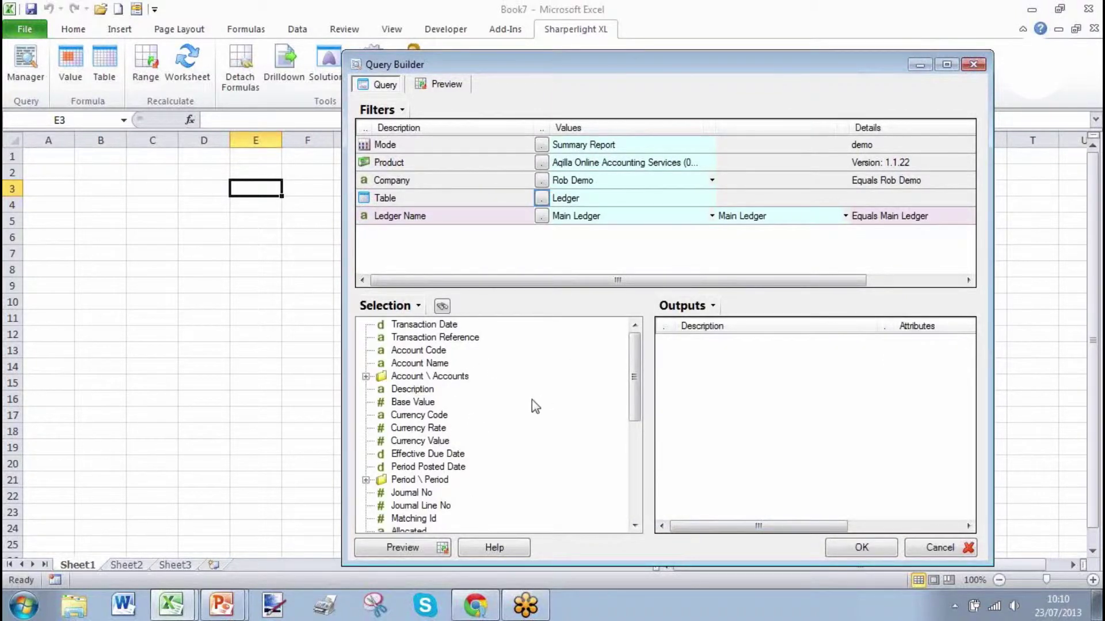
- Output Account Code, Account Name and a summed Base Value from the Ledger table
double_click(406, 352)
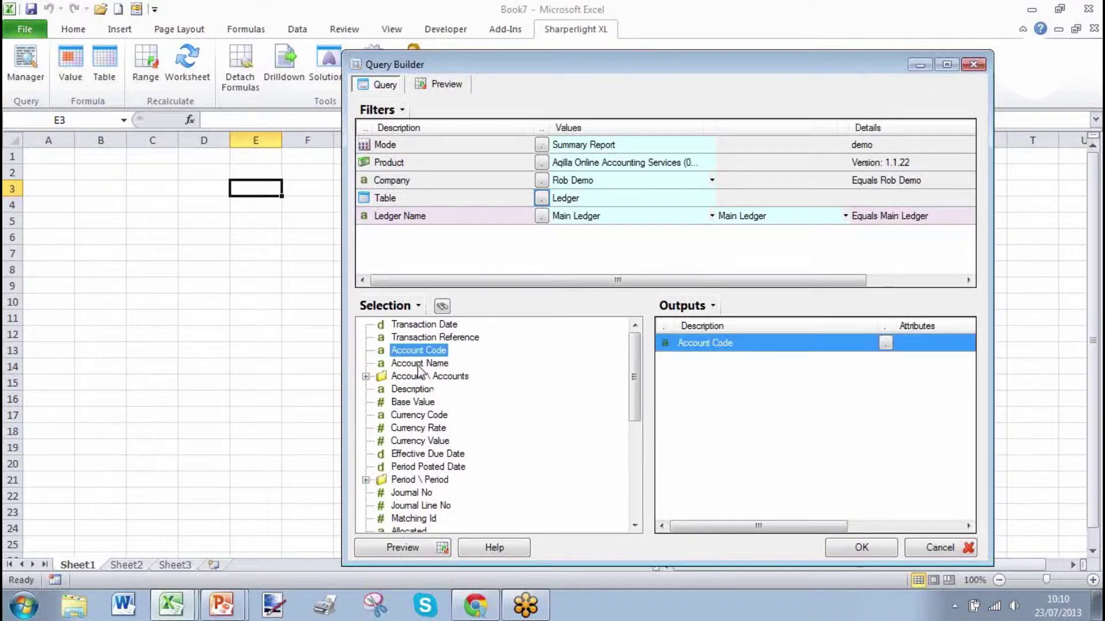
double_click(420, 363)
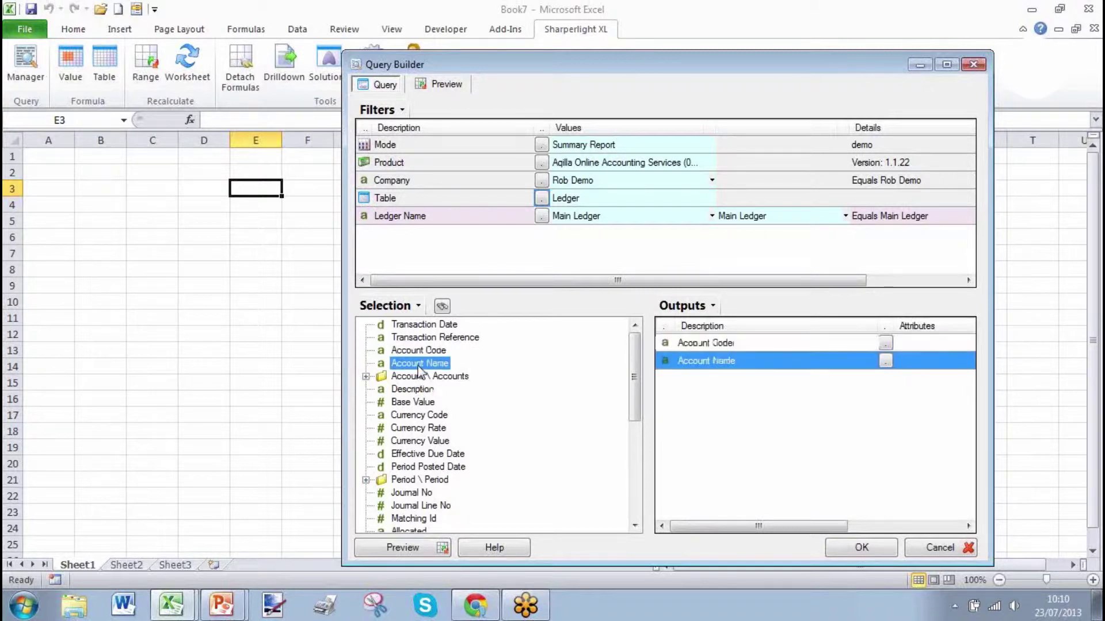
double_click(424, 402)
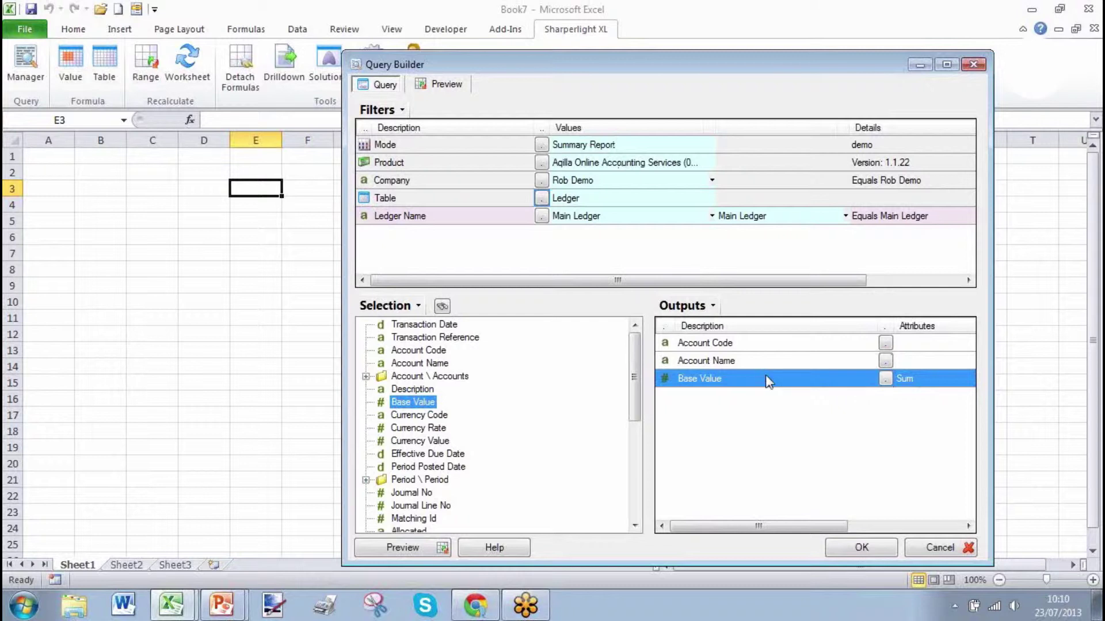
- Place the ledger results table at E4 and autofit columns E to G
click(851, 550)
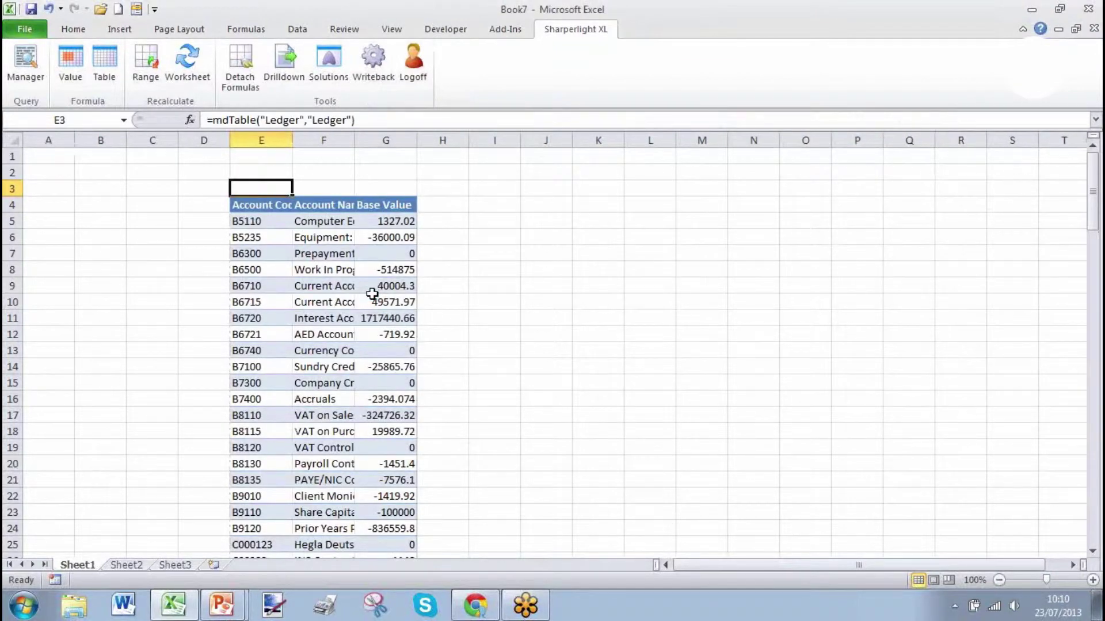
click(271, 137)
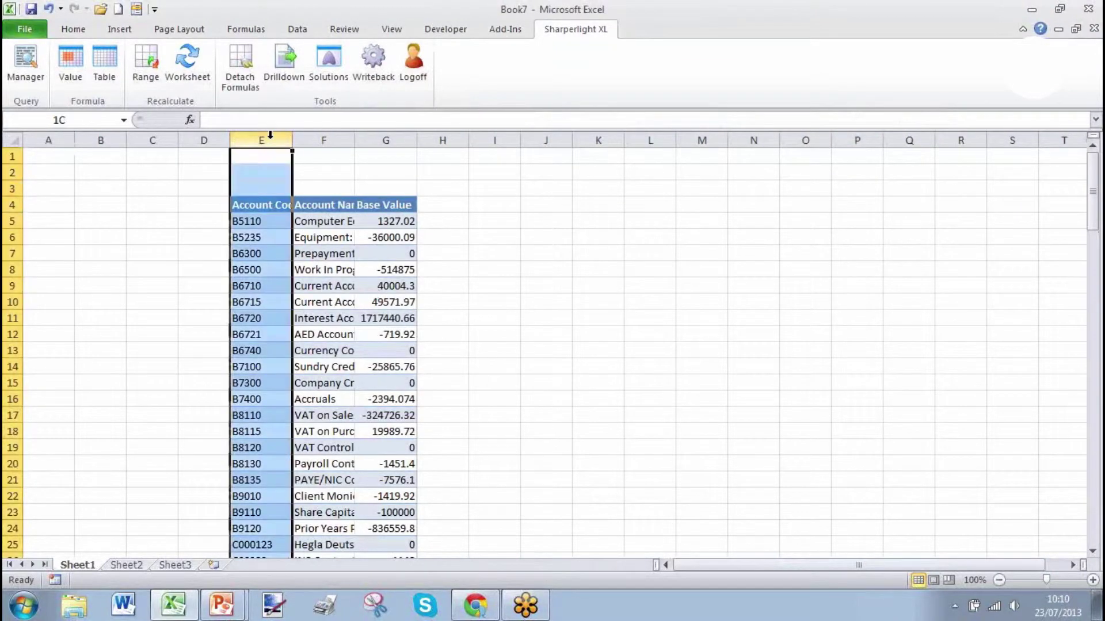
drag(270, 136, 385, 140)
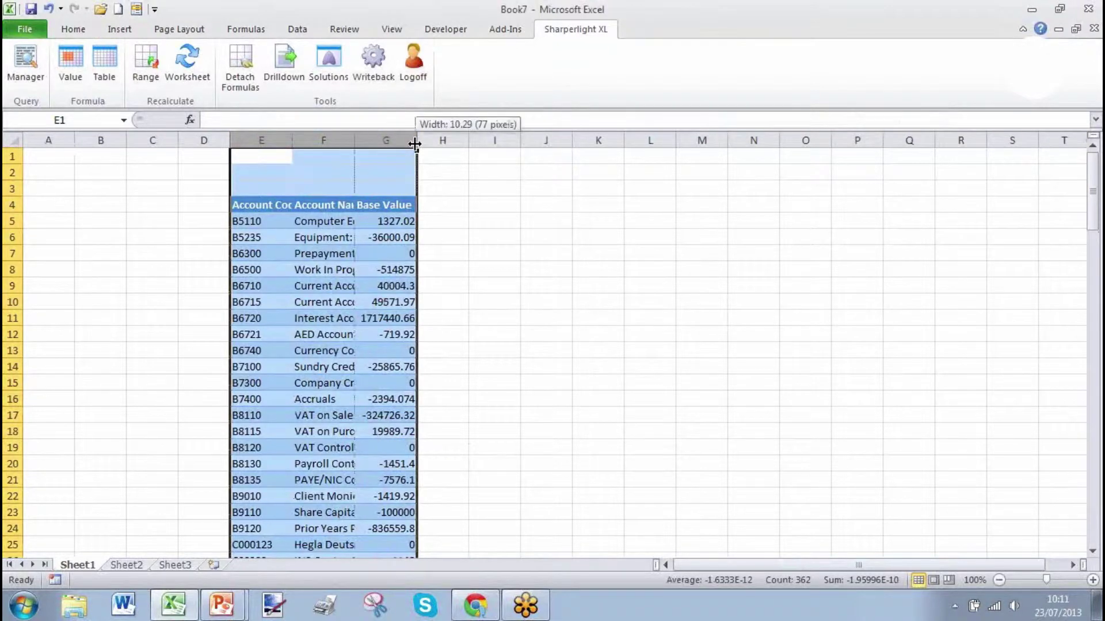
double_click(414, 144)
- Format the Base Value column G with Comma Style
click(502, 138)
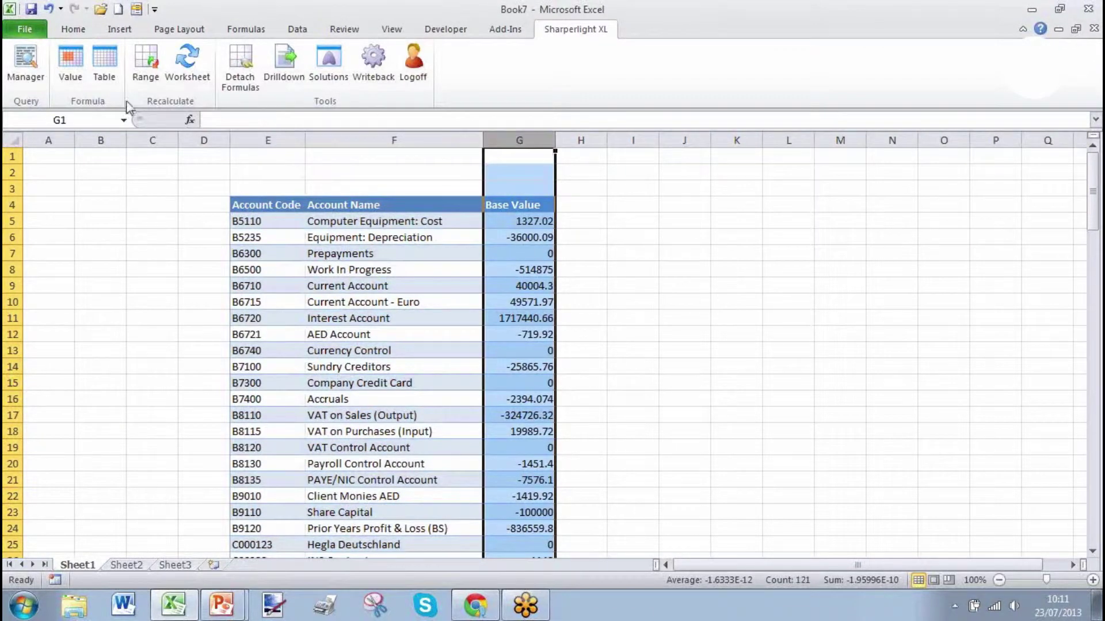
click(73, 28)
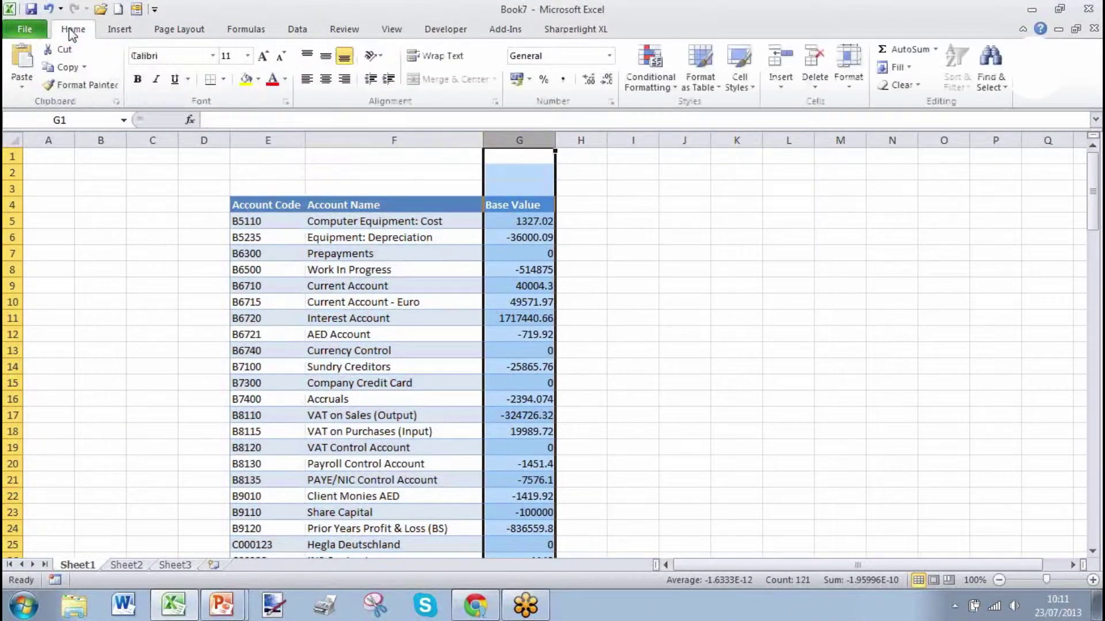
click(561, 81)
click(427, 305)
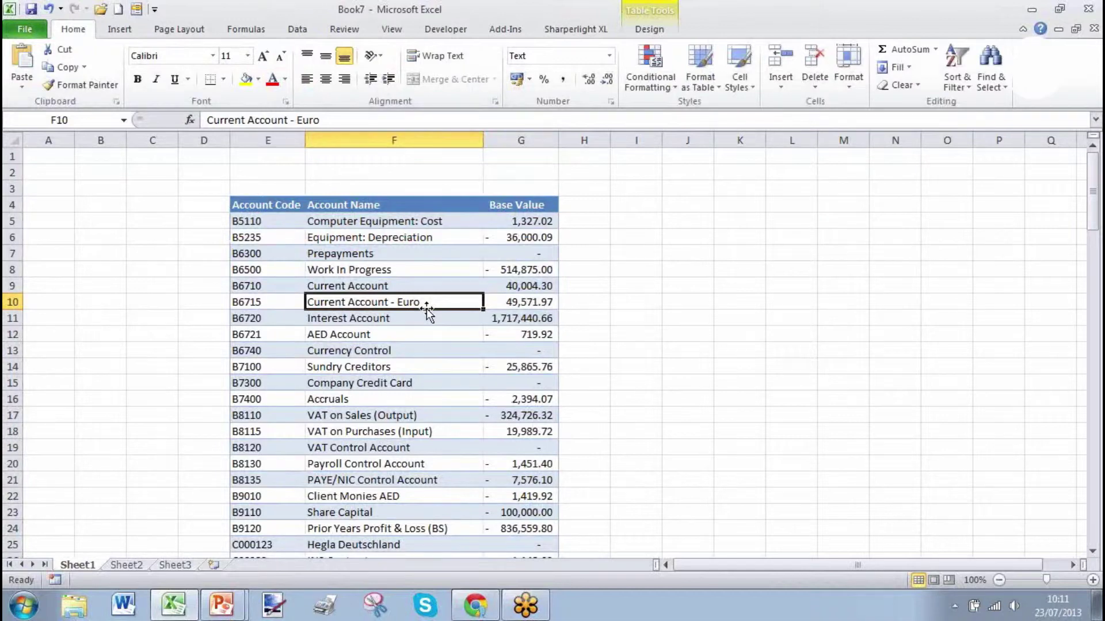
- Edit the table's query to filter Account Type to P (Profit and Loss) and refresh
click(384, 221)
right_click(385, 222)
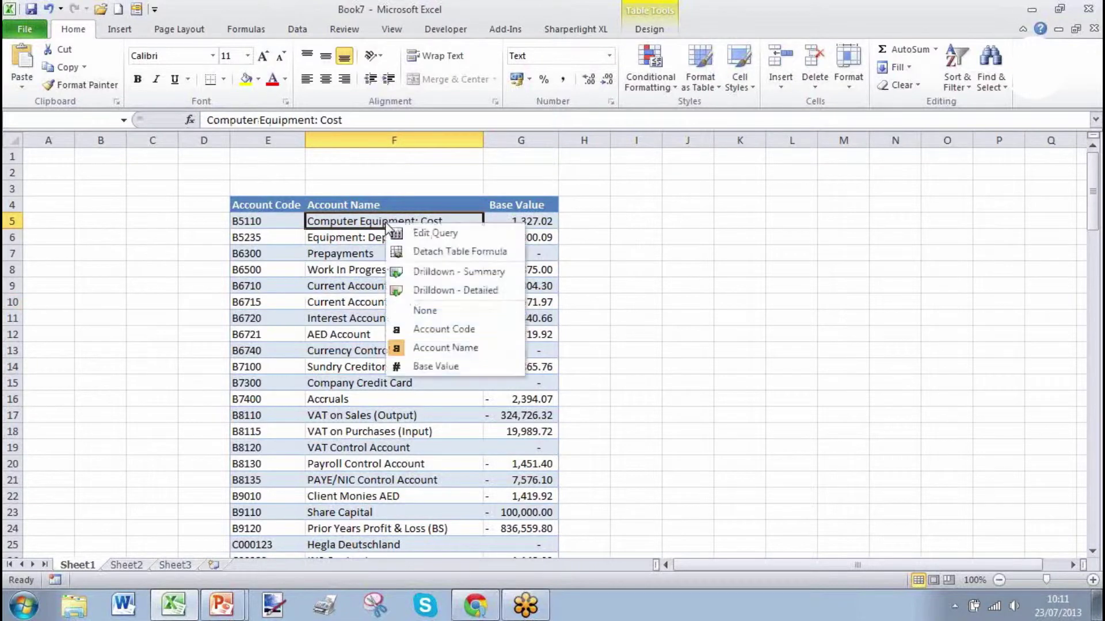
click(432, 233)
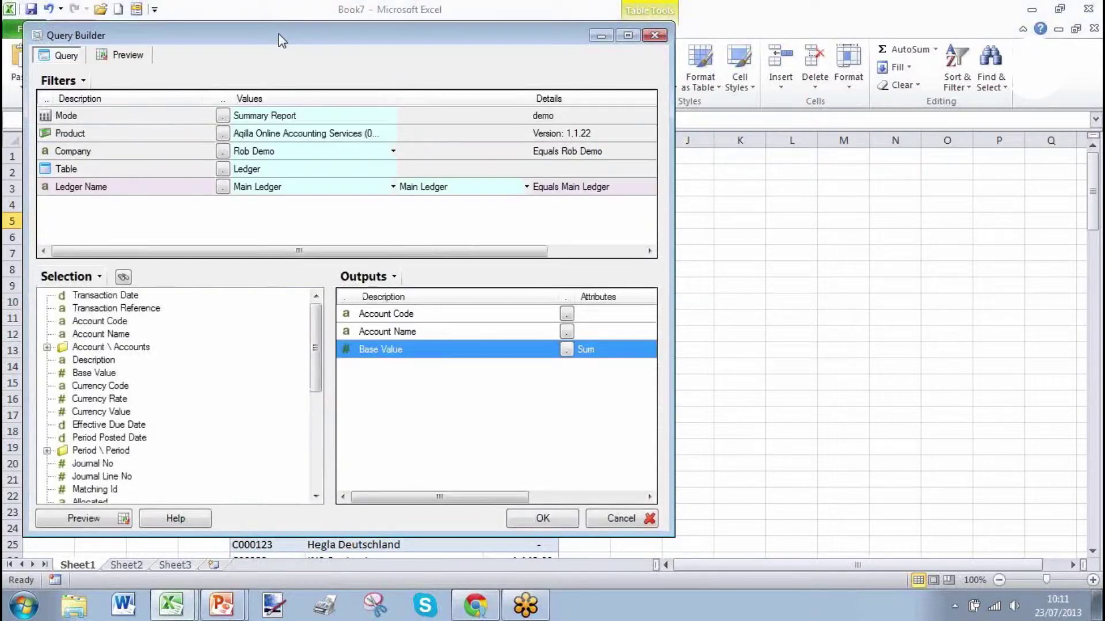
drag(281, 40, 699, 41)
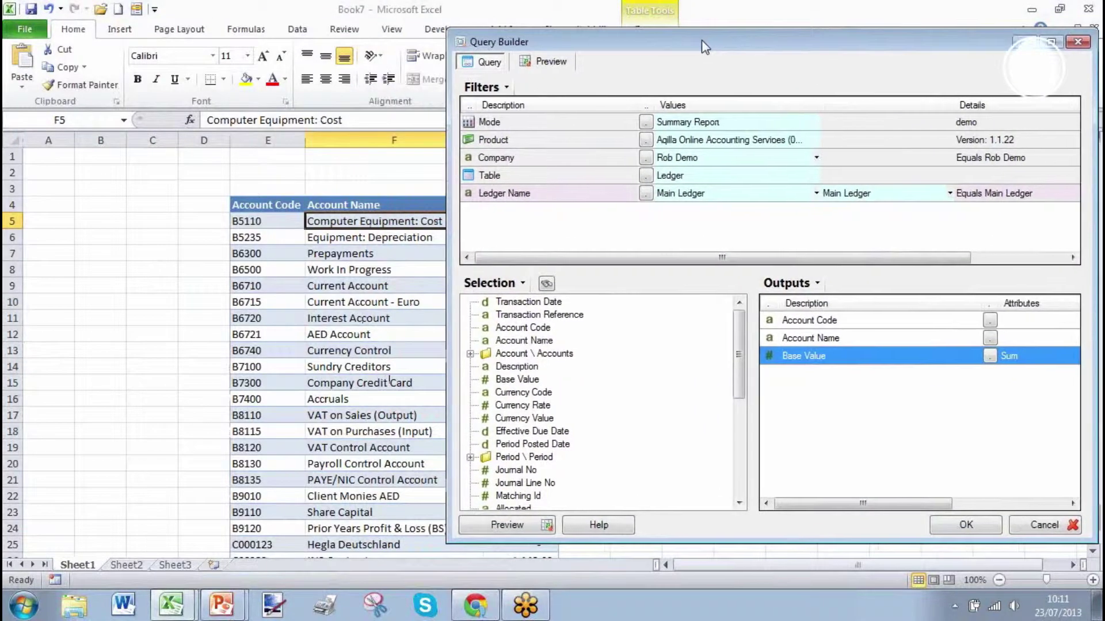
double_click(481, 355)
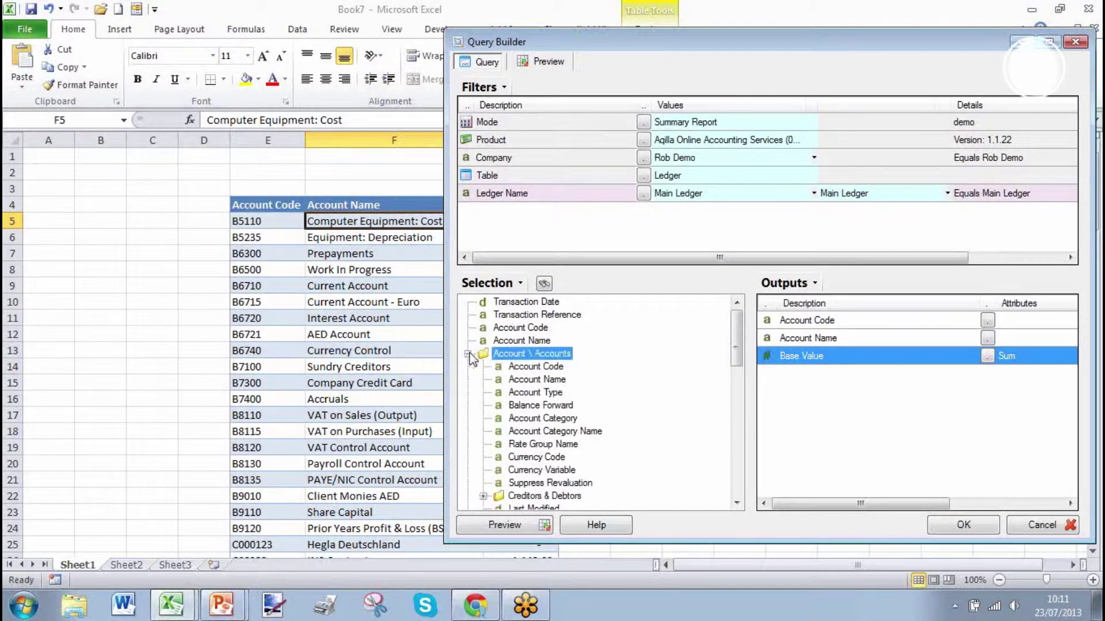
click(528, 395)
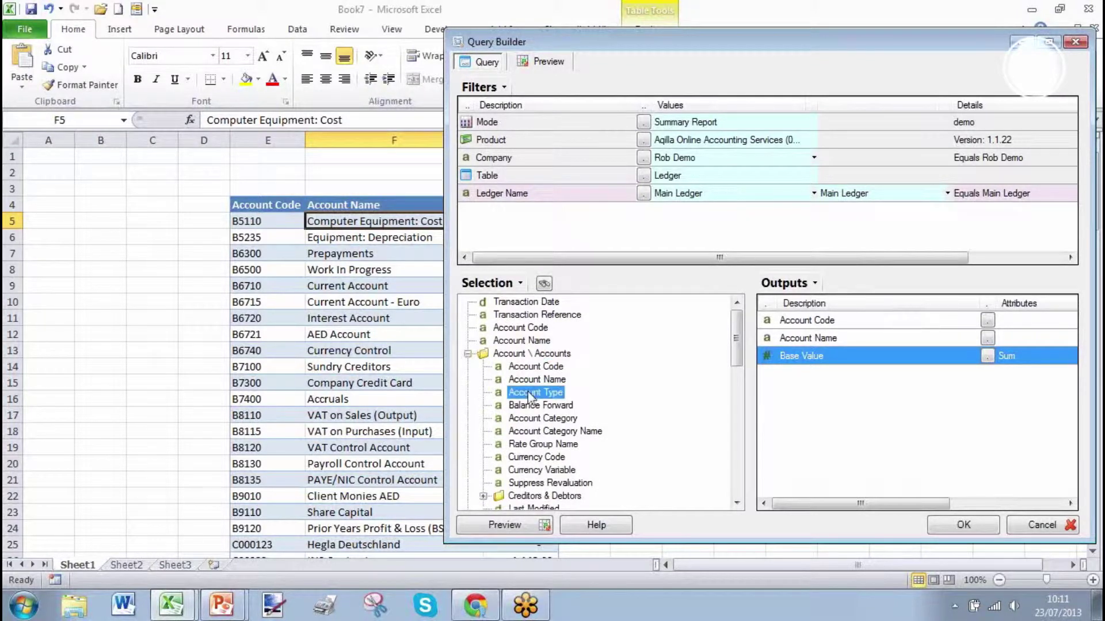
drag(527, 391, 557, 265)
drag(561, 225, 560, 224)
click(643, 211)
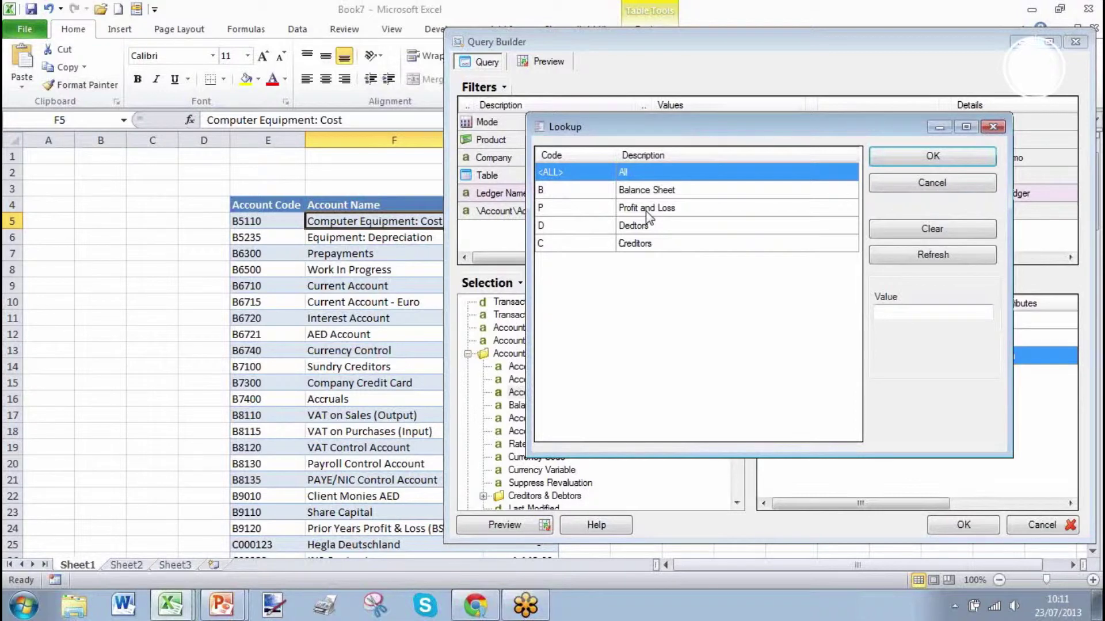
click(646, 211)
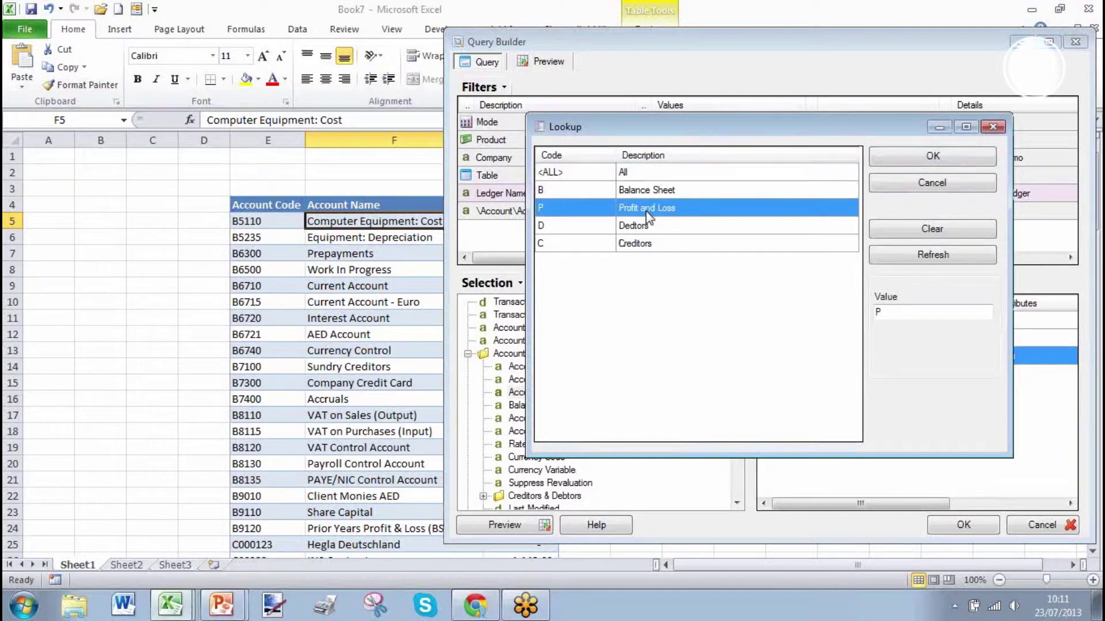
click(935, 165)
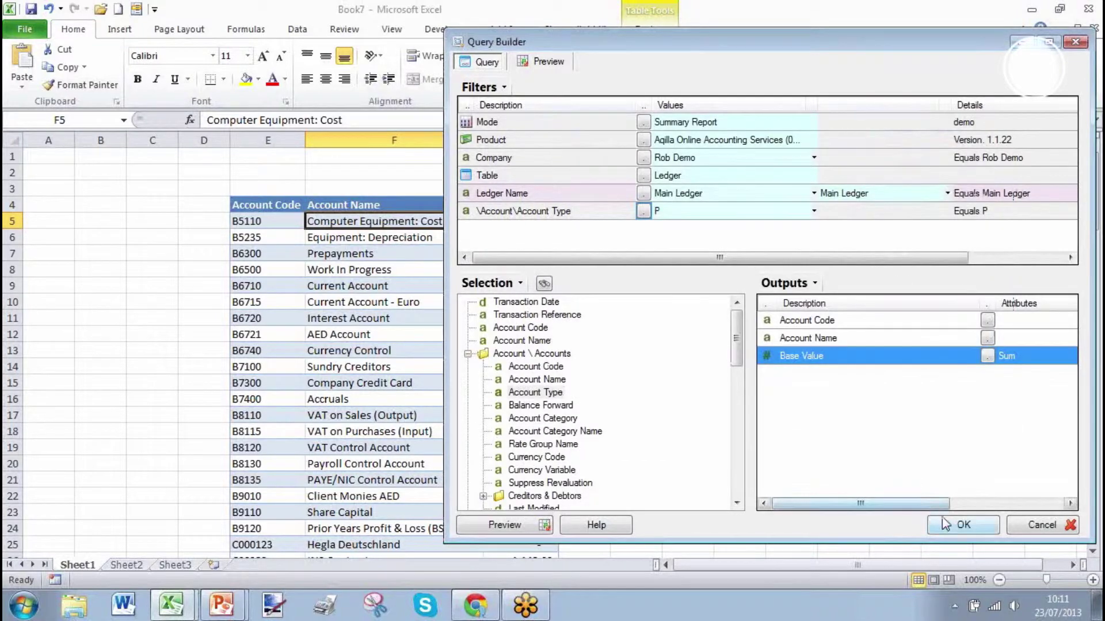
click(960, 525)
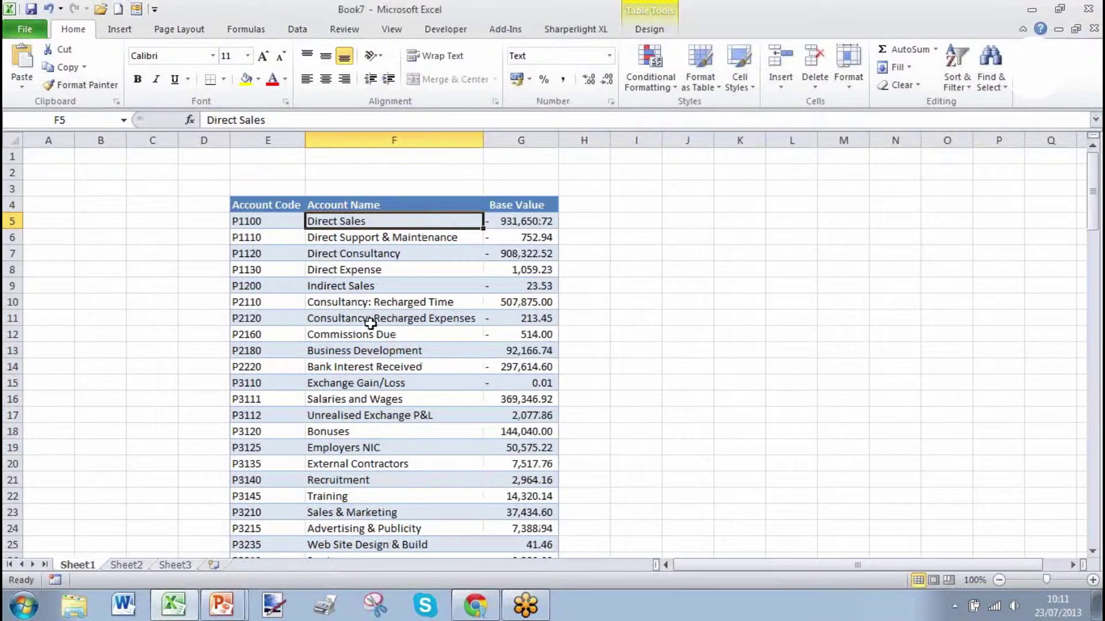
- Type the parameter labels Account/From/To and Period/From/To in A5:B8
scroll(370, 324, down, 10)
scroll(370, 324, up, 6)
scroll(370, 324, up, 4)
click(67, 225)
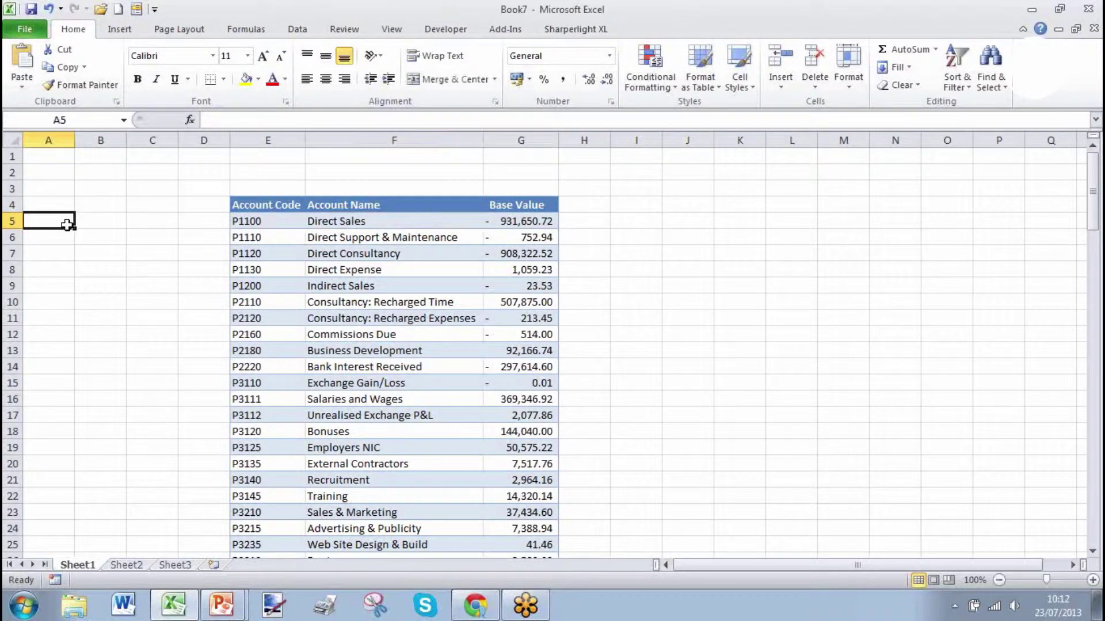
text(Account)
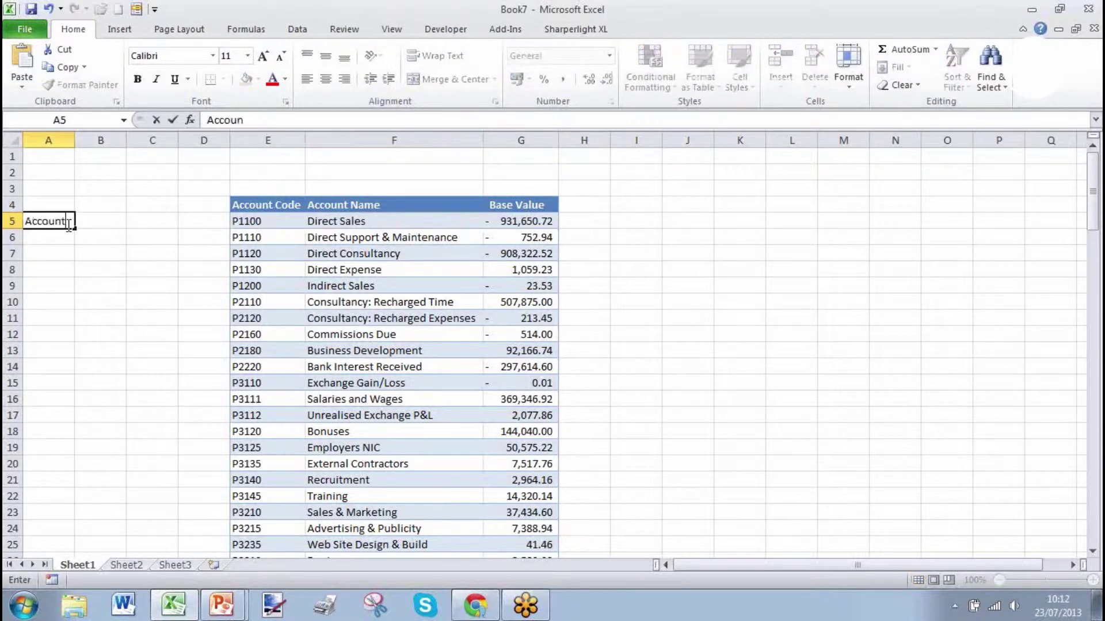
key(Tab)
text(From)
key(Return)
text(To)
key(Return)
key(Left)
text(Period)
key(Tab)
text(From)
key(Return)
key(Tab)
text(To)
key(Tab)
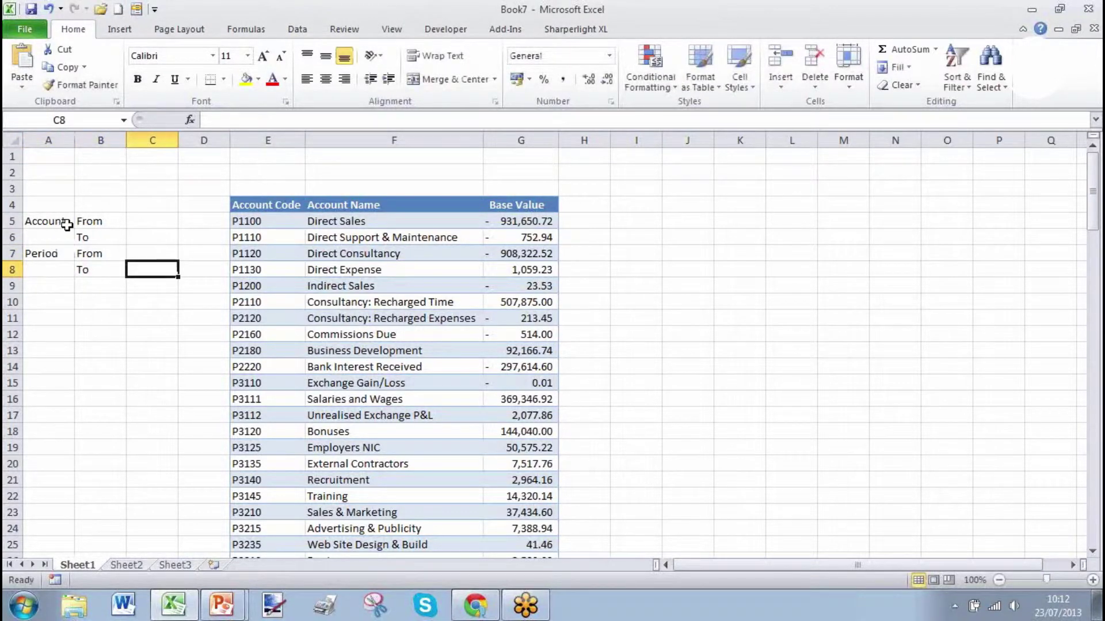
- Enter P1100, P1999, 2013/001 and 2013/006 in cells C5:C8
key(Up)
key(Up)
key(Up)
text(P)
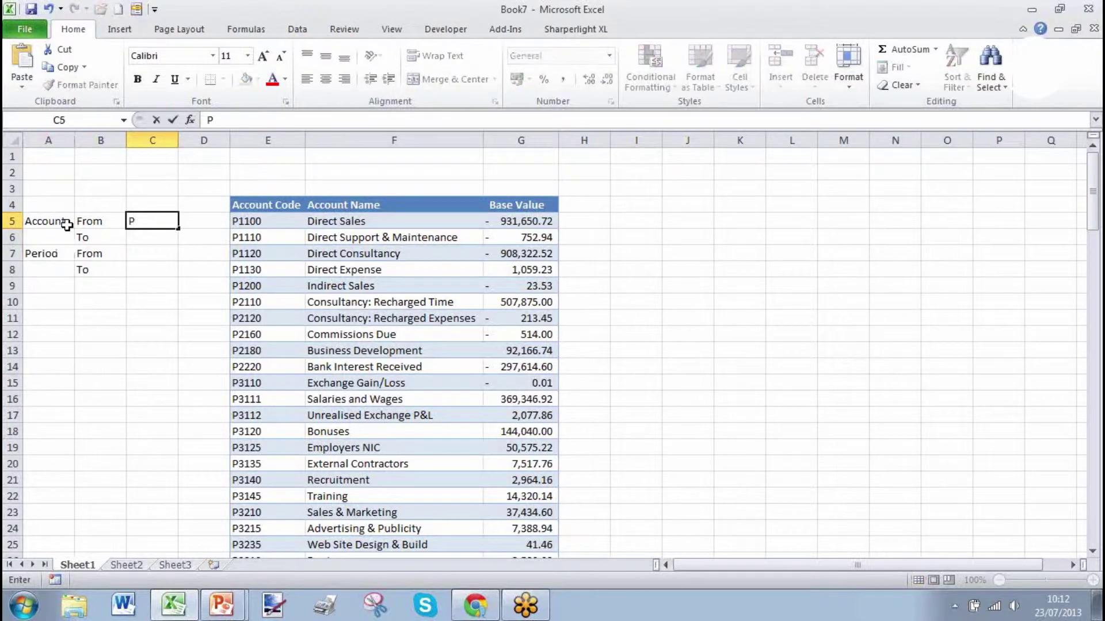
text(1100)
key(Return)
text(P1999)
key(Return)
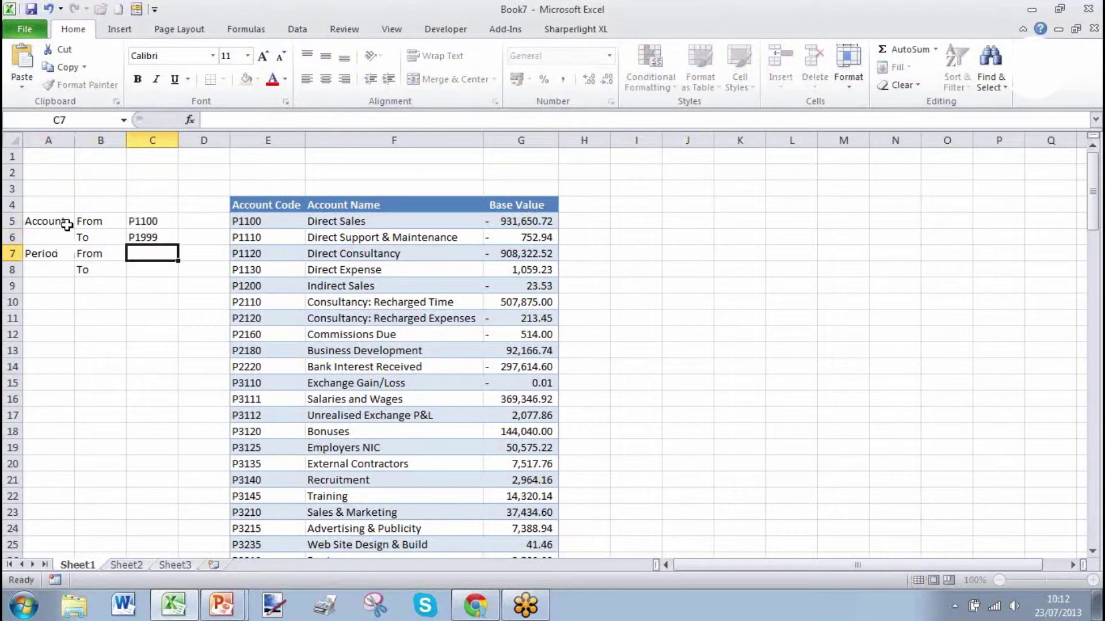
text(2013)
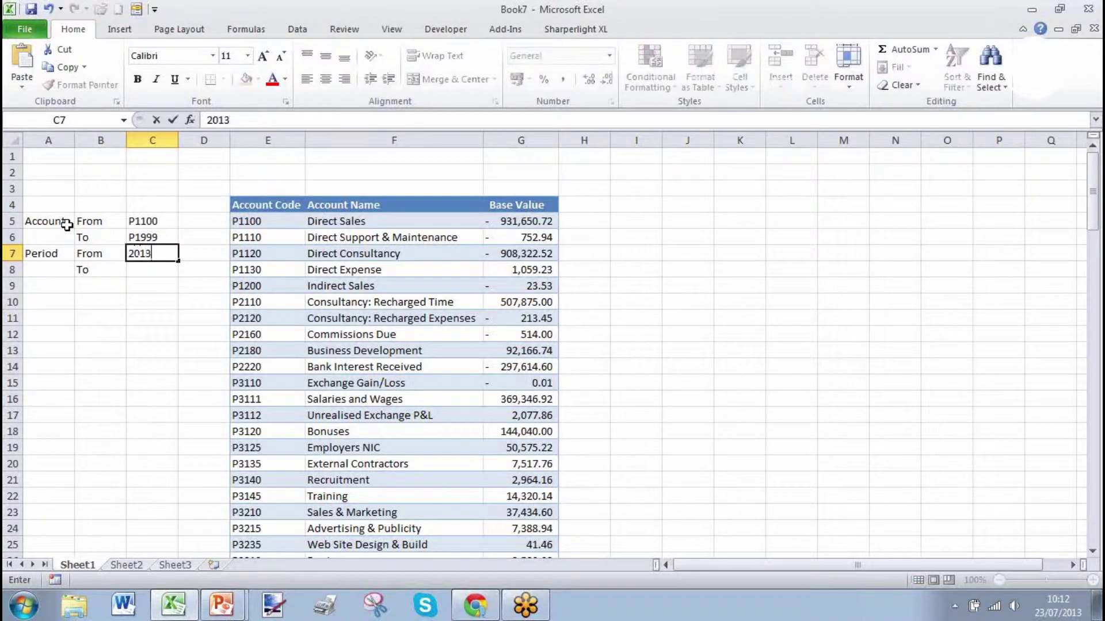
text(/001)
key(Return)
text(2013/006)
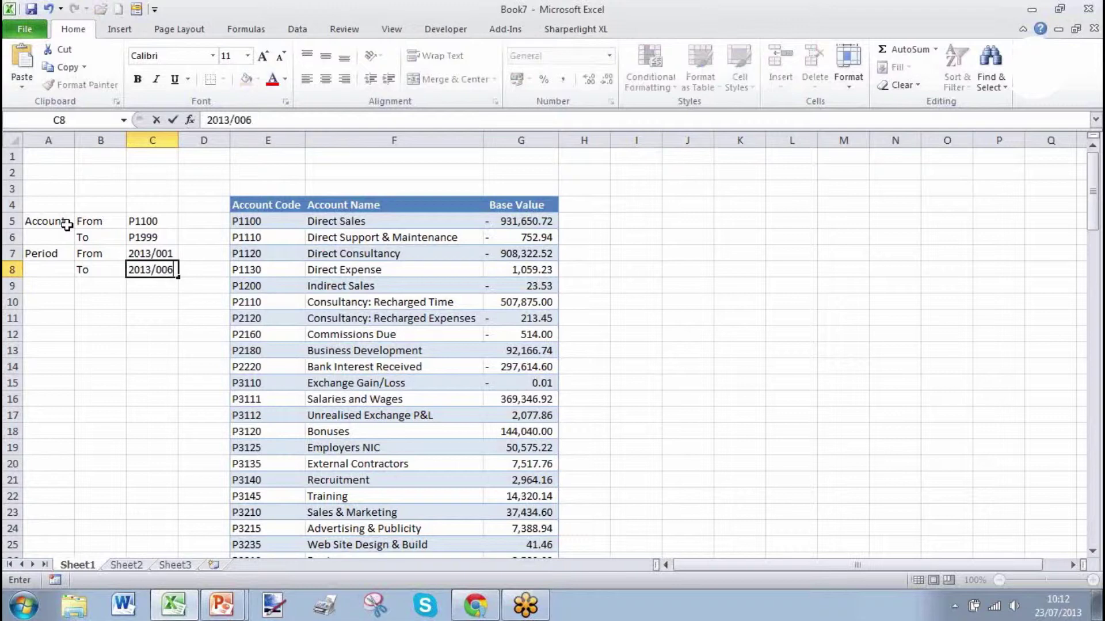
key(Return)
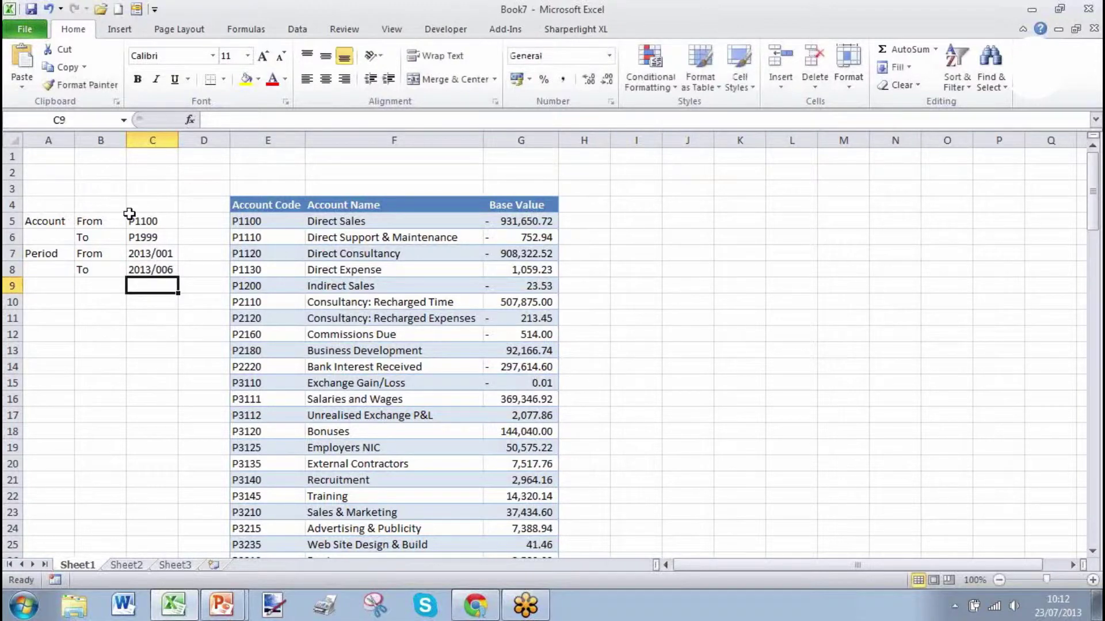
right_click(373, 222)
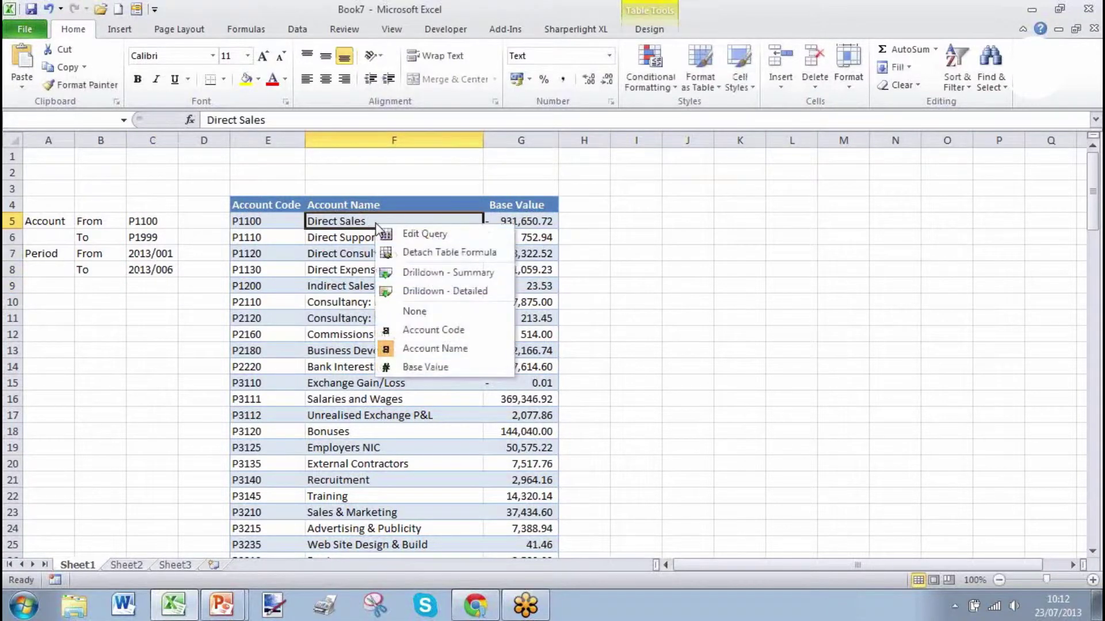
- Add Account Code and Period as filters in the table's query
click(383, 233)
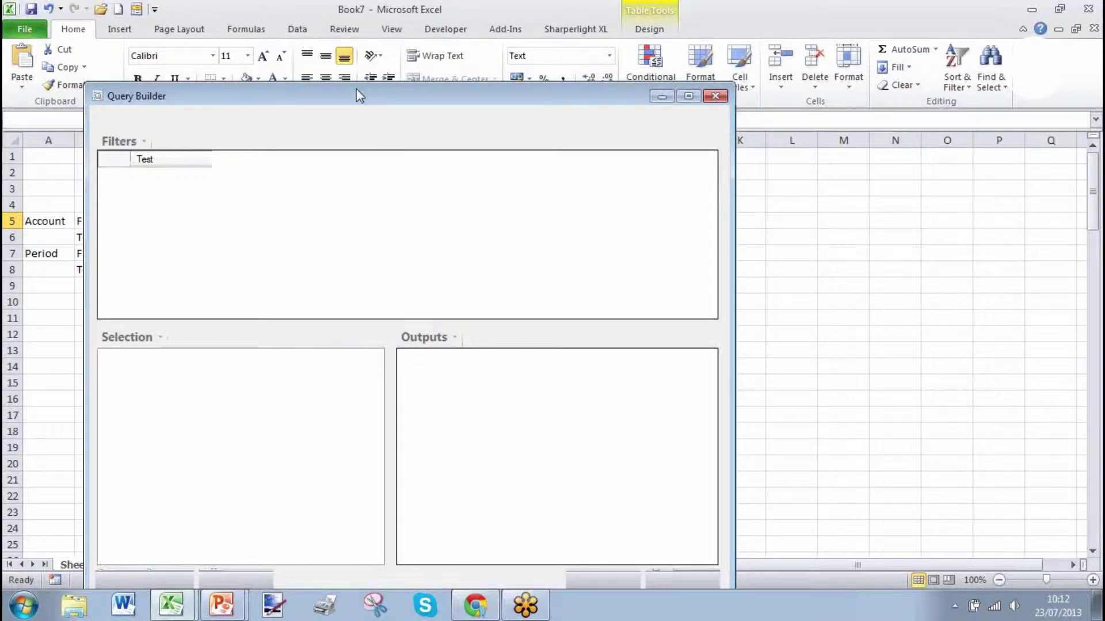
drag(360, 94, 713, 45)
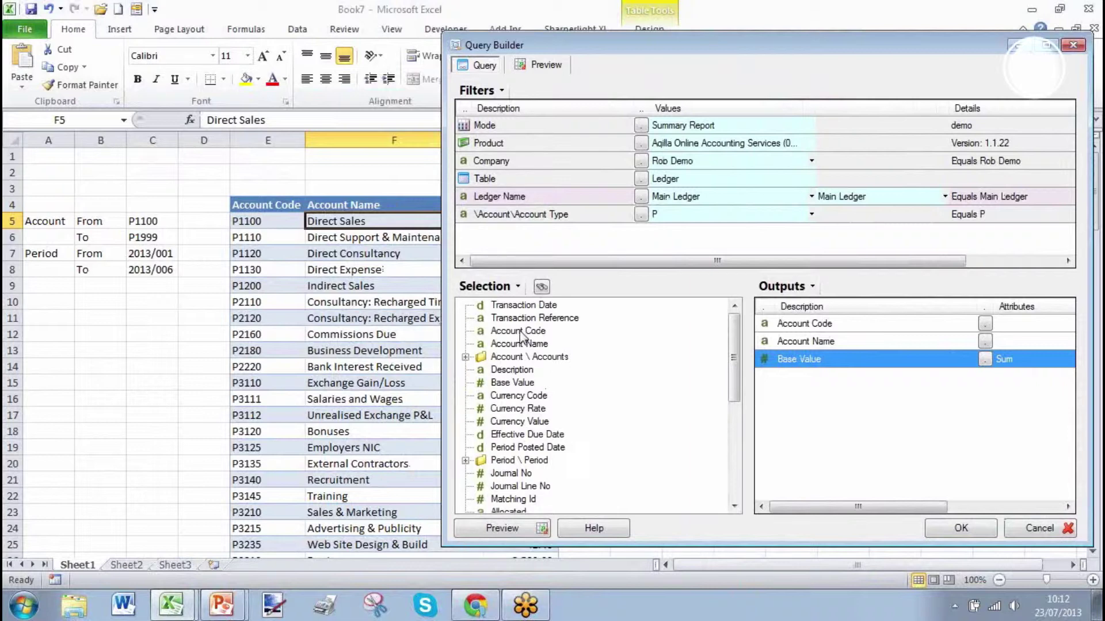
drag(520, 335, 525, 240)
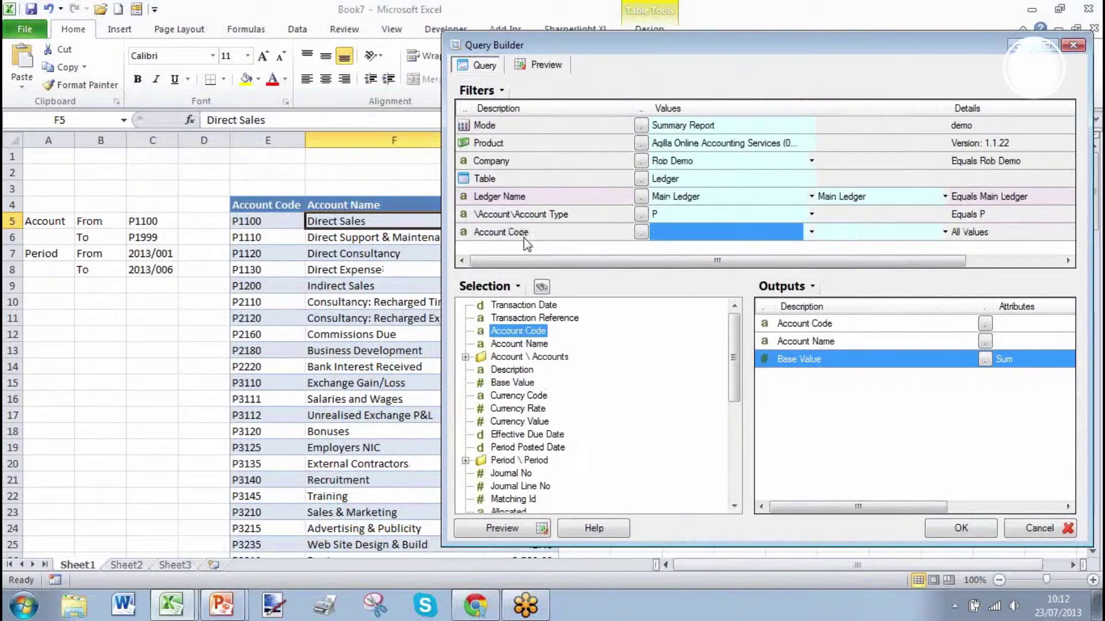
click(466, 461)
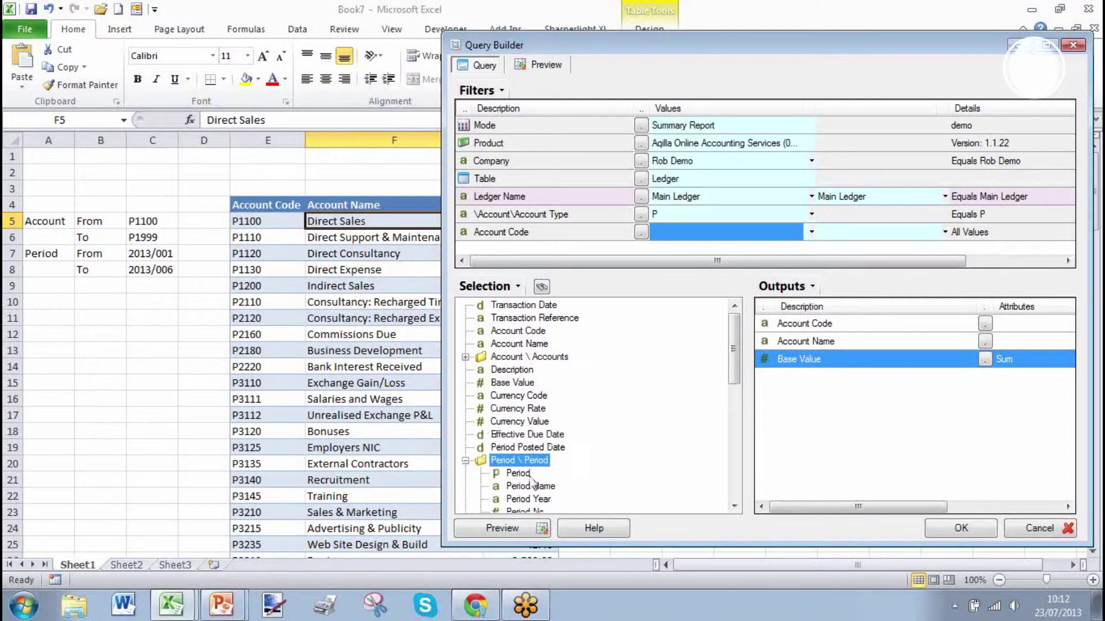
drag(528, 477, 562, 250)
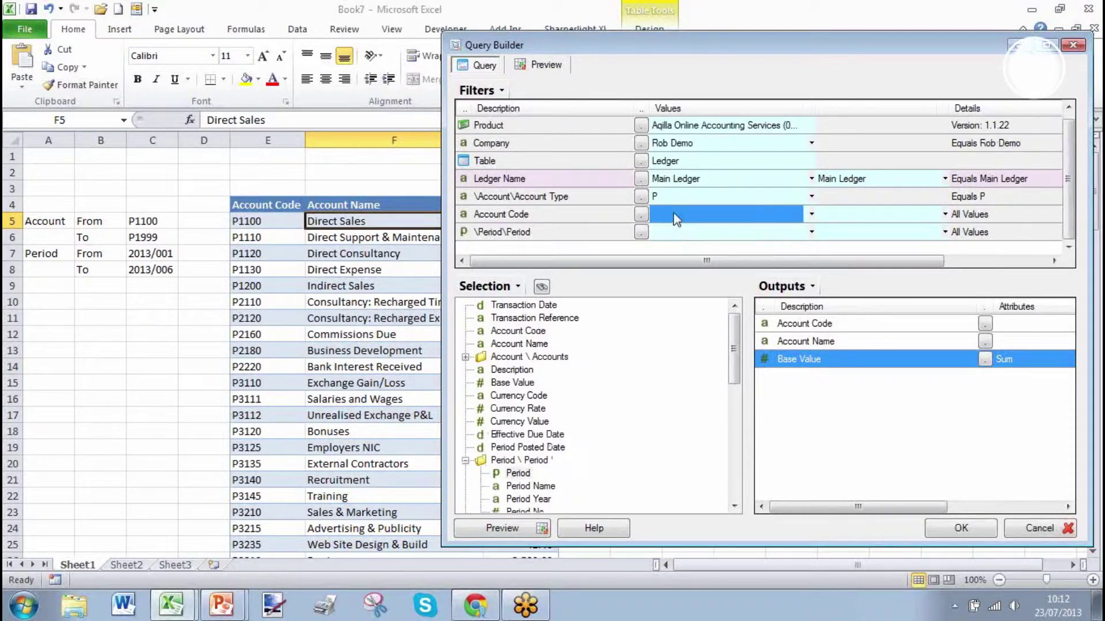
- Bind the account range to C5:C6 and the period range to C7:C8, then refresh
click(152, 225)
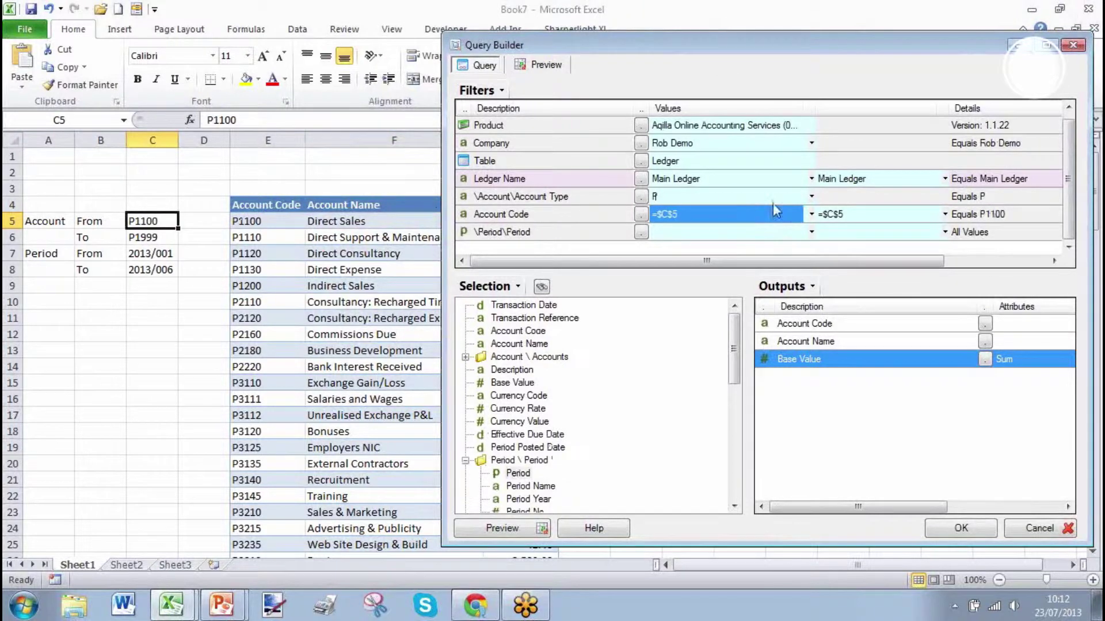
click(845, 215)
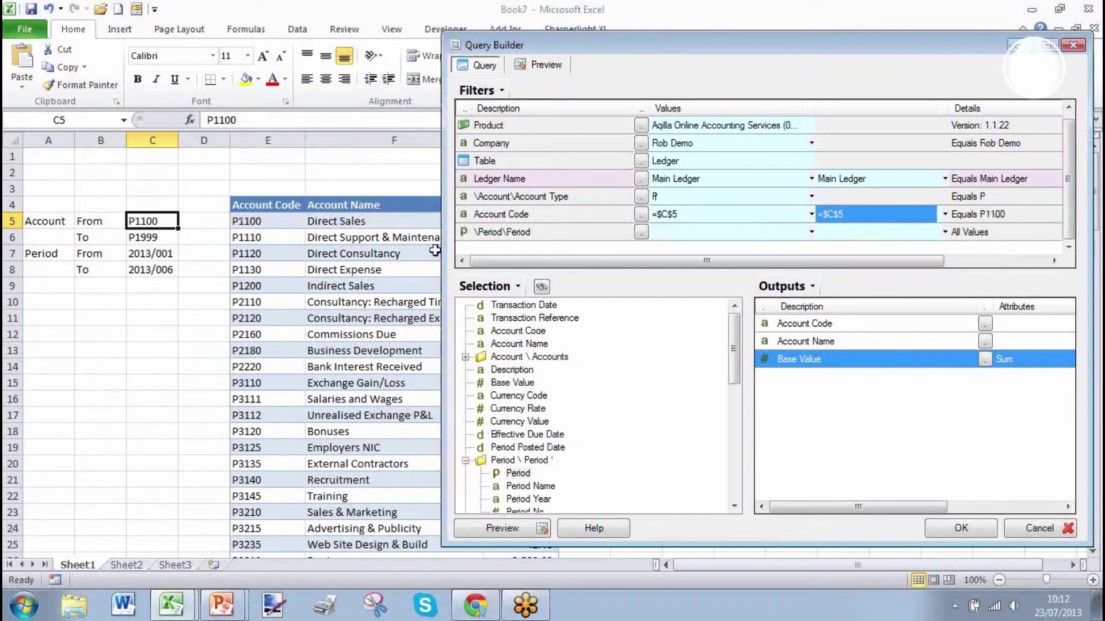
click(144, 238)
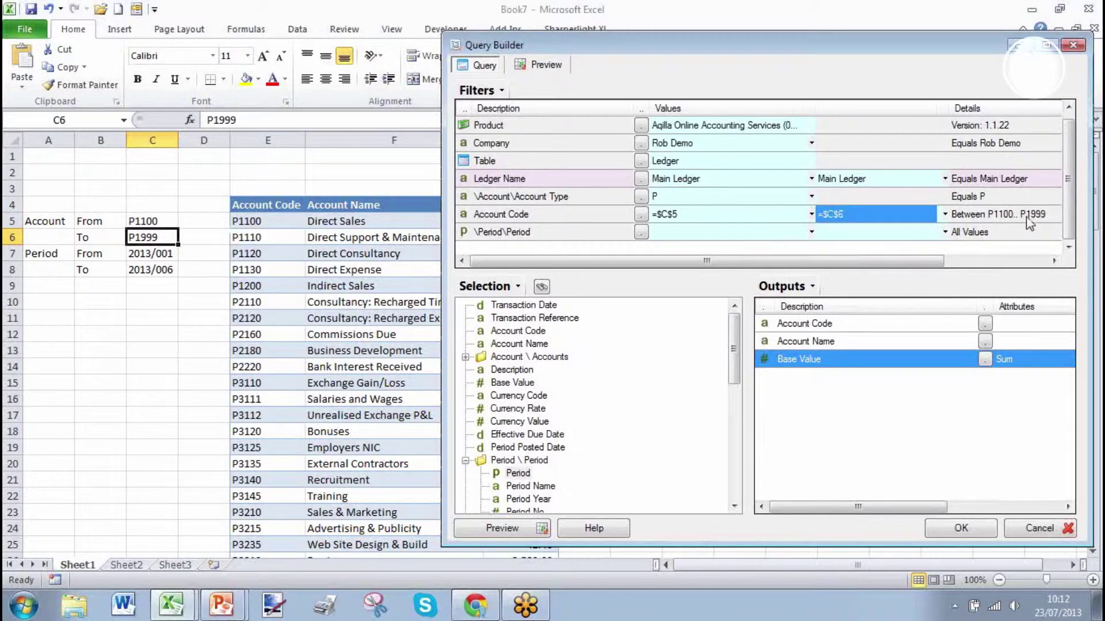
click(686, 233)
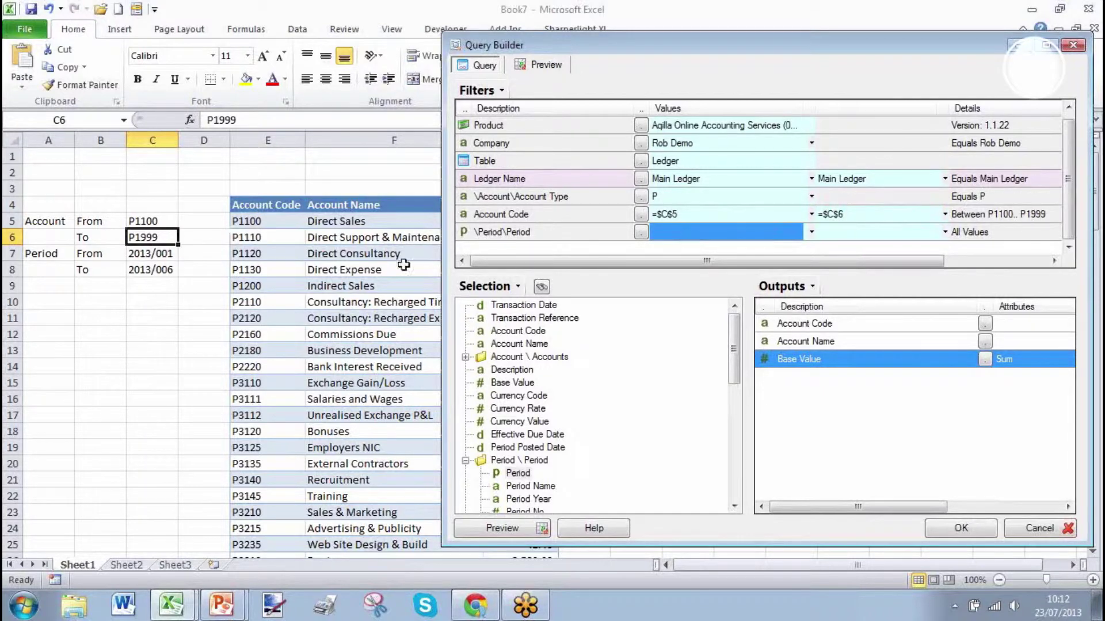
click(154, 253)
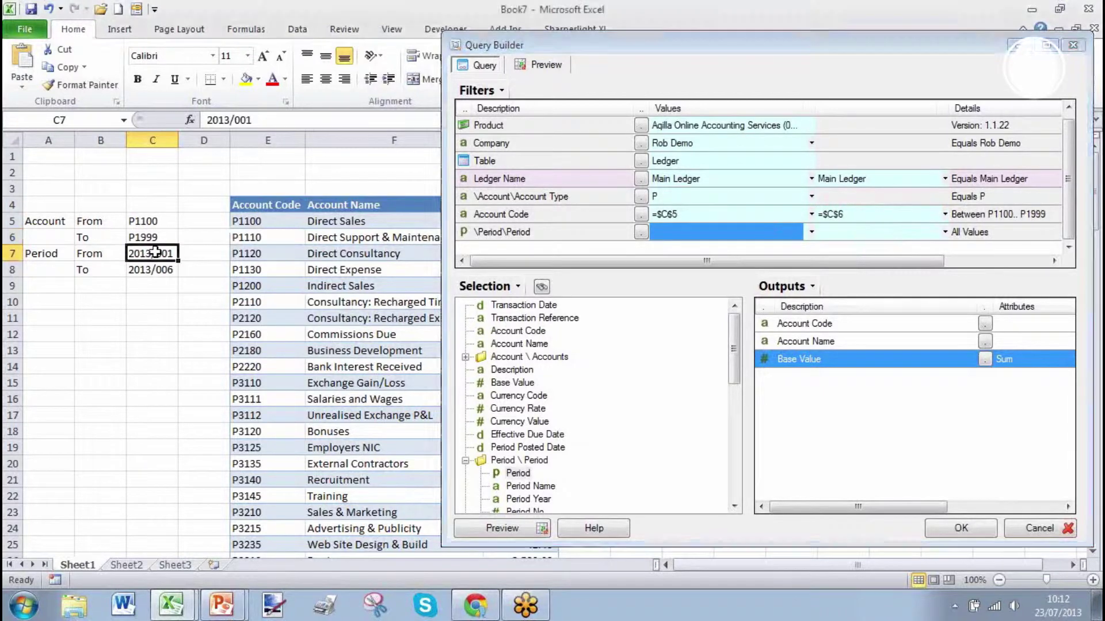
click(876, 236)
click(167, 271)
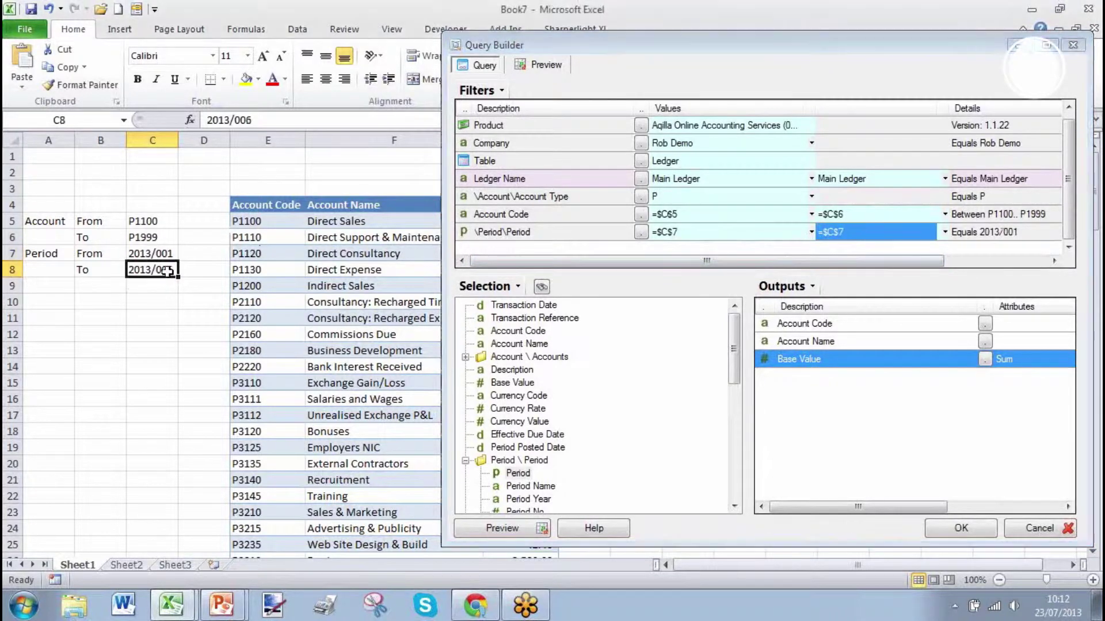
click(951, 529)
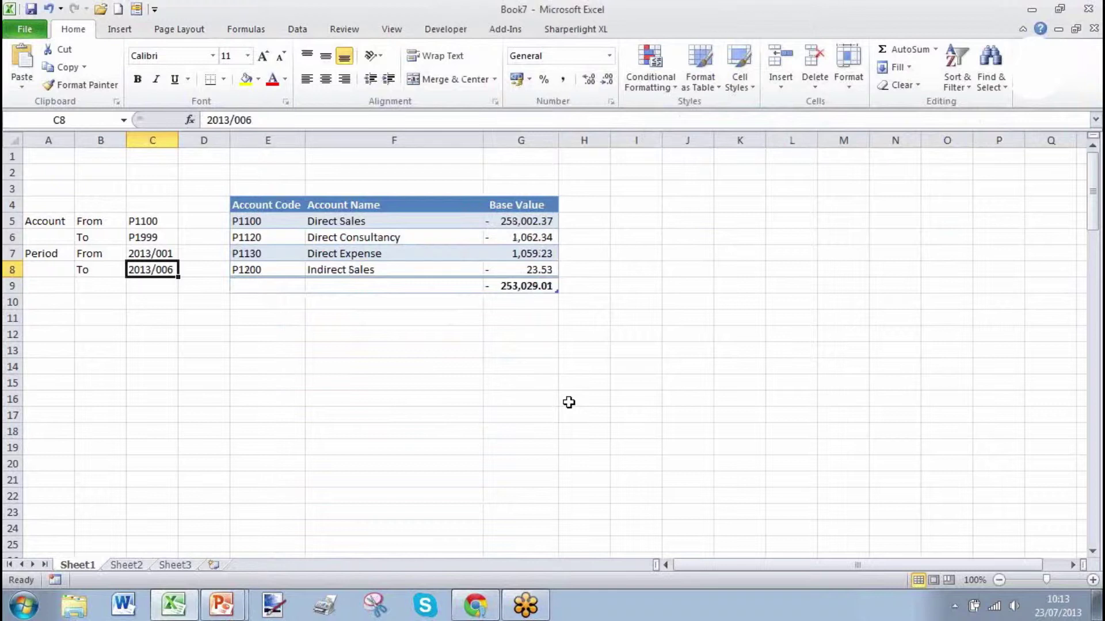
- Change Period To in C8 to 2013/005 and Account To in C6 to P2999
key(Up)
key(Down)
text(2013/005)
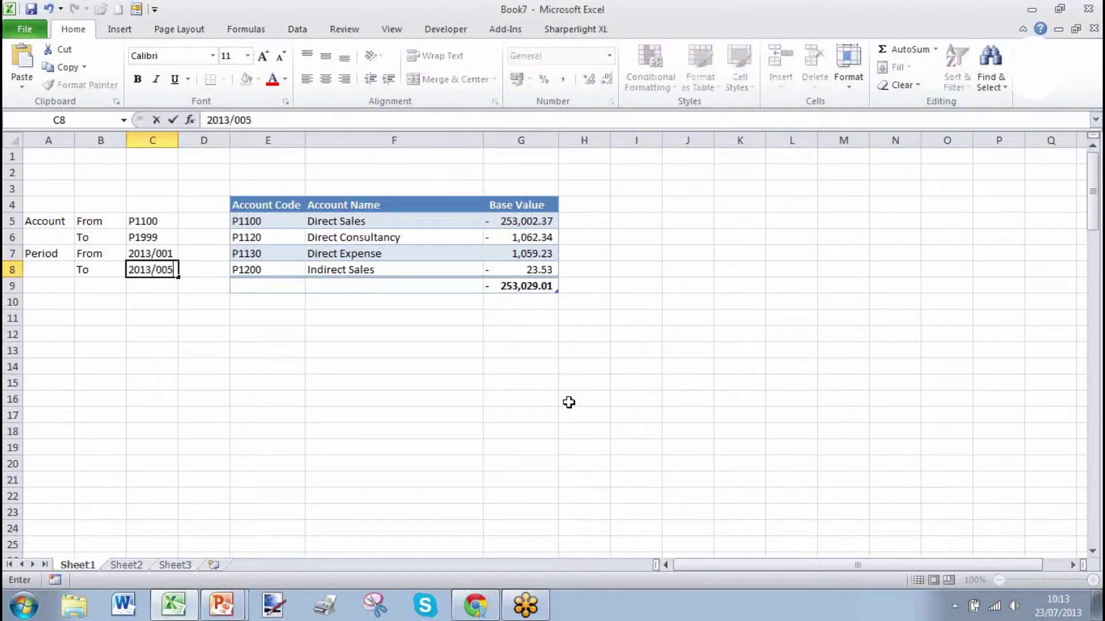
key(Return)
key(Up)
key(Up)
key(Up)
text(P2999)
key(Return)
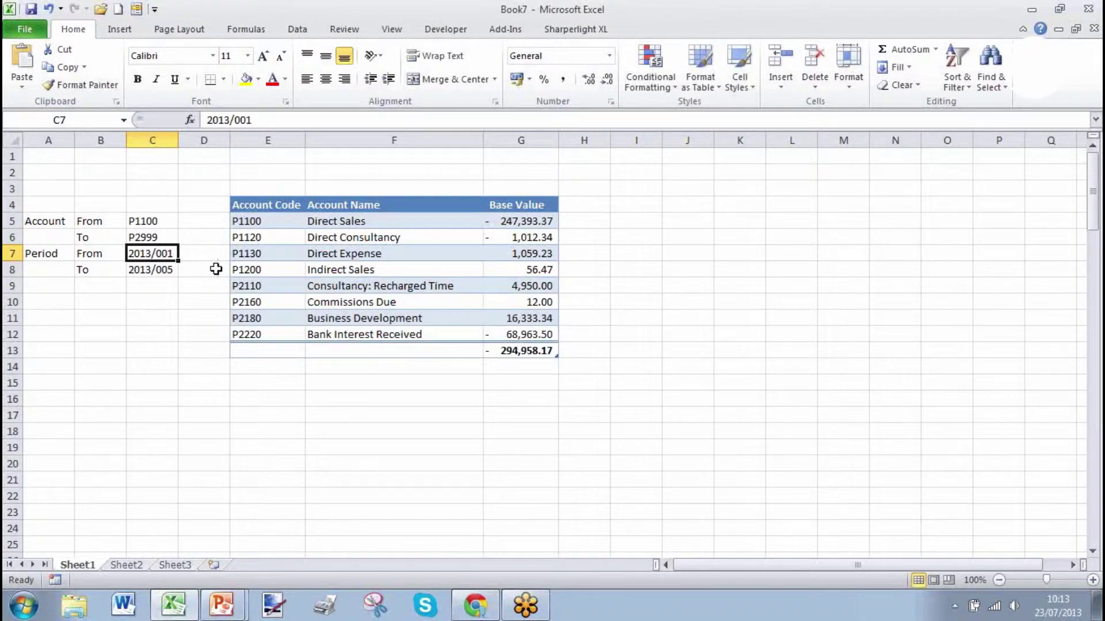
- Set the account range cells C5 and C6 to P3000 and P3999
click(153, 218)
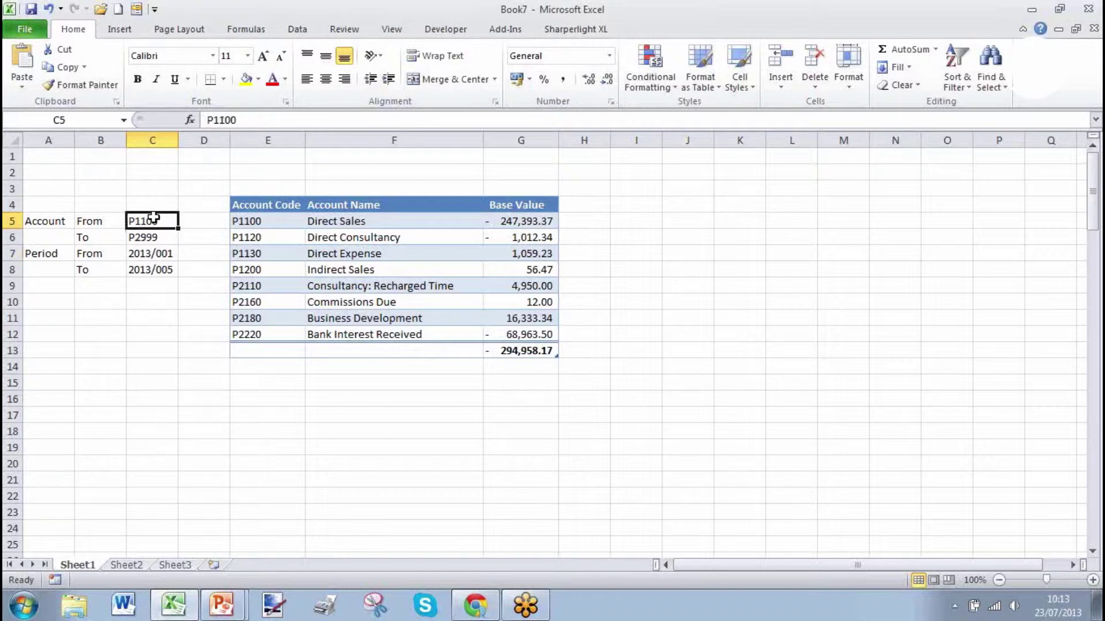
double_click(153, 218)
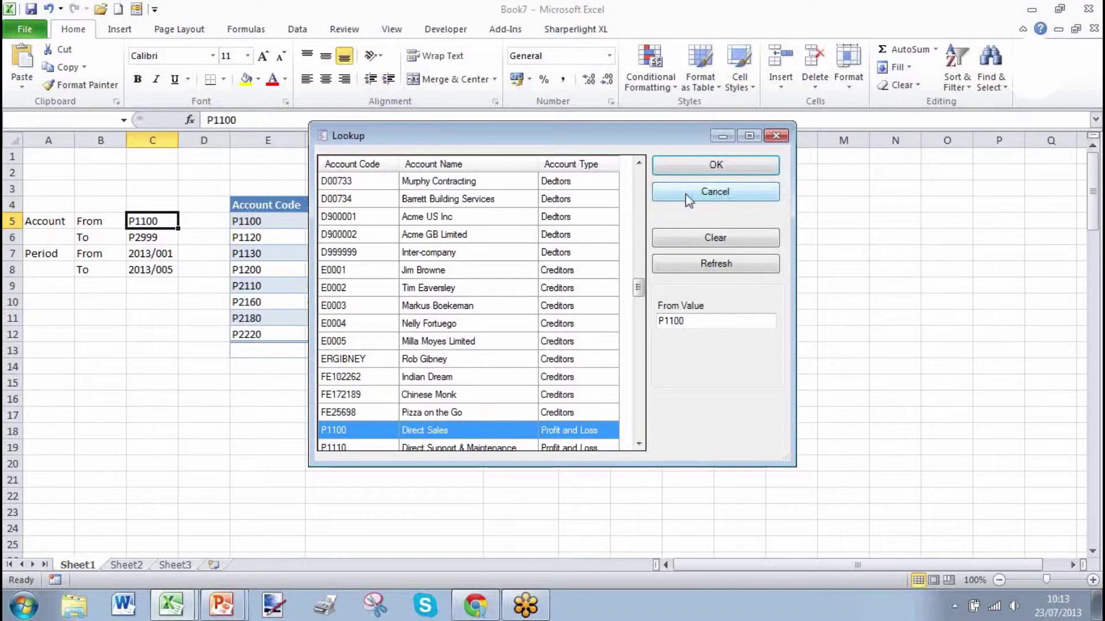
click(685, 194)
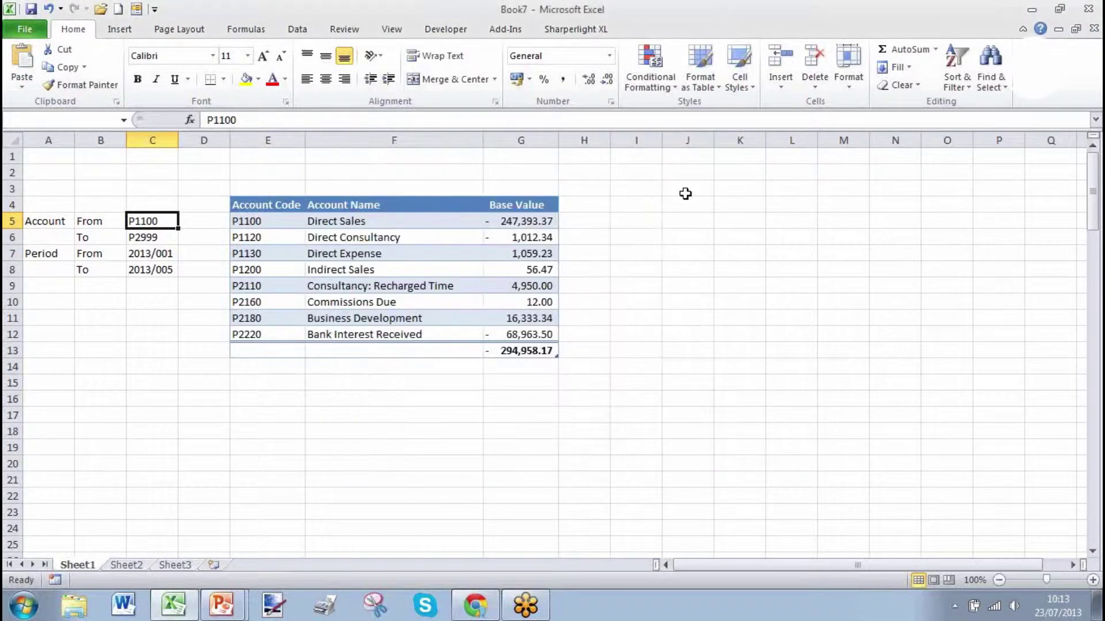
double_click(131, 229)
text(P3000)
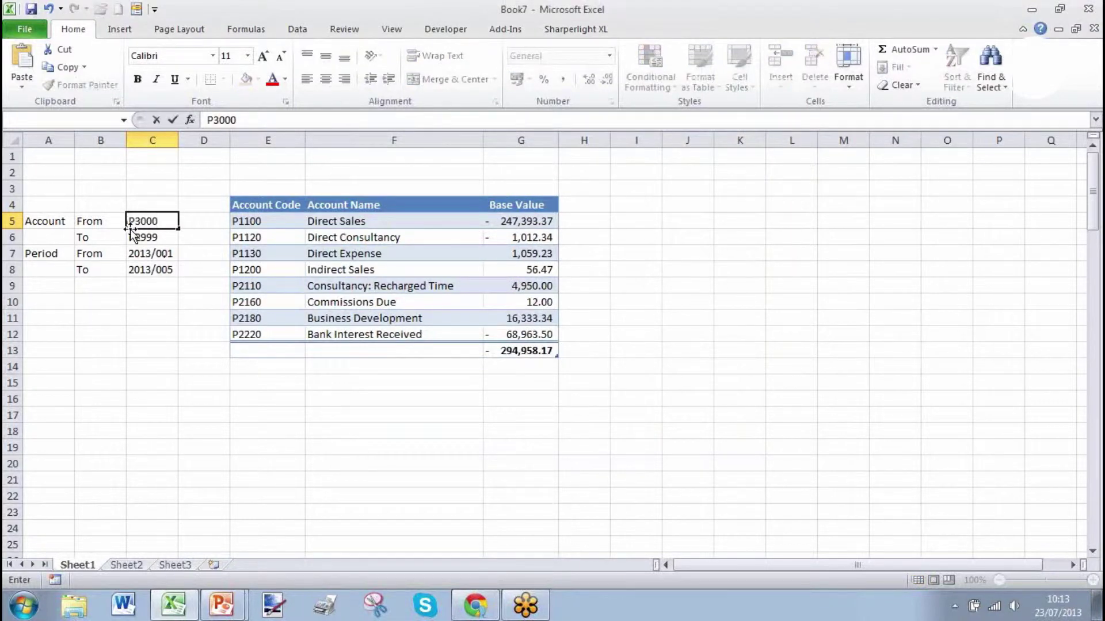
key(Return)
double_click(132, 233)
text(P3999)
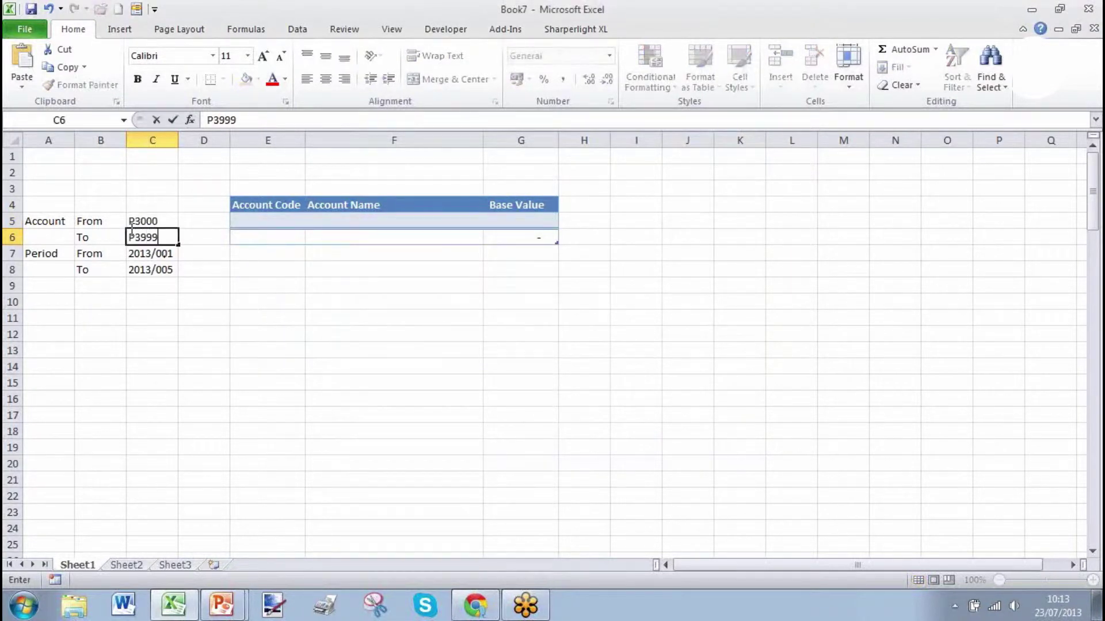
key(Return)
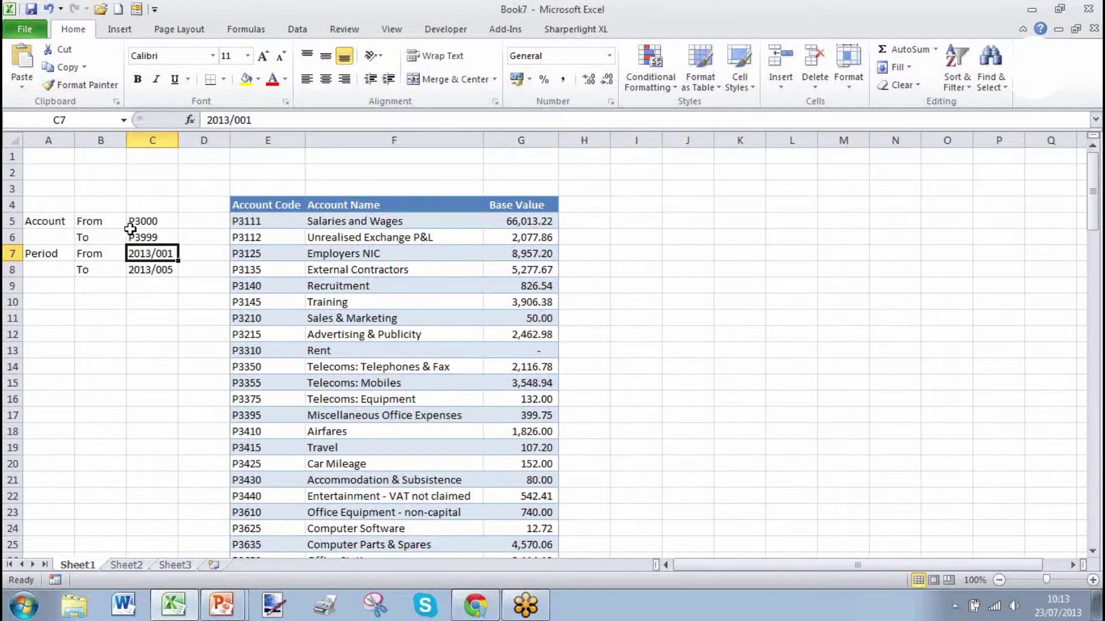
- Drill down on G20's 152.00 with Transaction Date, Reference, Description, Journal No and Period columns
click(520, 463)
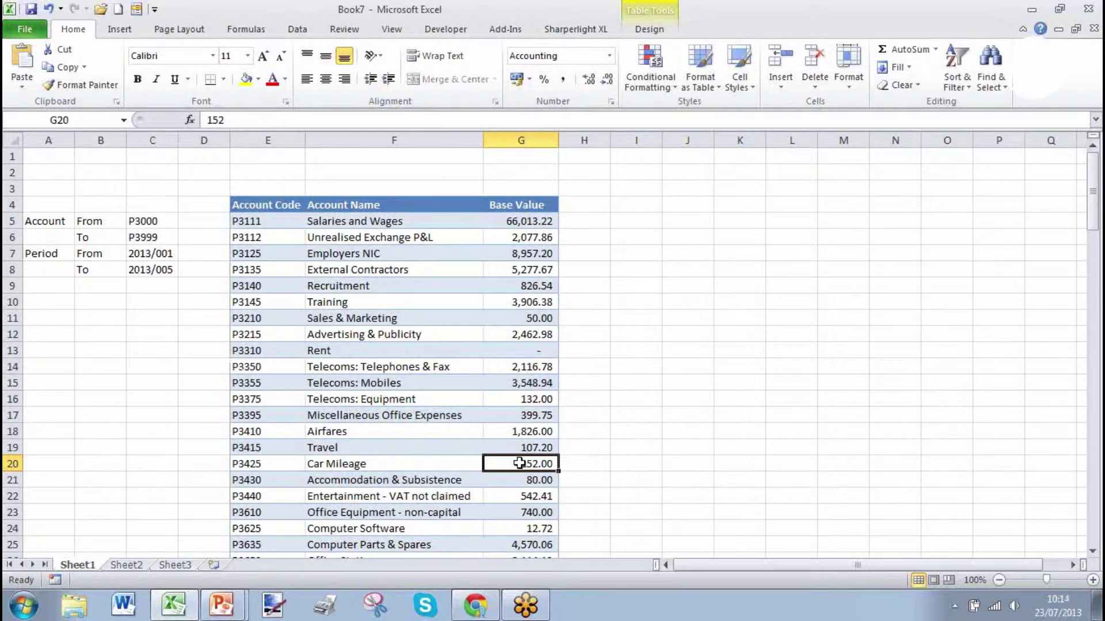
right_click(519, 463)
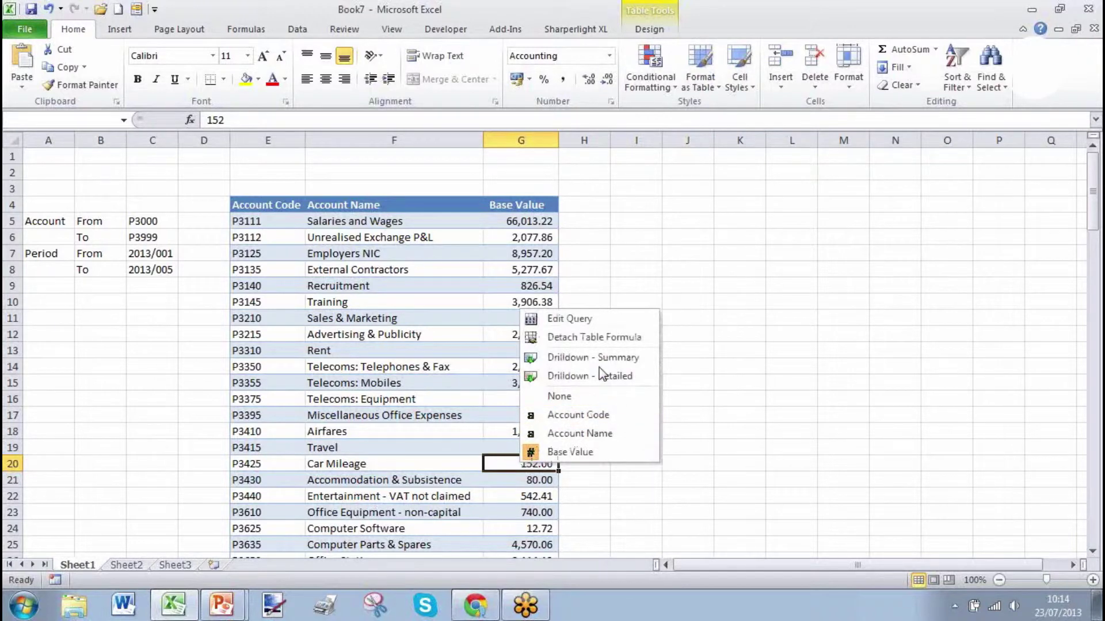
click(609, 379)
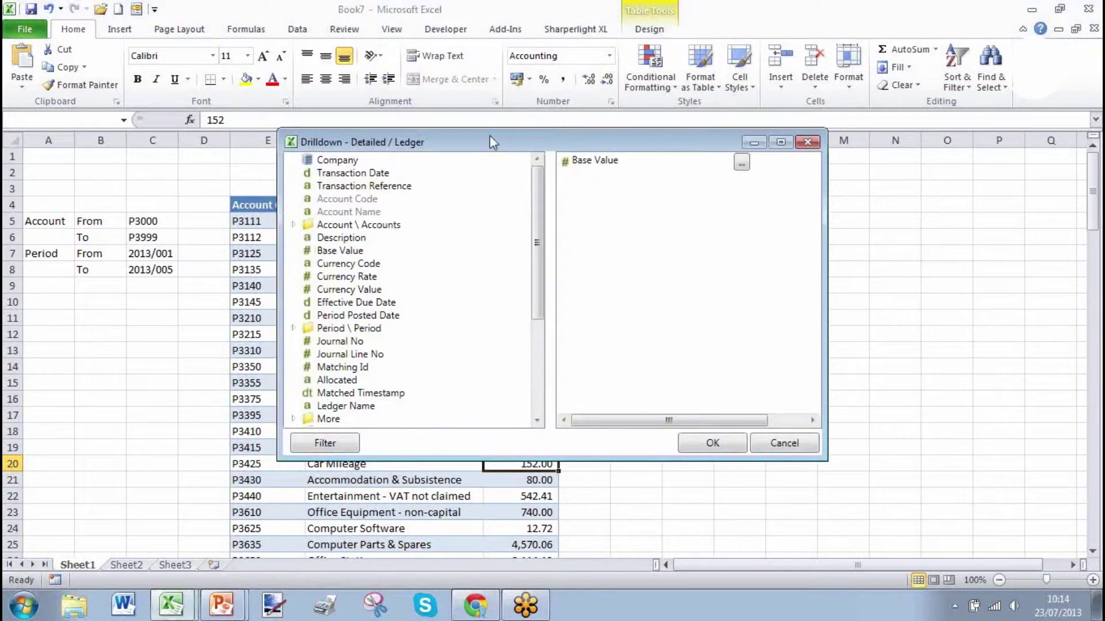
drag(489, 140, 661, 123)
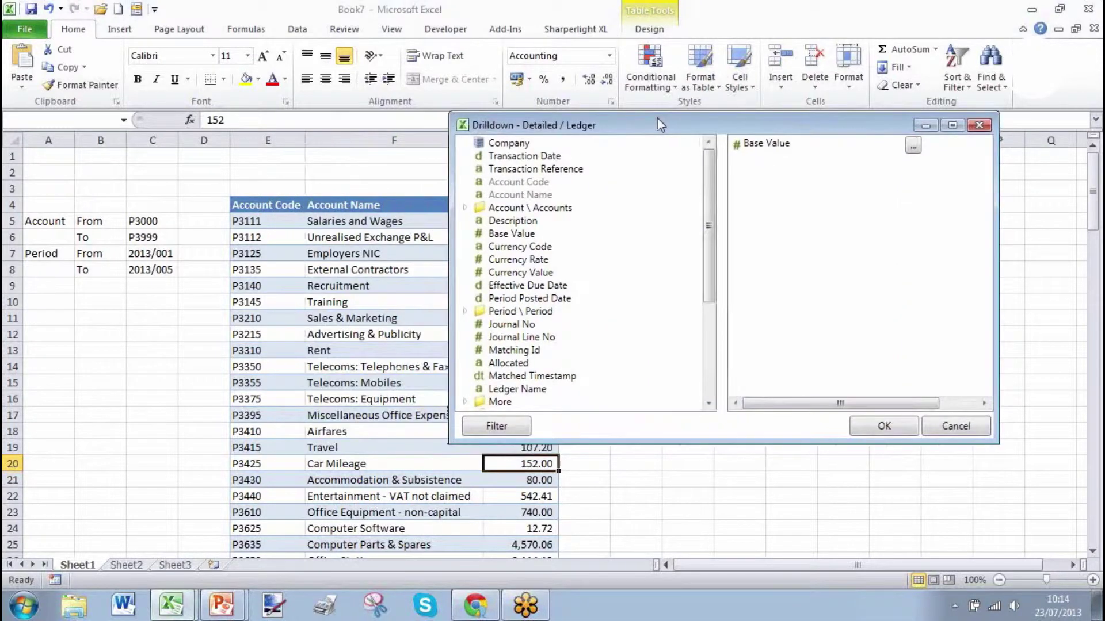
double_click(528, 157)
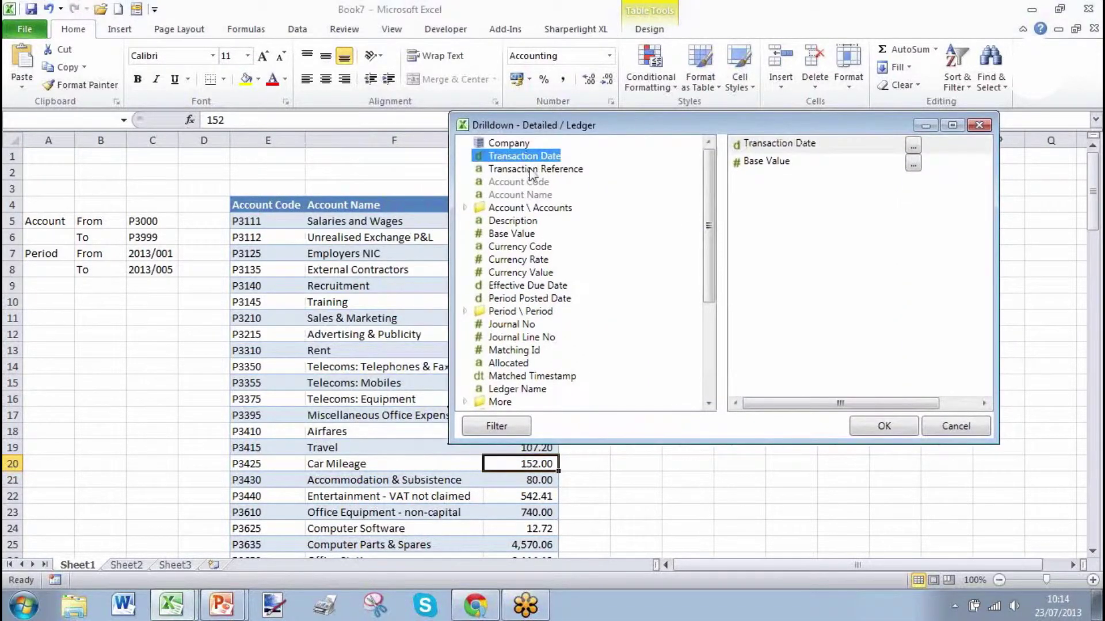
double_click(533, 170)
double_click(514, 222)
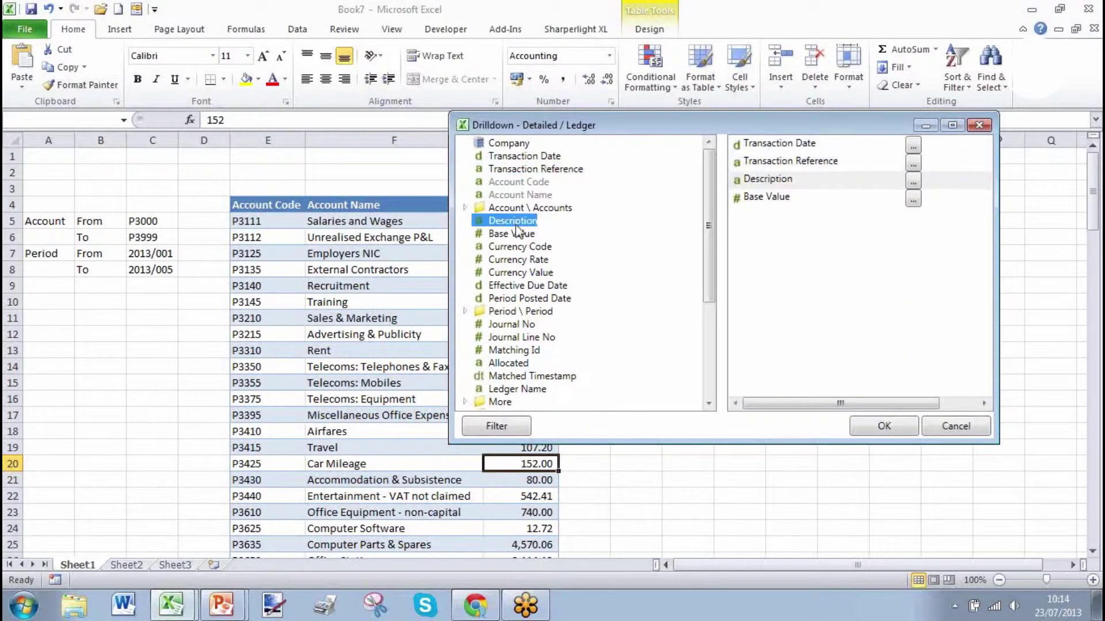
double_click(492, 325)
click(464, 311)
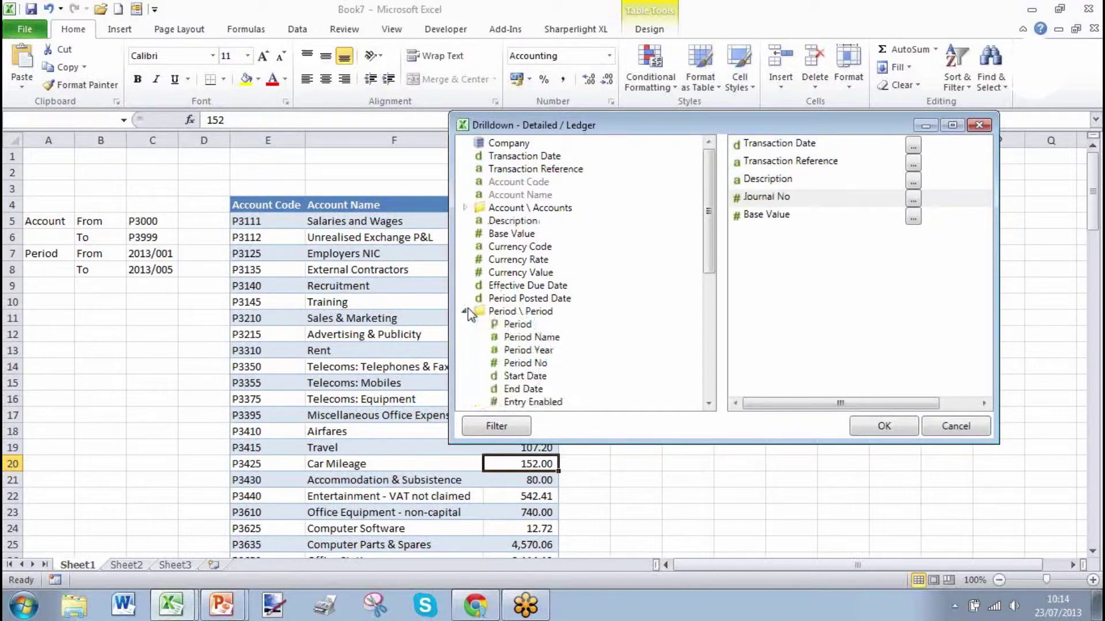
double_click(509, 326)
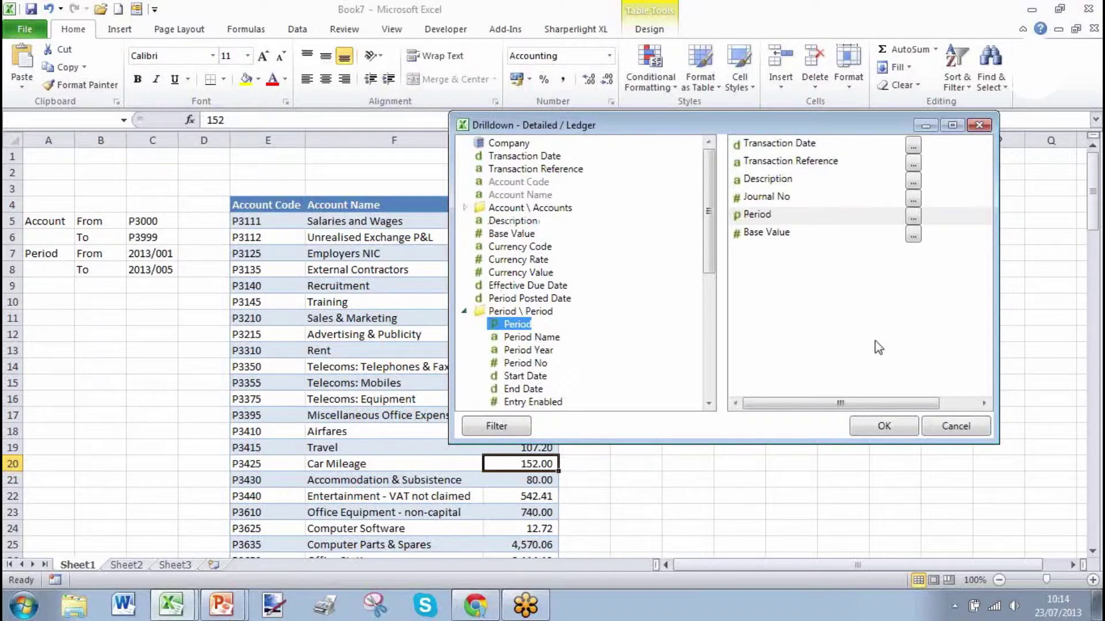
click(871, 427)
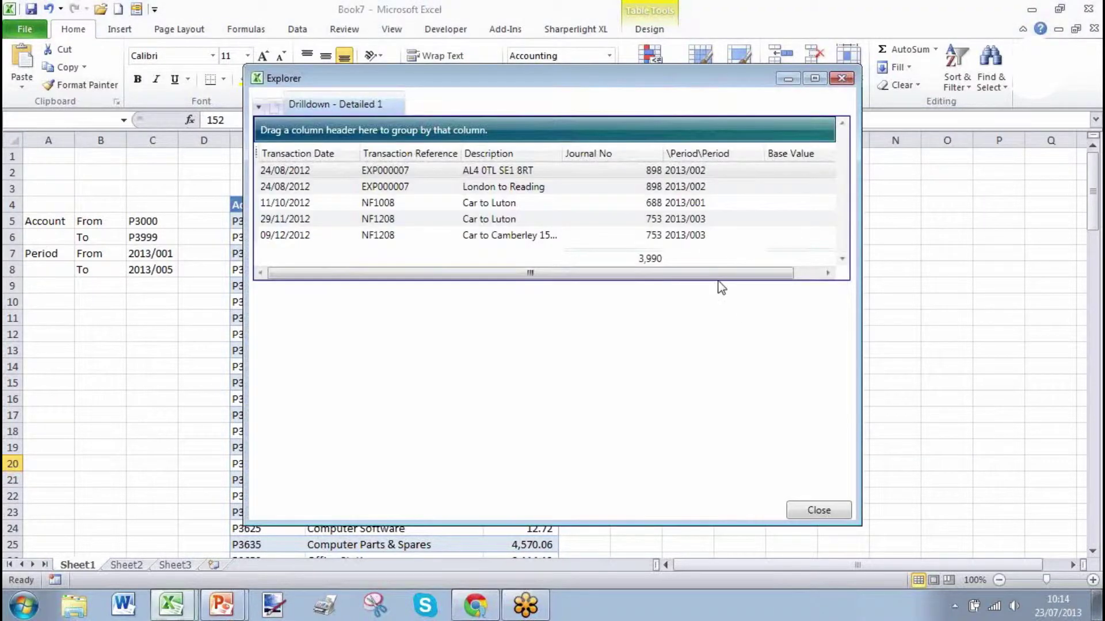
click(799, 283)
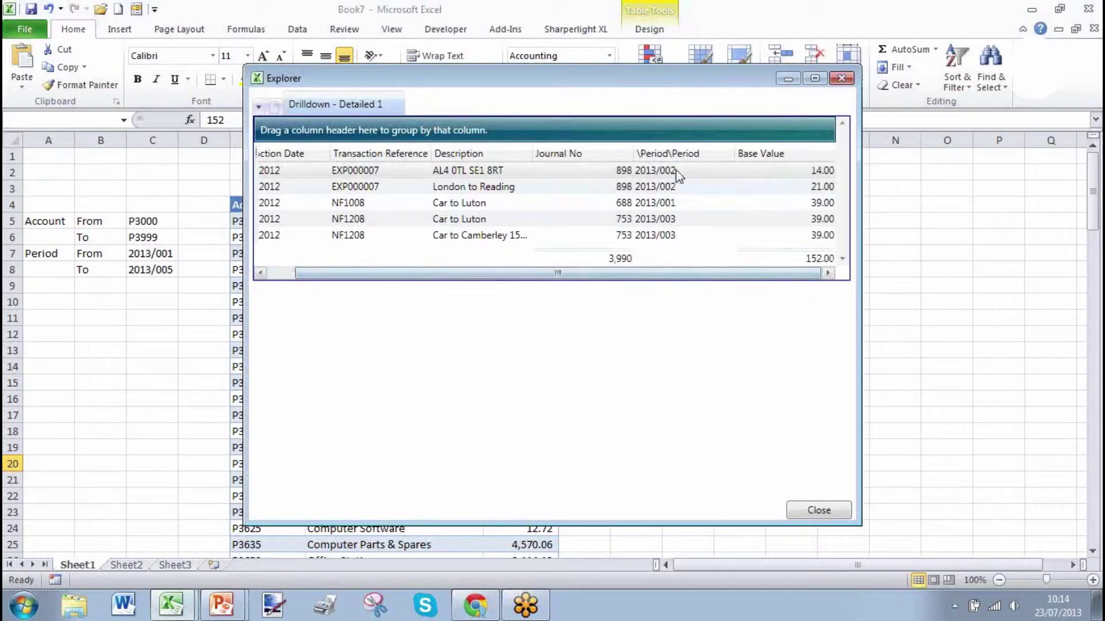
drag(617, 81, 735, 81)
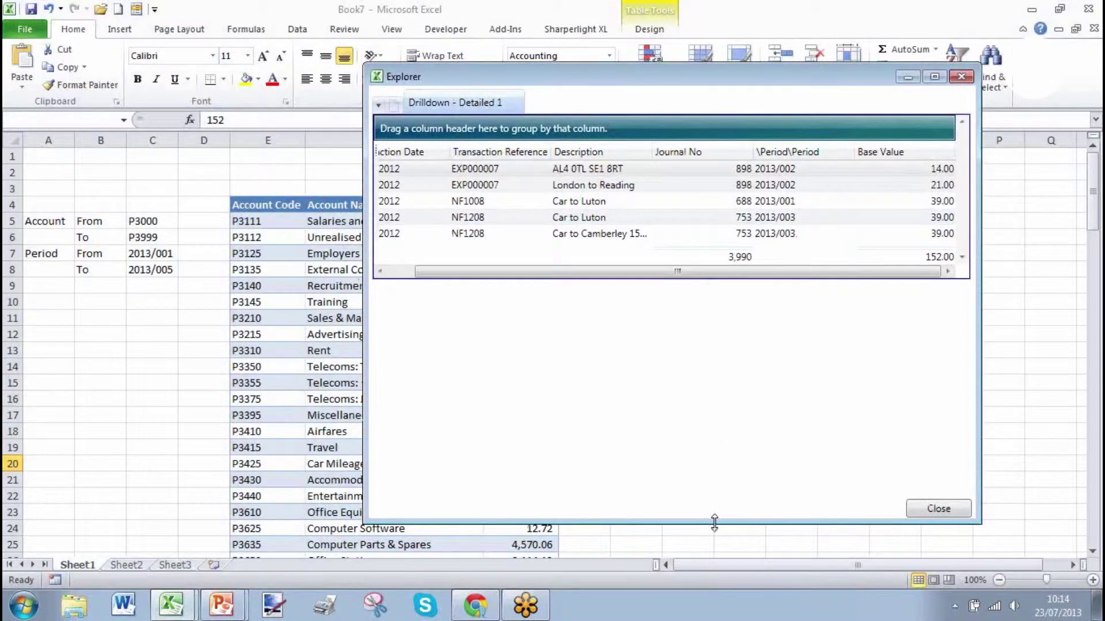
drag(713, 523, 685, 344)
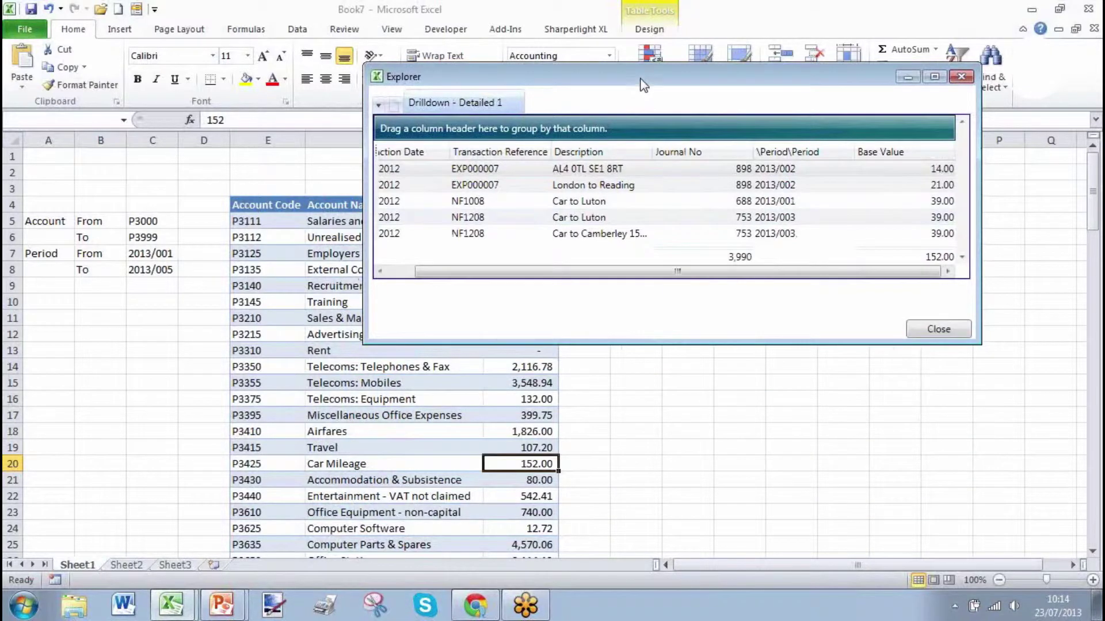
drag(644, 77, 593, 116)
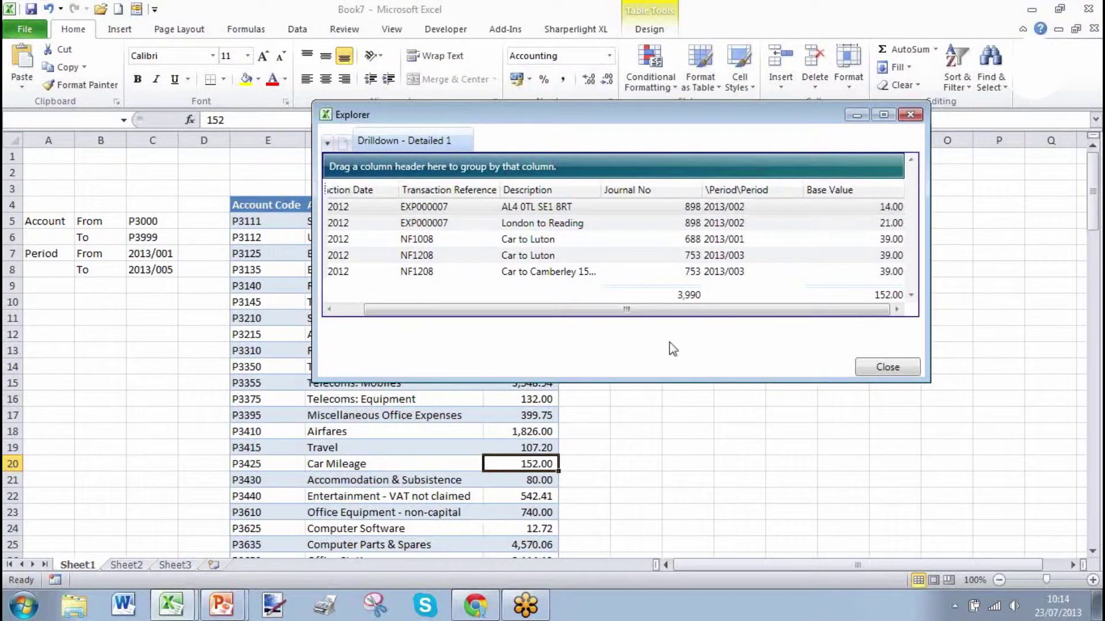
click(662, 191)
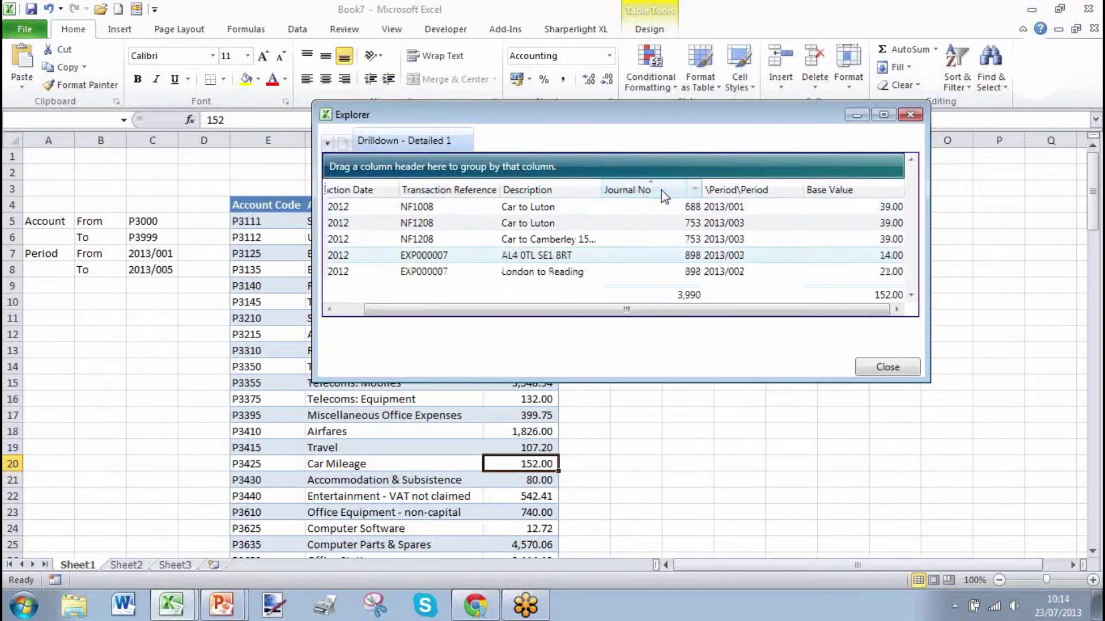
click(532, 192)
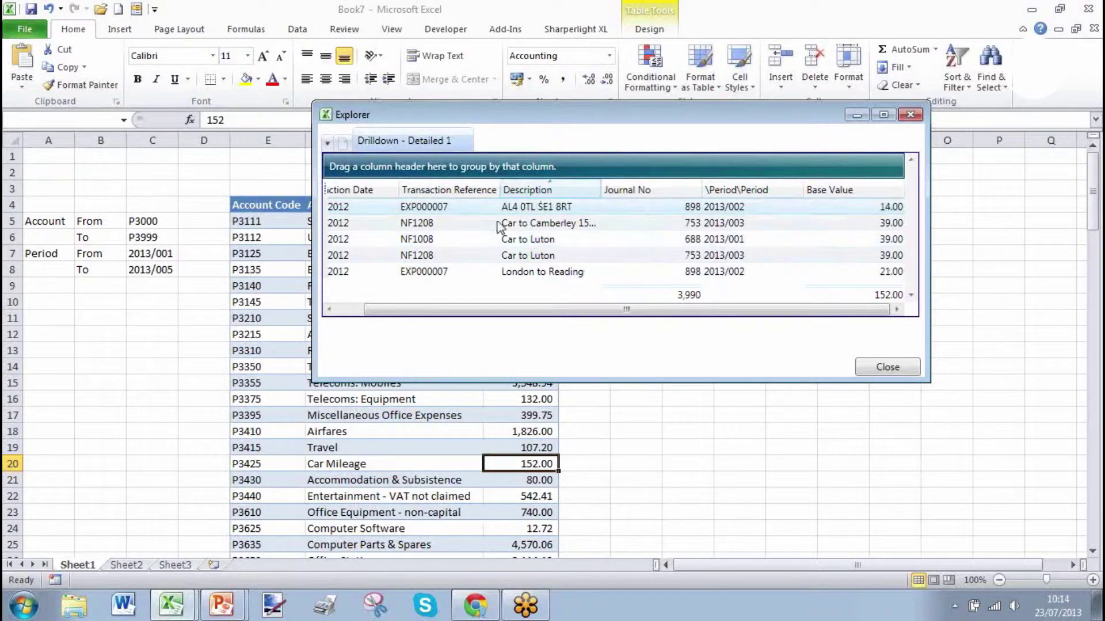
drag(458, 190, 422, 163)
scroll(609, 251, down, 2)
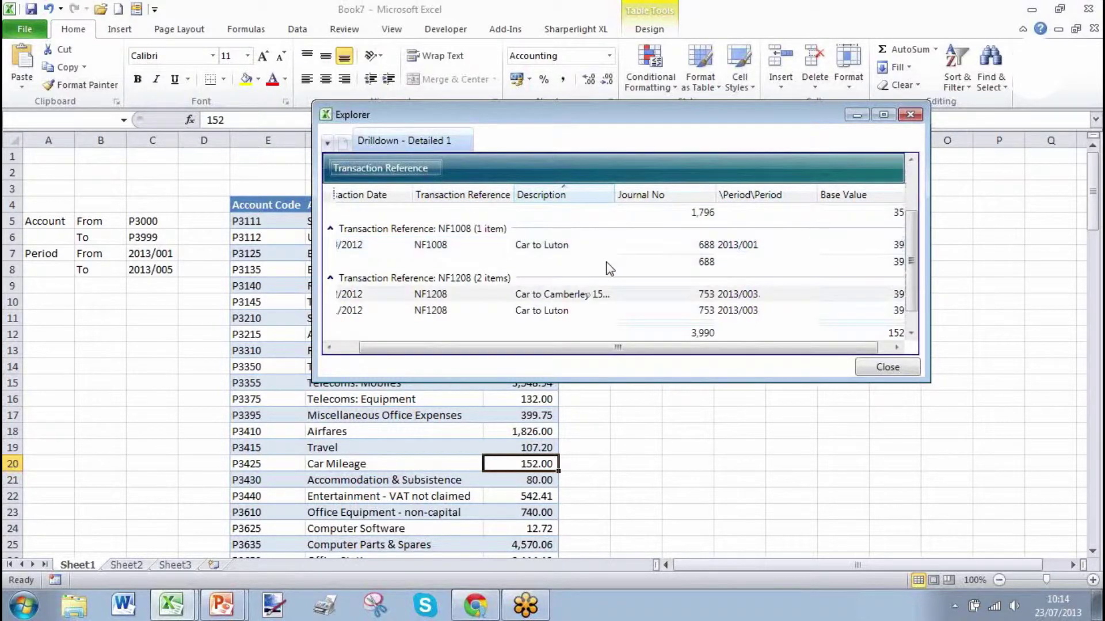
scroll(605, 264, down, 1)
scroll(605, 263, up, 2)
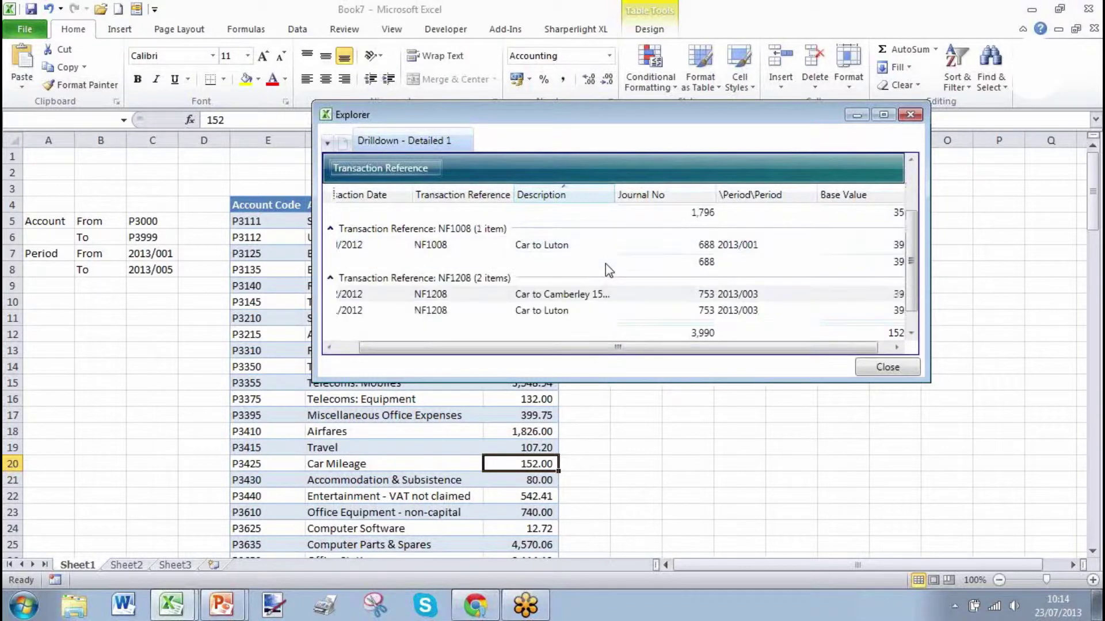
click(900, 365)
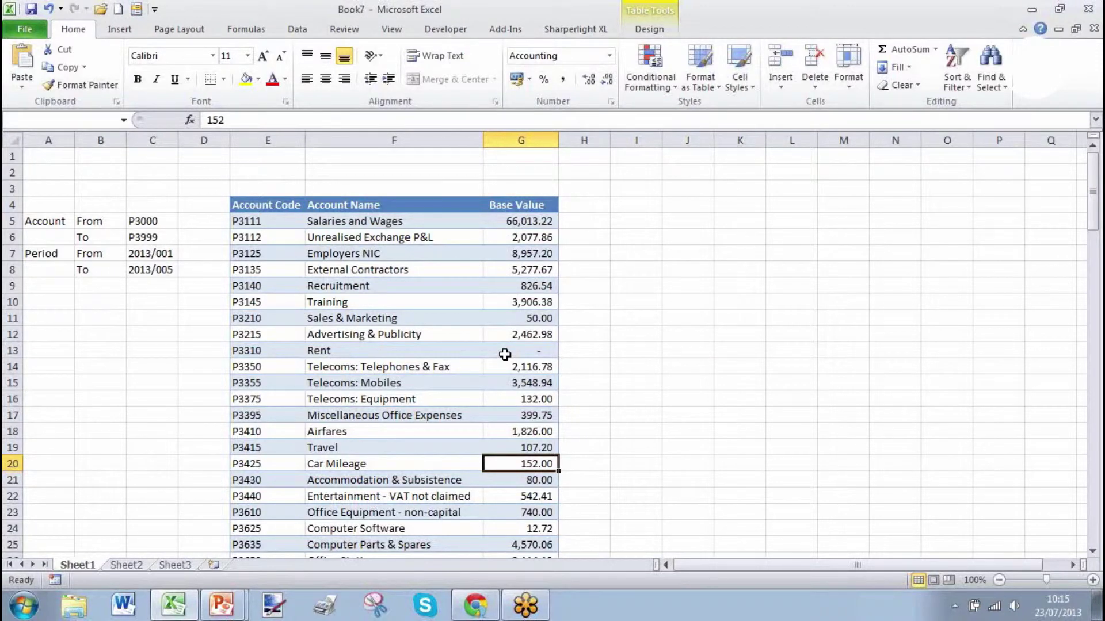
- Edit F5's report query and name the \Period\Period filter 'PerPer'
click(404, 224)
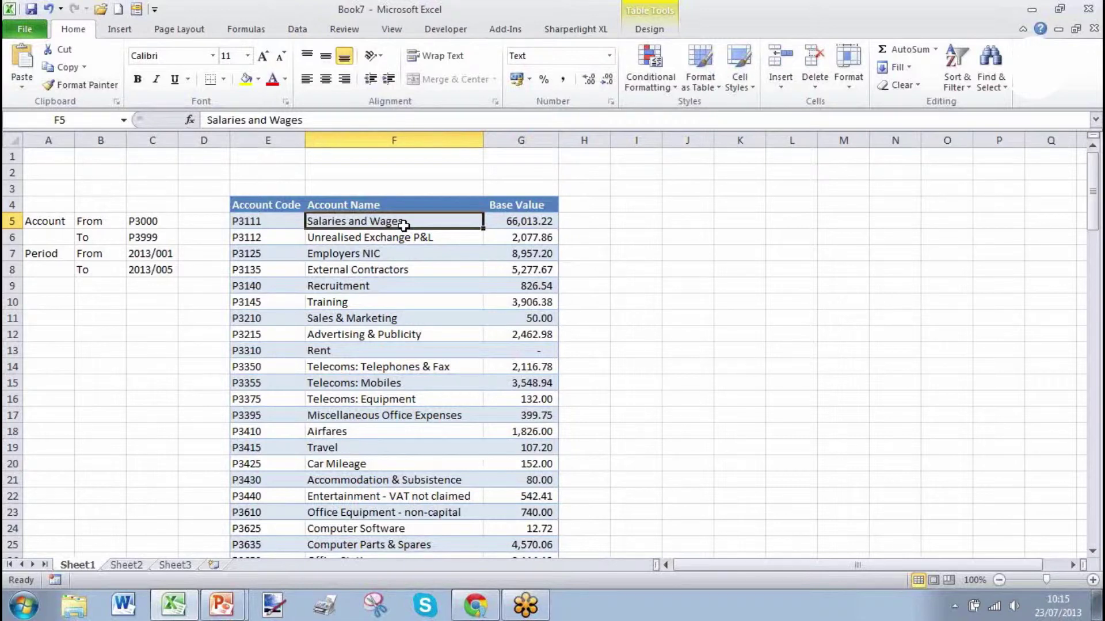
right_click(401, 221)
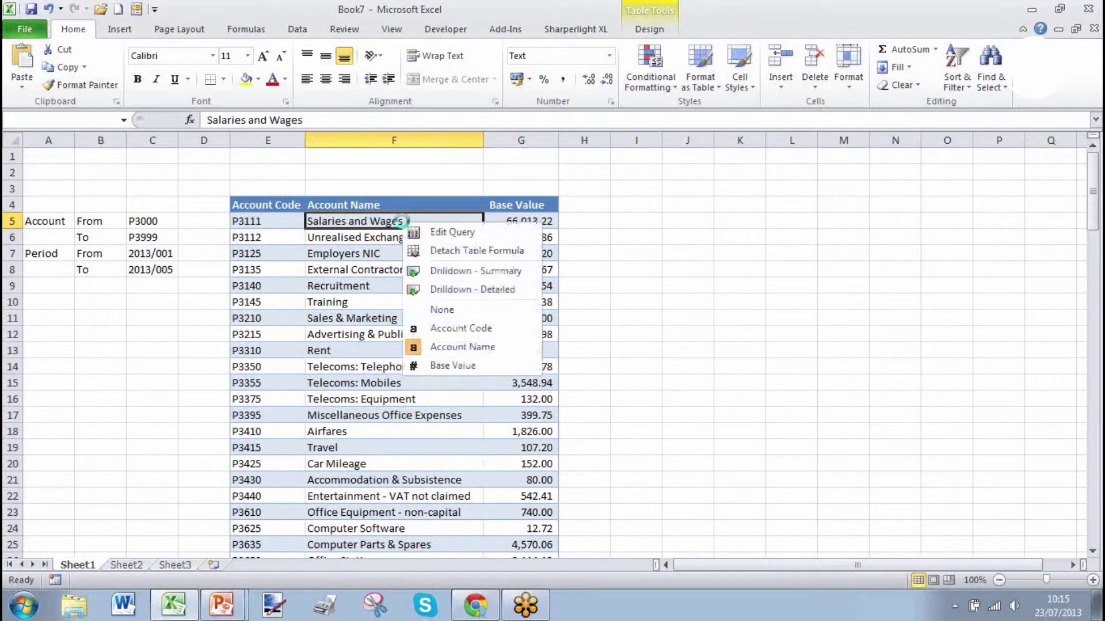
click(424, 230)
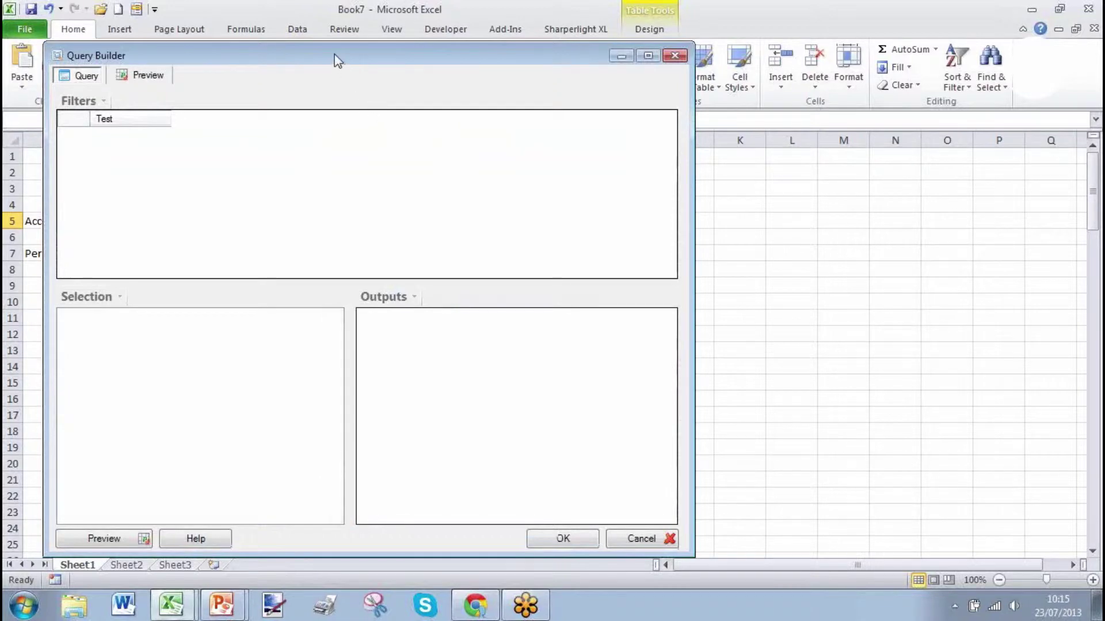
drag(335, 58, 613, 32)
click(454, 233)
double_click(454, 233)
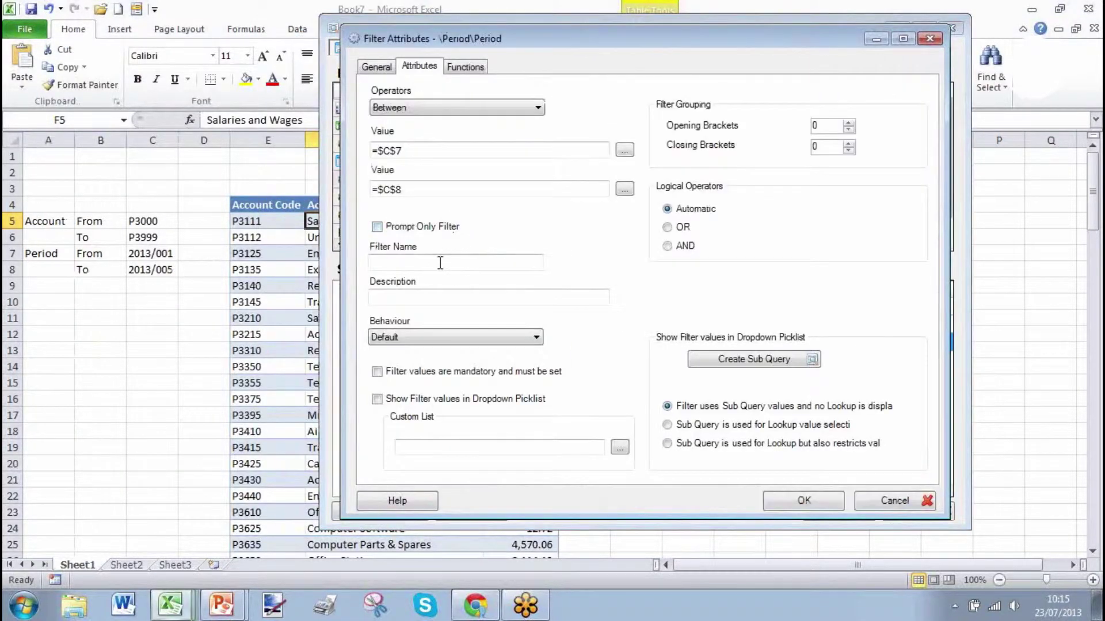
click(440, 264)
text(PerPer)
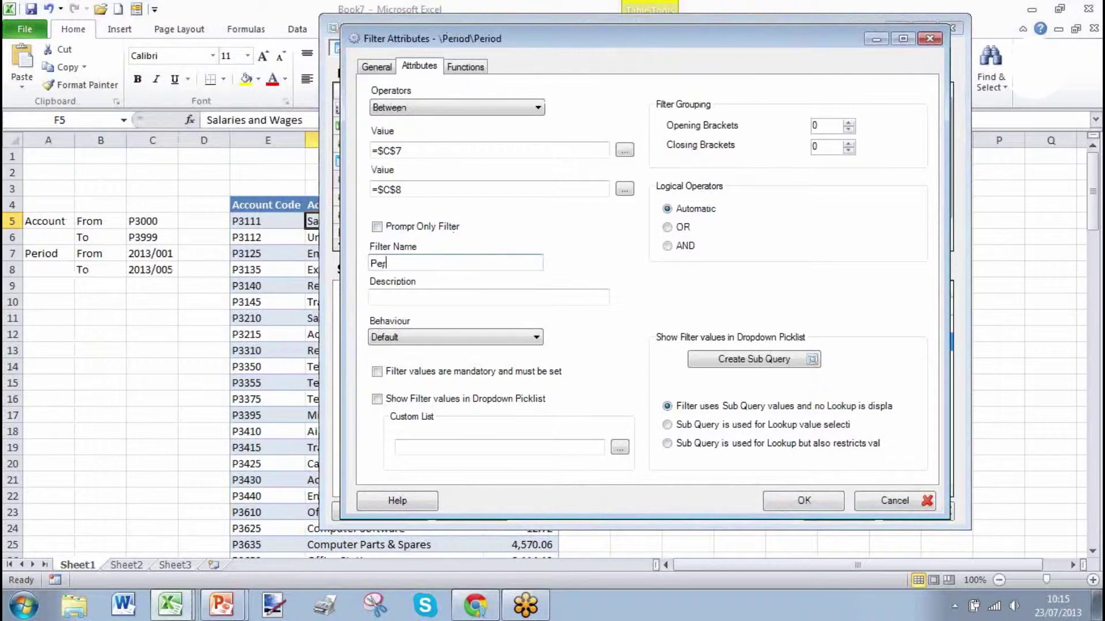
click(787, 500)
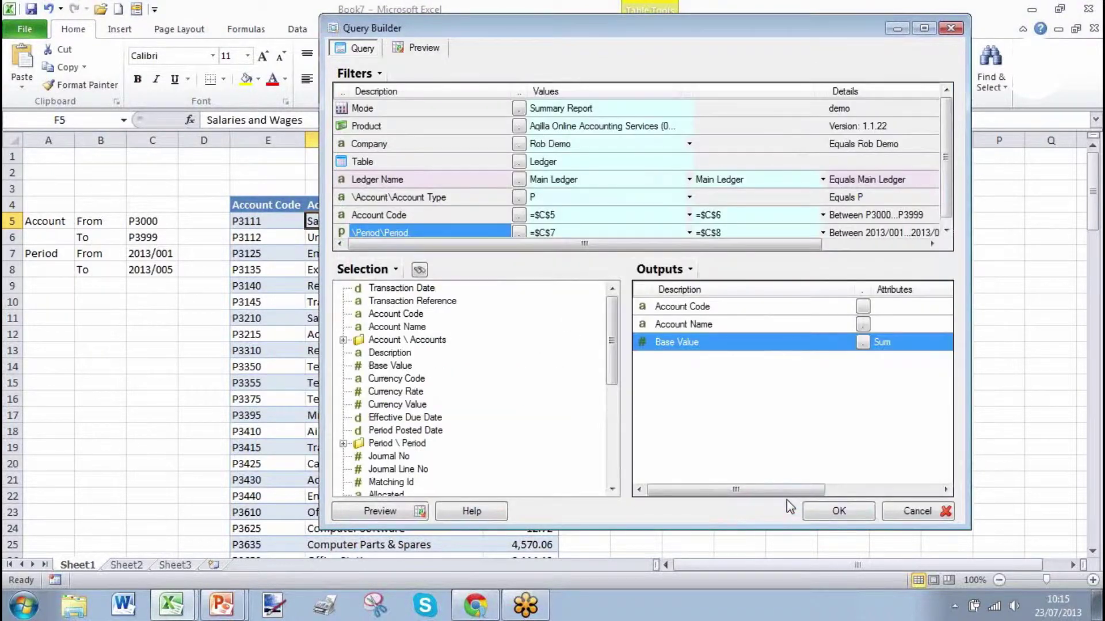
- Start a drill-through query from the filter actions, accepting auto-naming of parent outputs
click(362, 74)
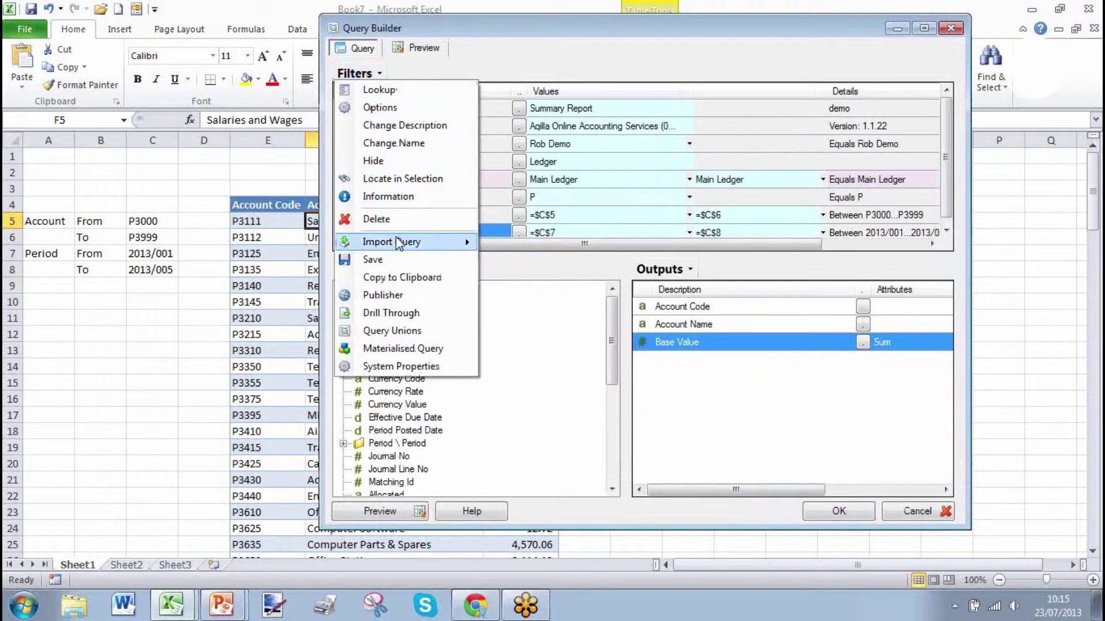
click(415, 314)
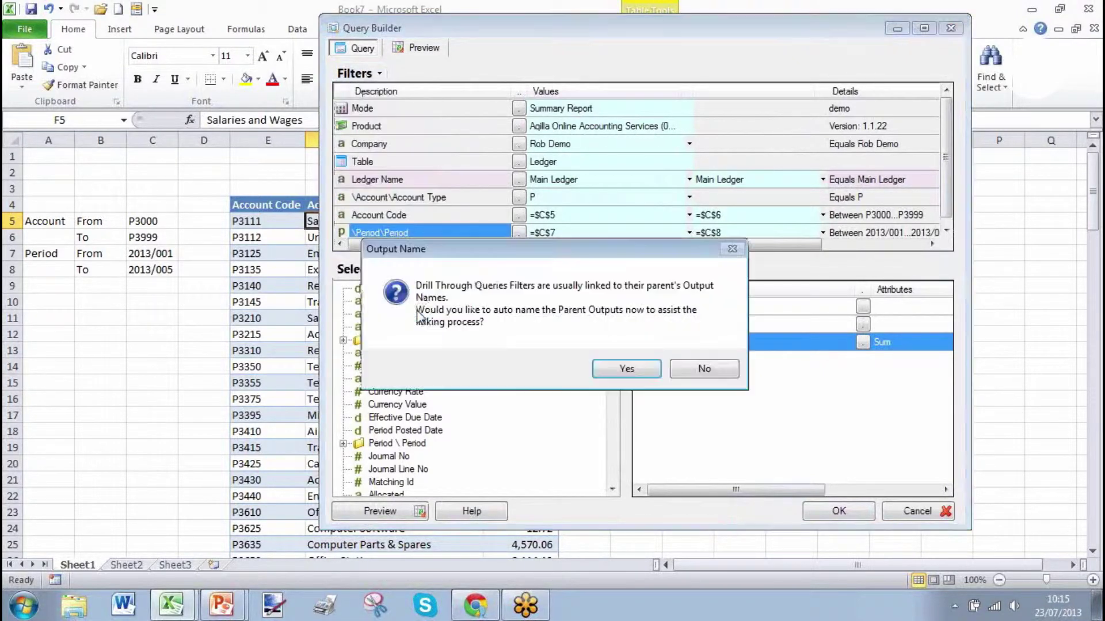
click(603, 370)
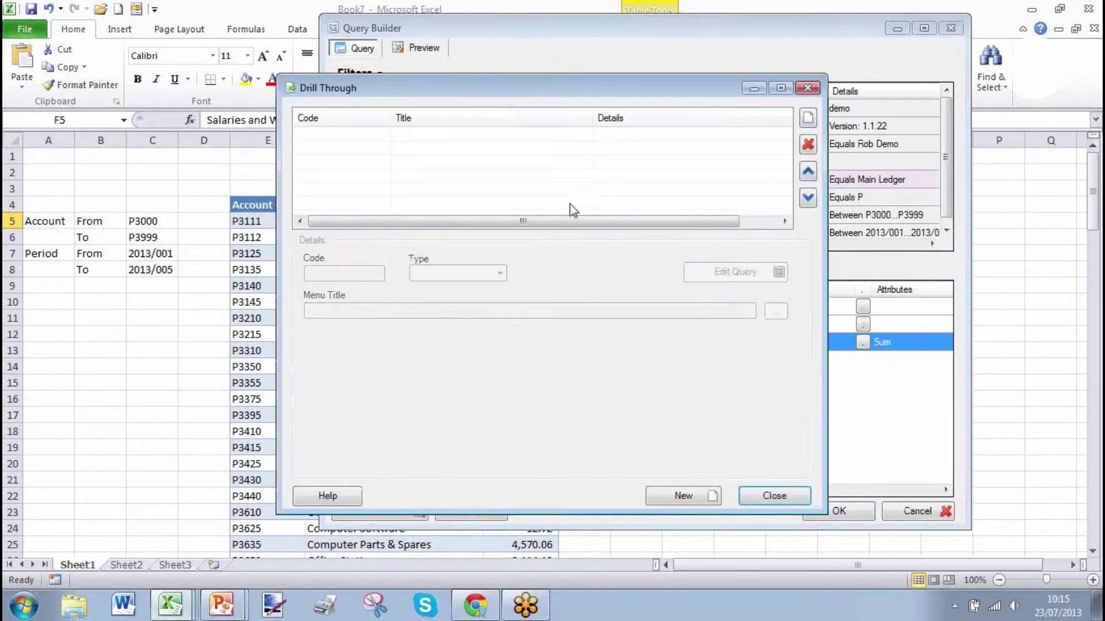
- Add a new drill-through with menu title 'Transaction' and report title 'Transaction List'
click(808, 117)
drag(419, 310, 300, 320)
text(Transaction)
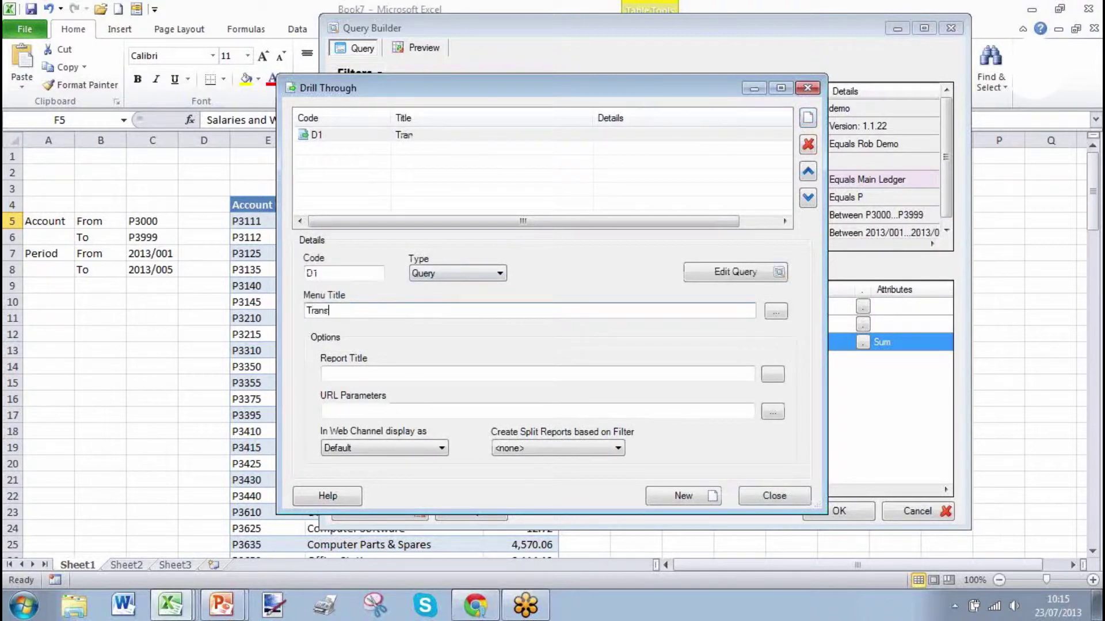
key(Tab)
key(Tab)
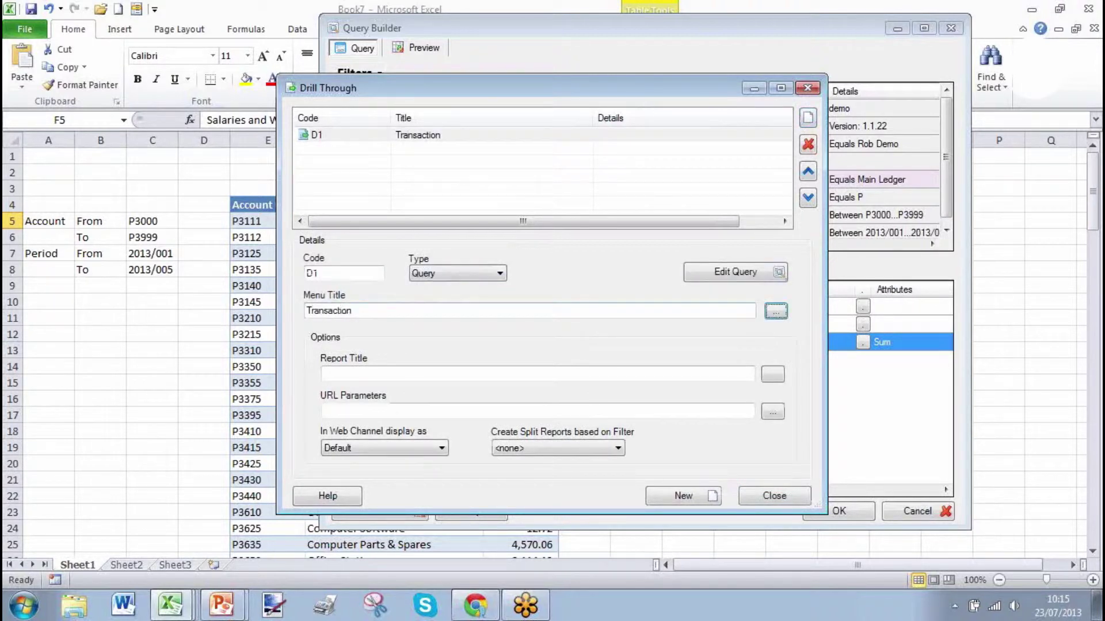
text(Transact)
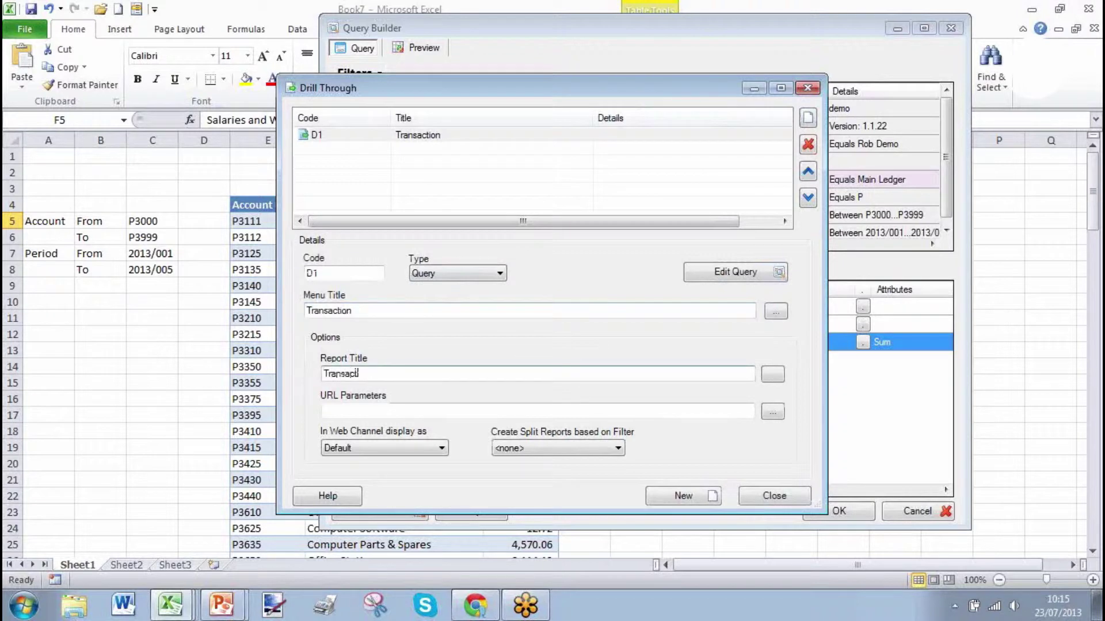
text(ion List)
- Make the drill-through query a Detailed Report outputting date, reference, description, journal, period, then Base Value
click(693, 274)
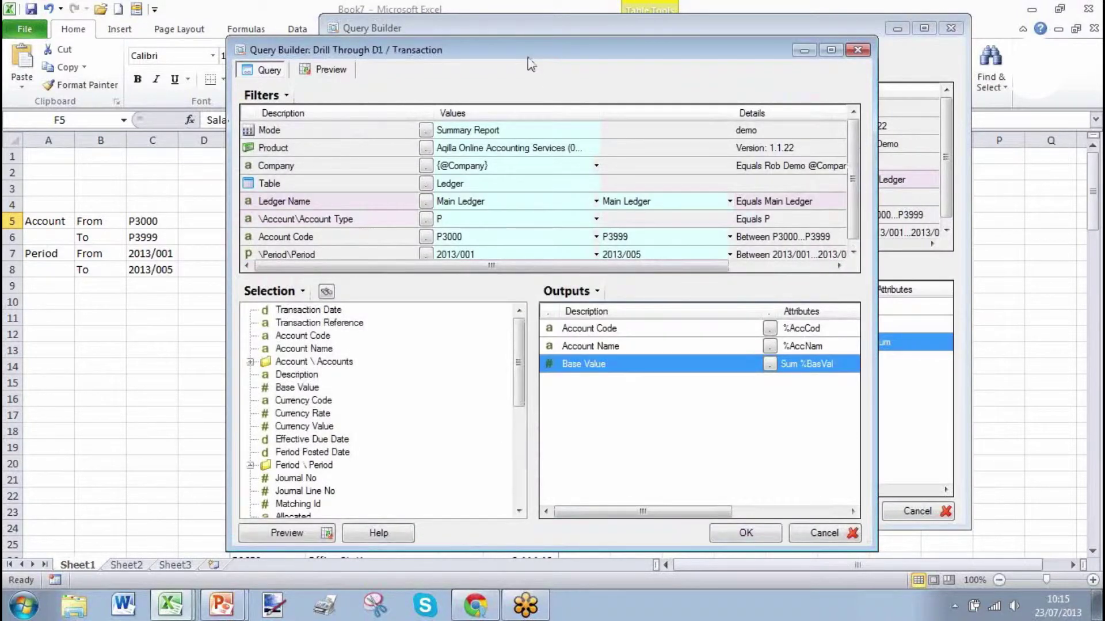
drag(528, 57, 659, 25)
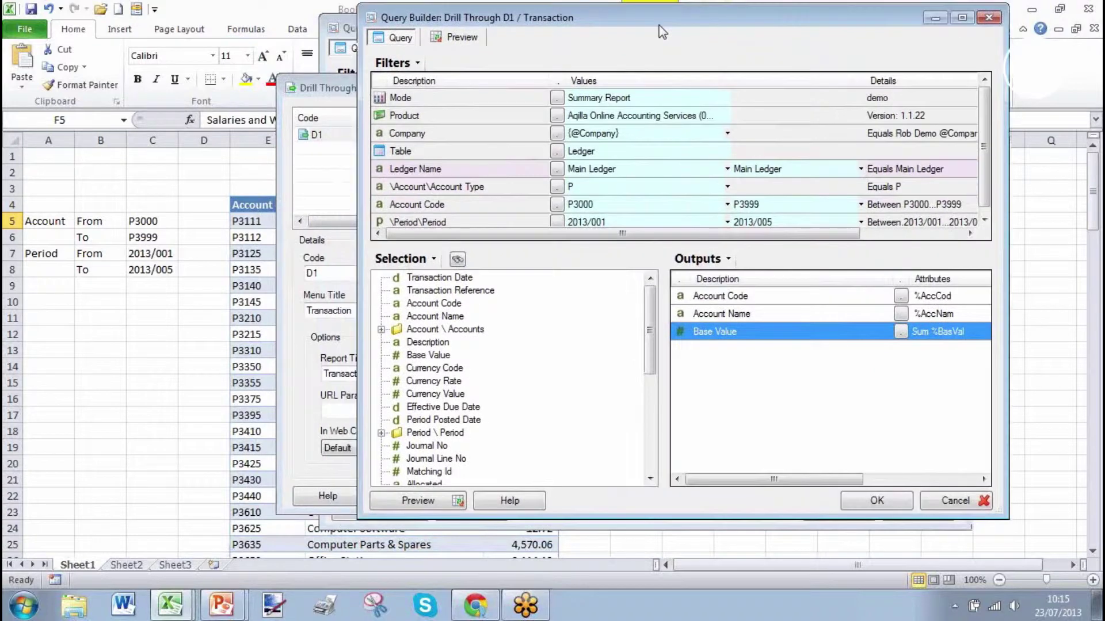
click(556, 98)
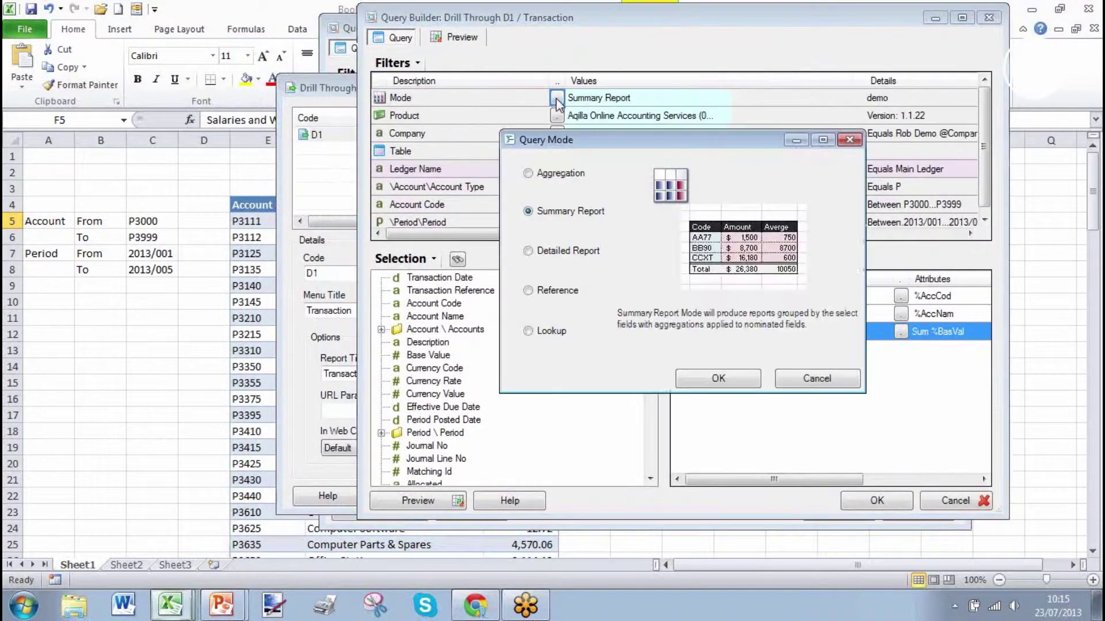
click(564, 253)
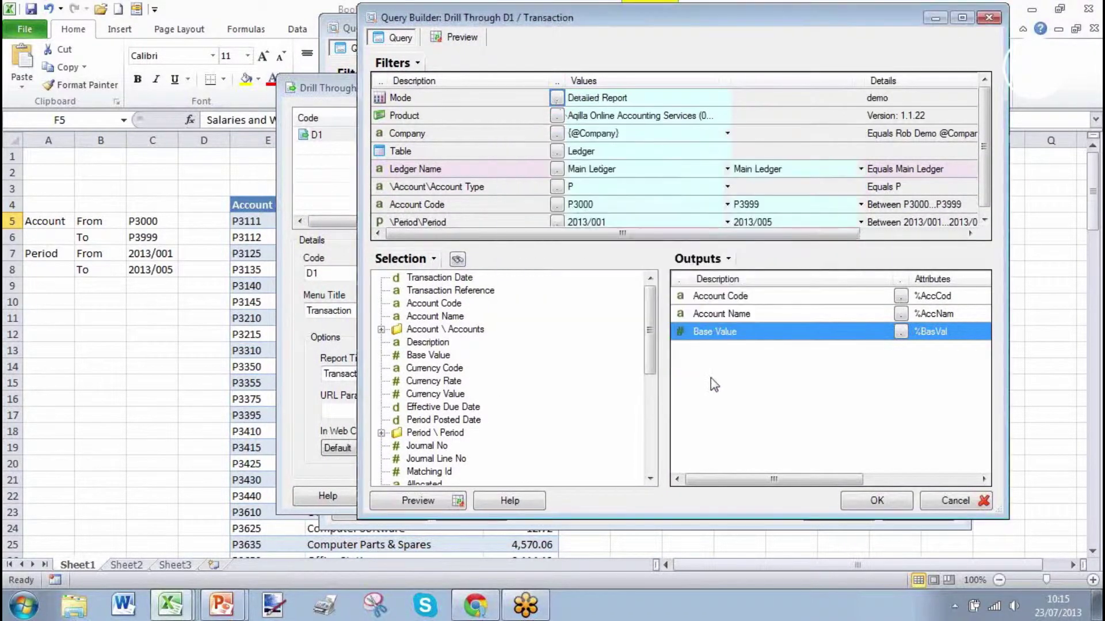
double_click(430, 278)
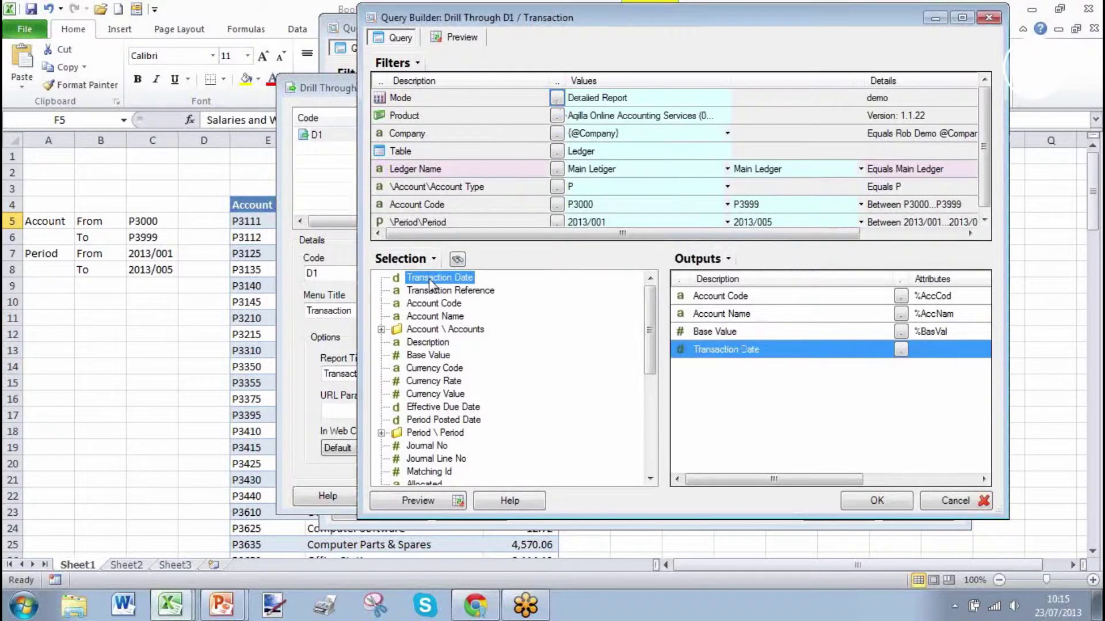
double_click(440, 291)
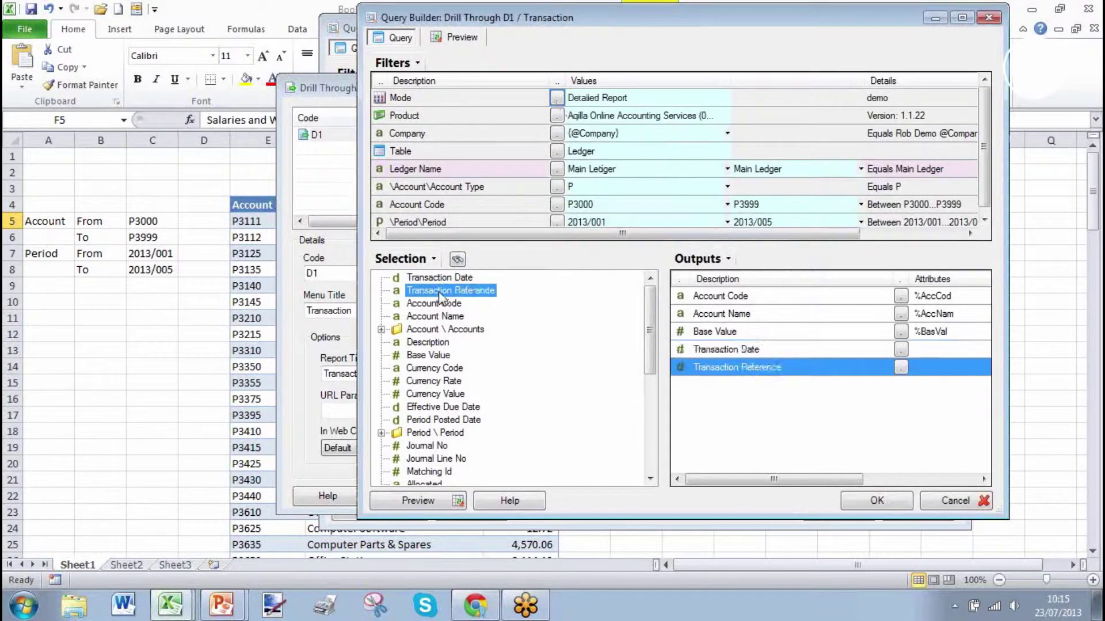
double_click(423, 344)
click(436, 447)
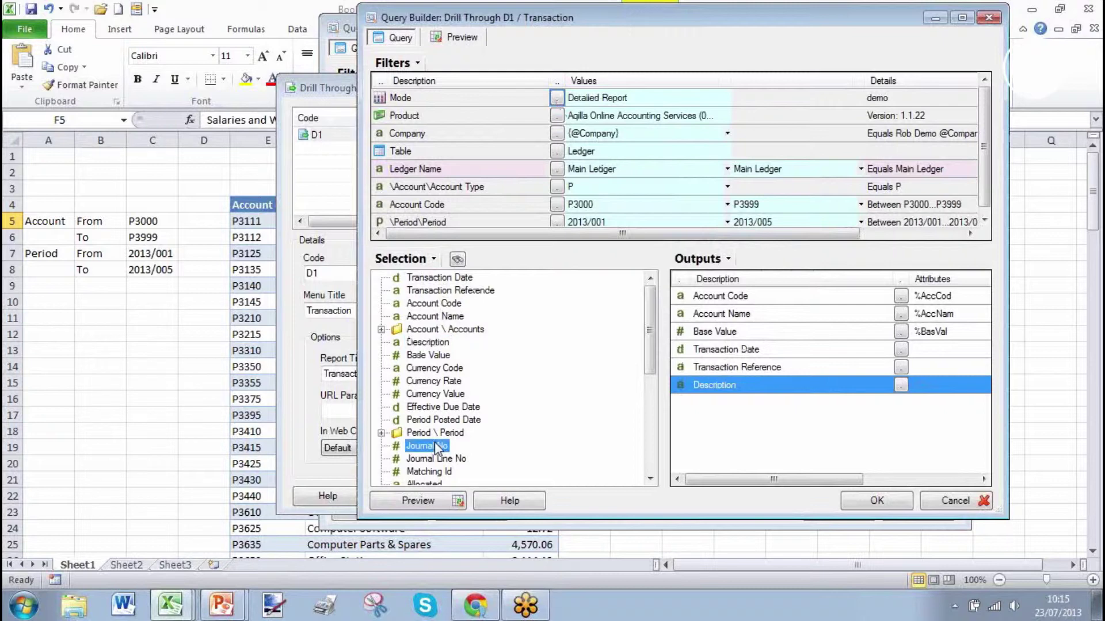
double_click(436, 447)
click(420, 433)
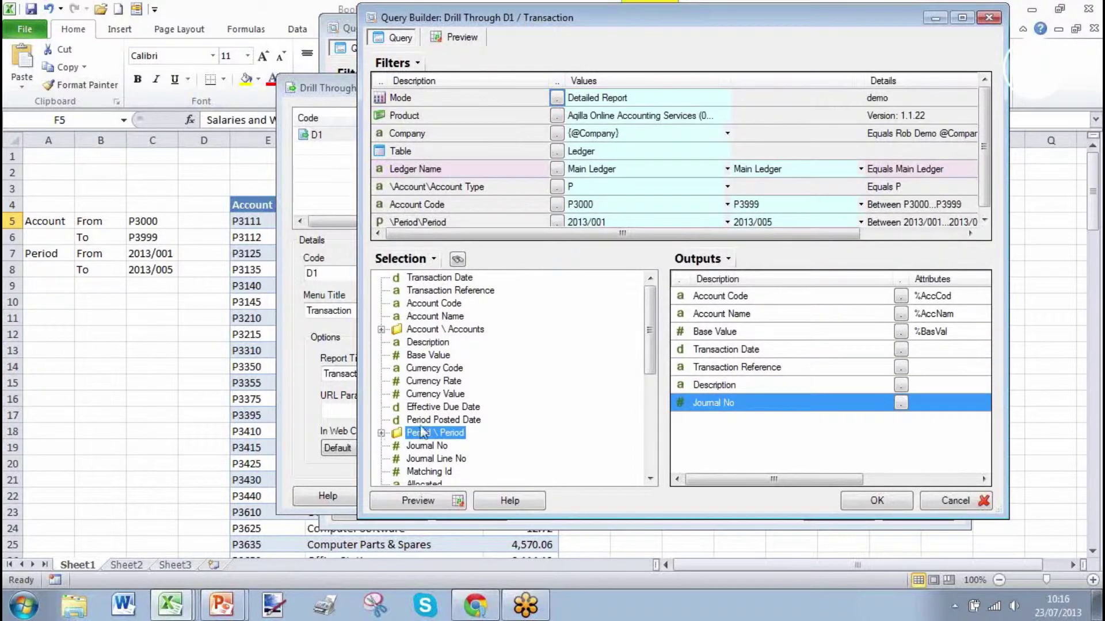
click(381, 433)
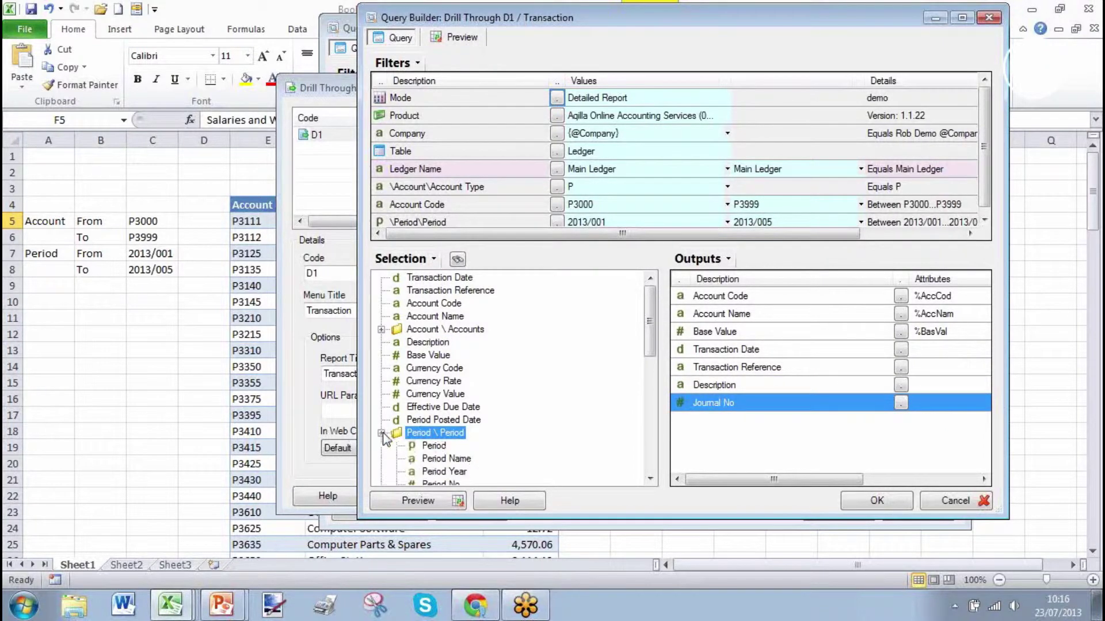
double_click(434, 447)
drag(748, 337, 741, 433)
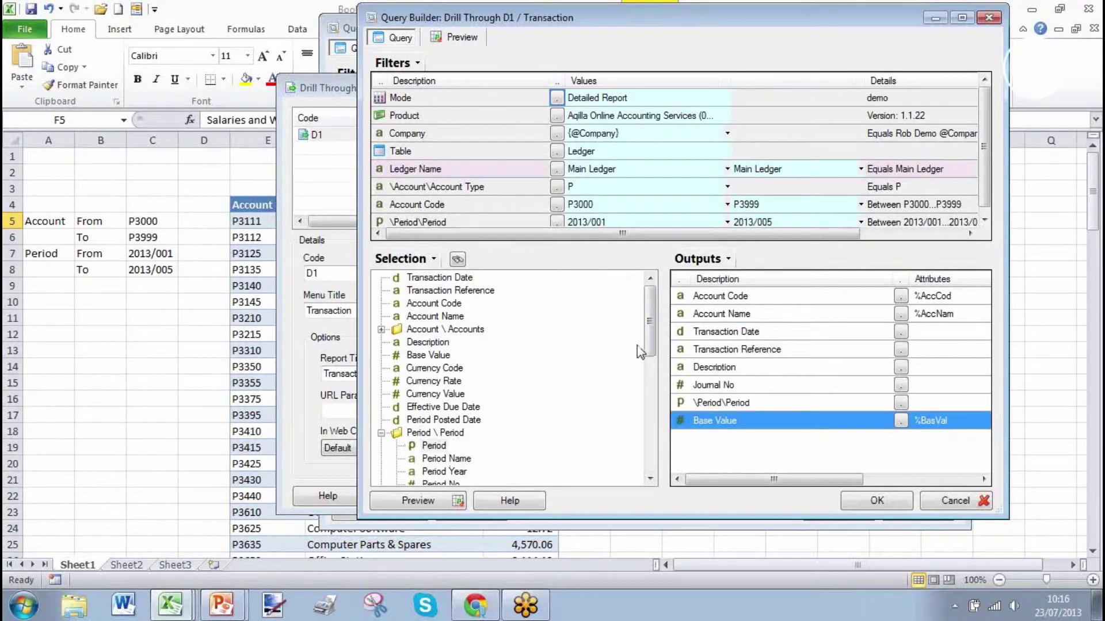
click(619, 209)
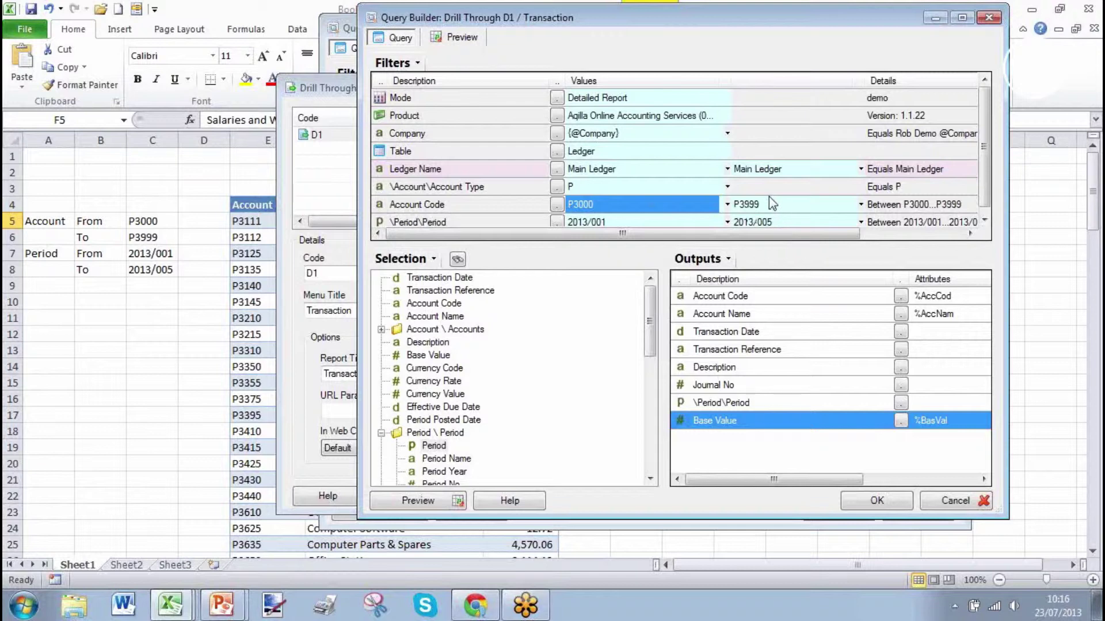
click(728, 208)
click(741, 253)
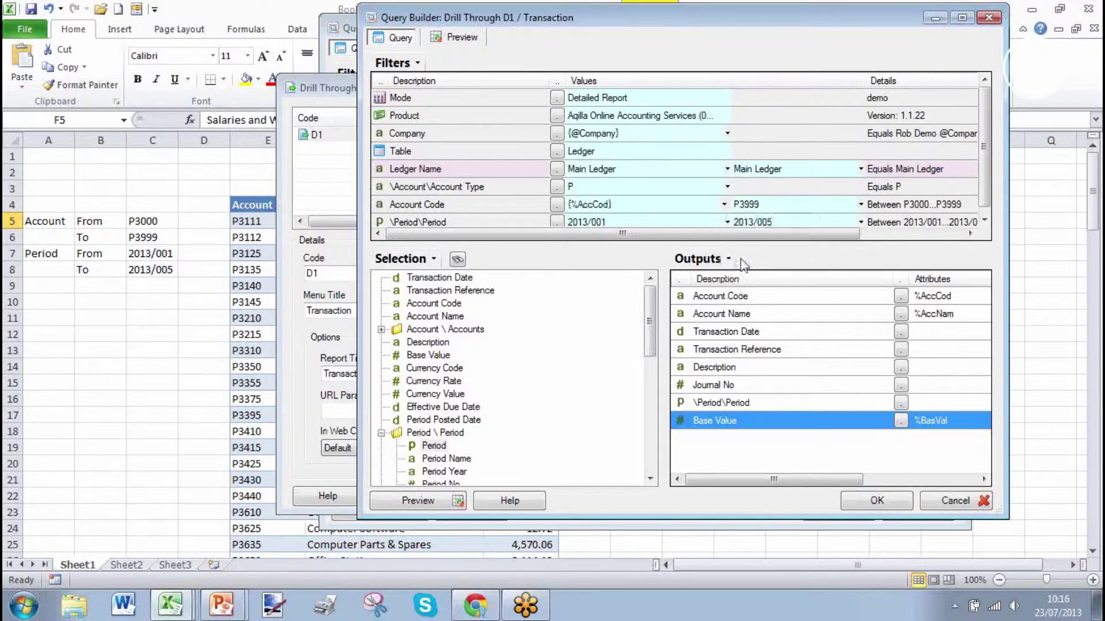
click(860, 205)
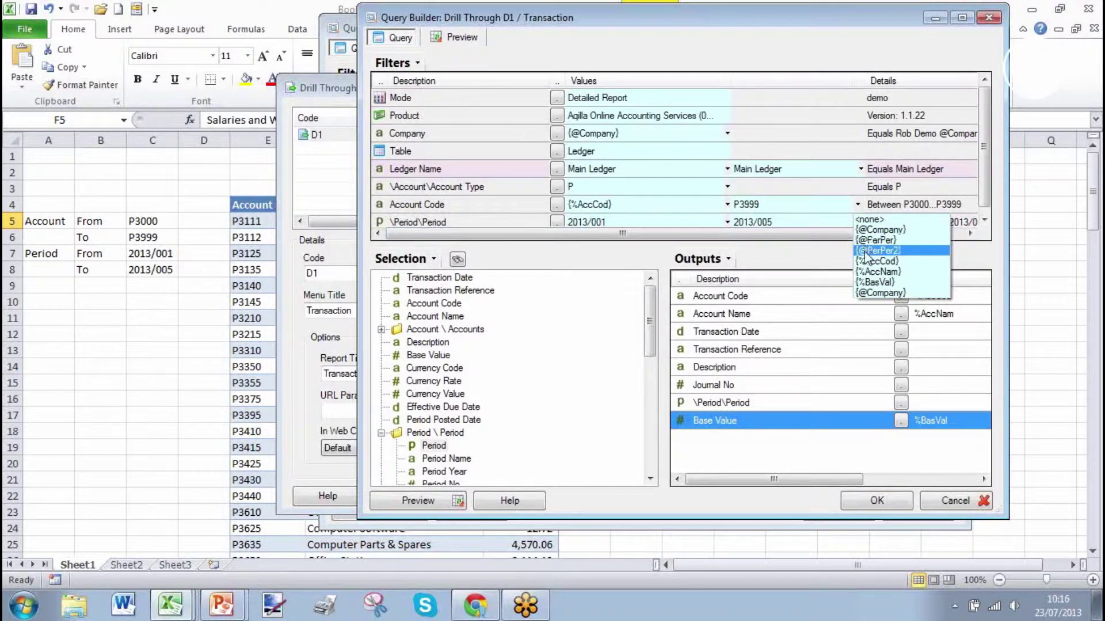
click(869, 261)
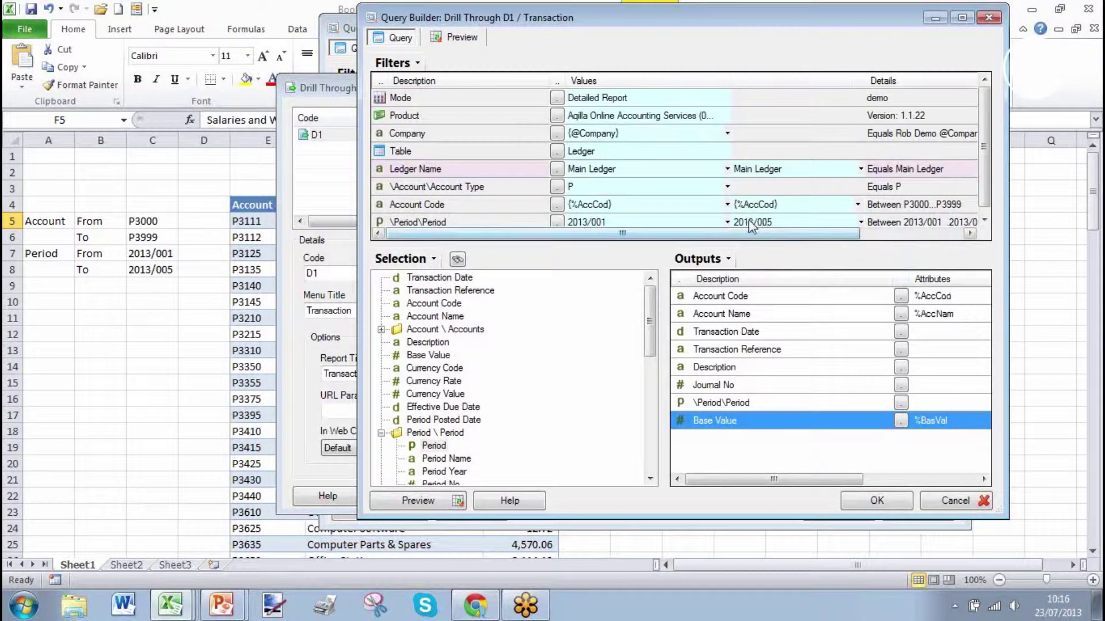
click(727, 222)
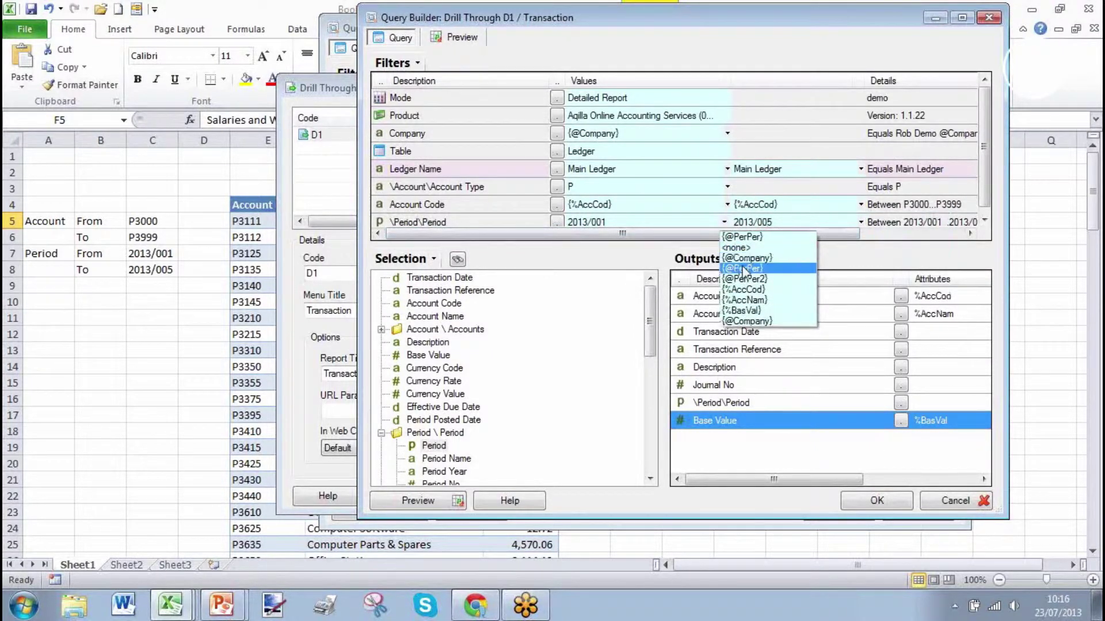
click(742, 269)
click(858, 223)
click(875, 283)
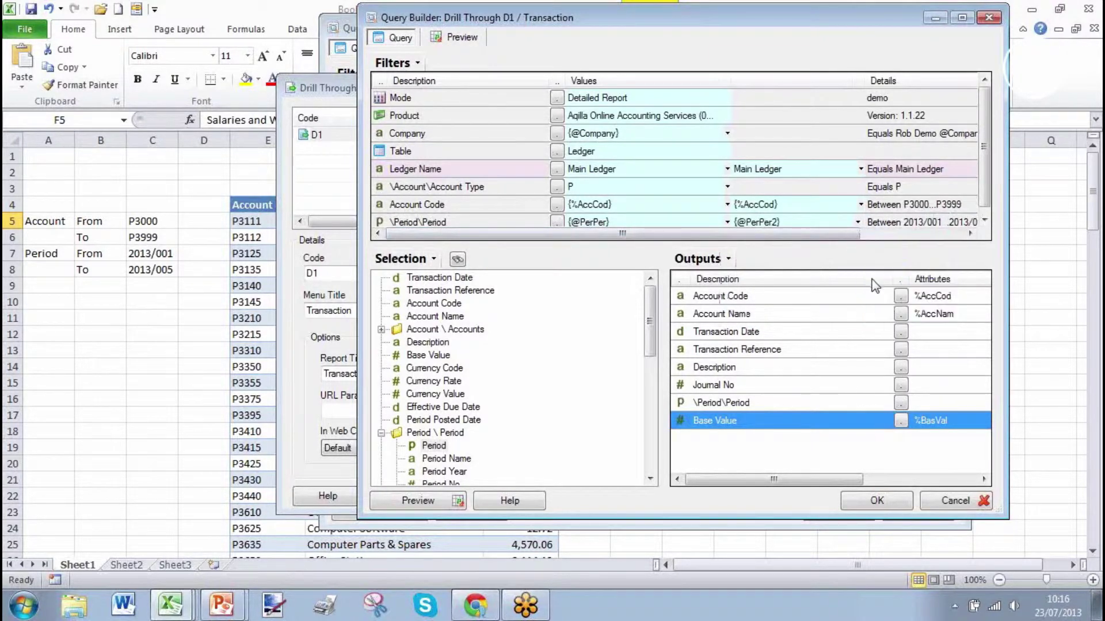
- Accept the drill-through query, close Drill Through and apply the Query Builder
click(890, 499)
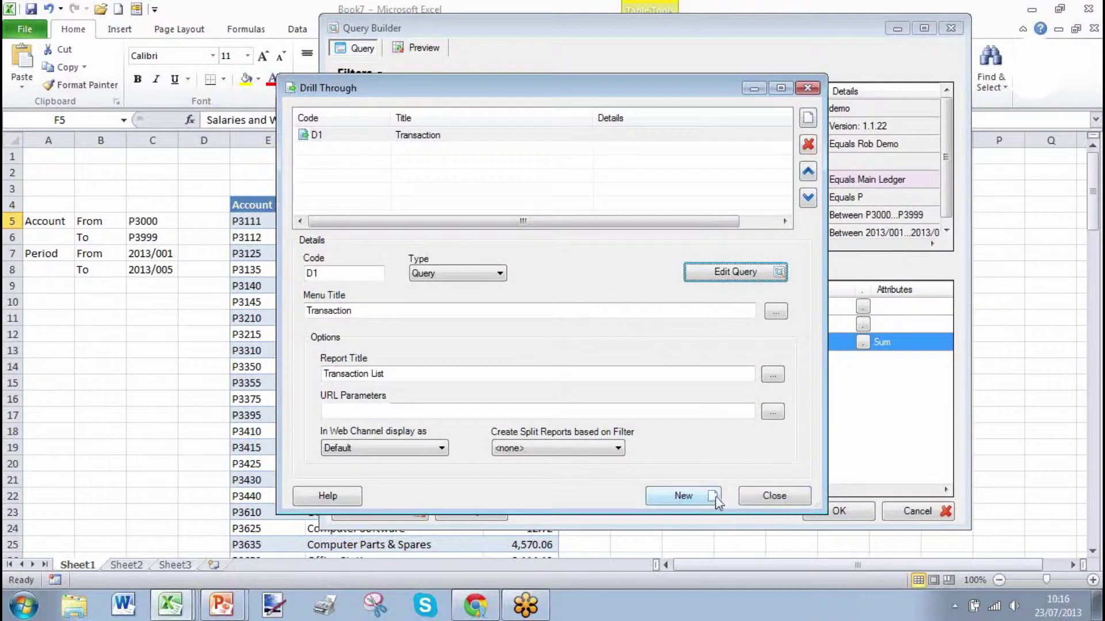
click(789, 492)
click(827, 510)
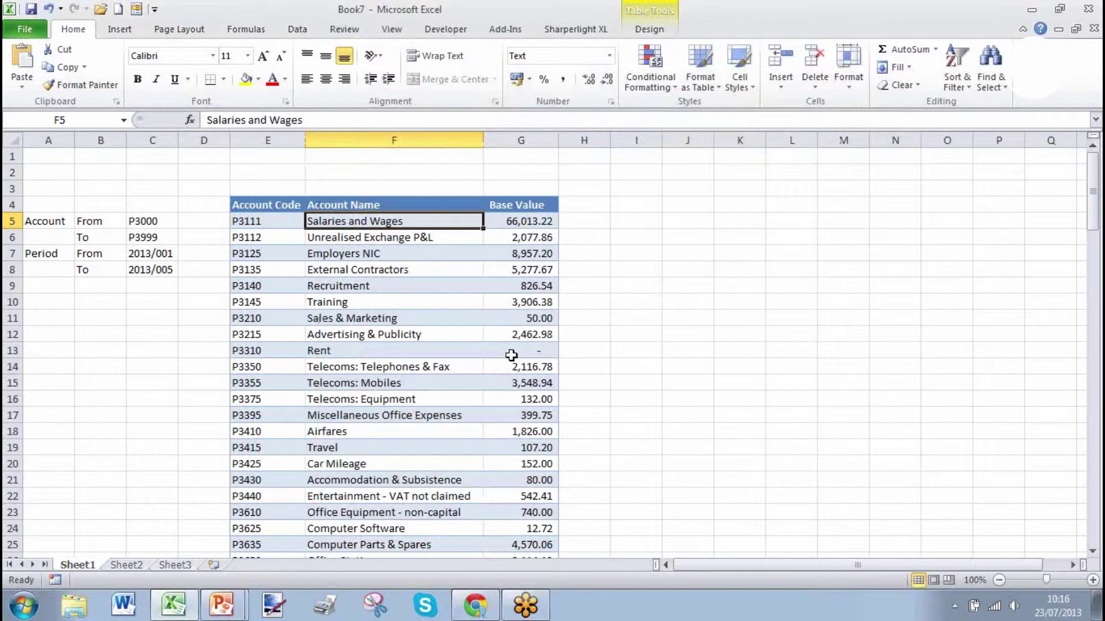
- Drill G20's Car Mileage into its Transaction list, group it by period, then close it
click(531, 465)
right_click(530, 465)
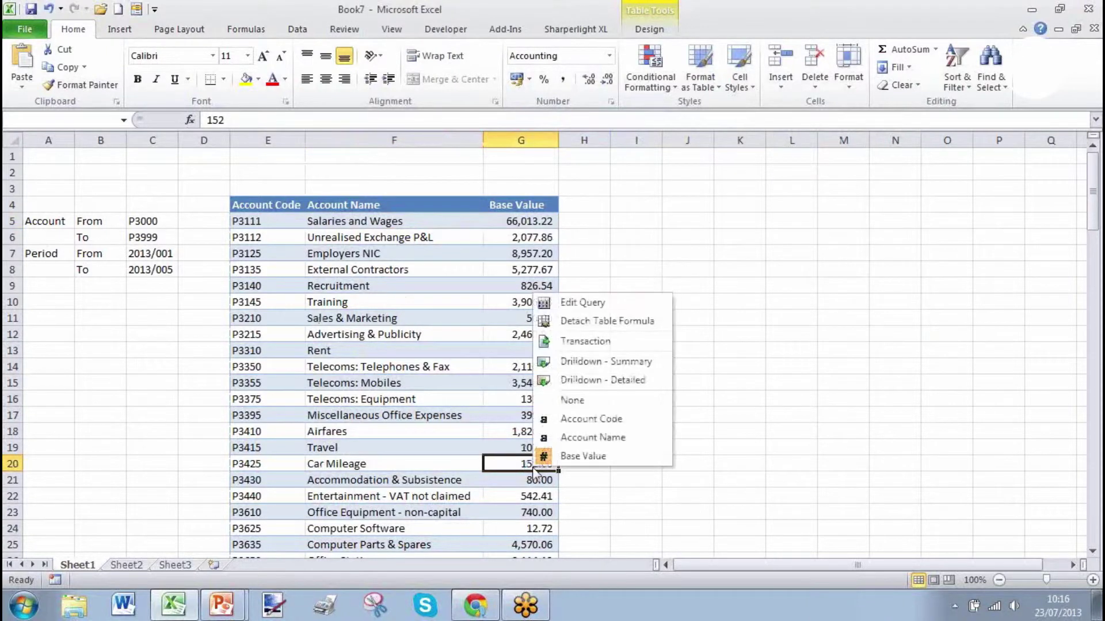
click(599, 344)
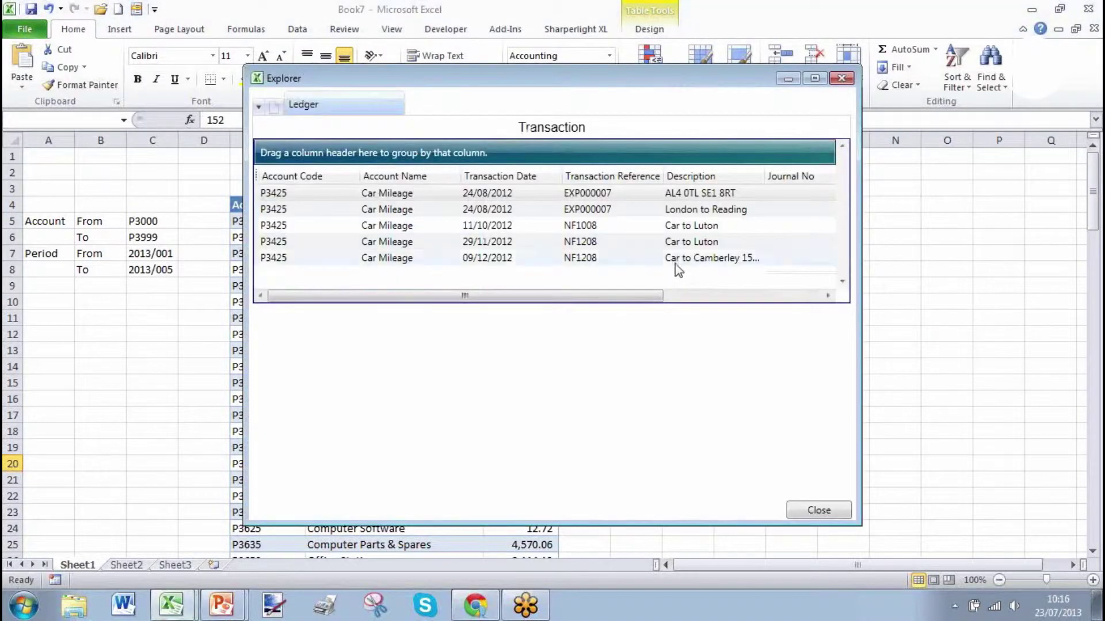
drag(861, 212, 1034, 213)
drag(870, 295, 675, 301)
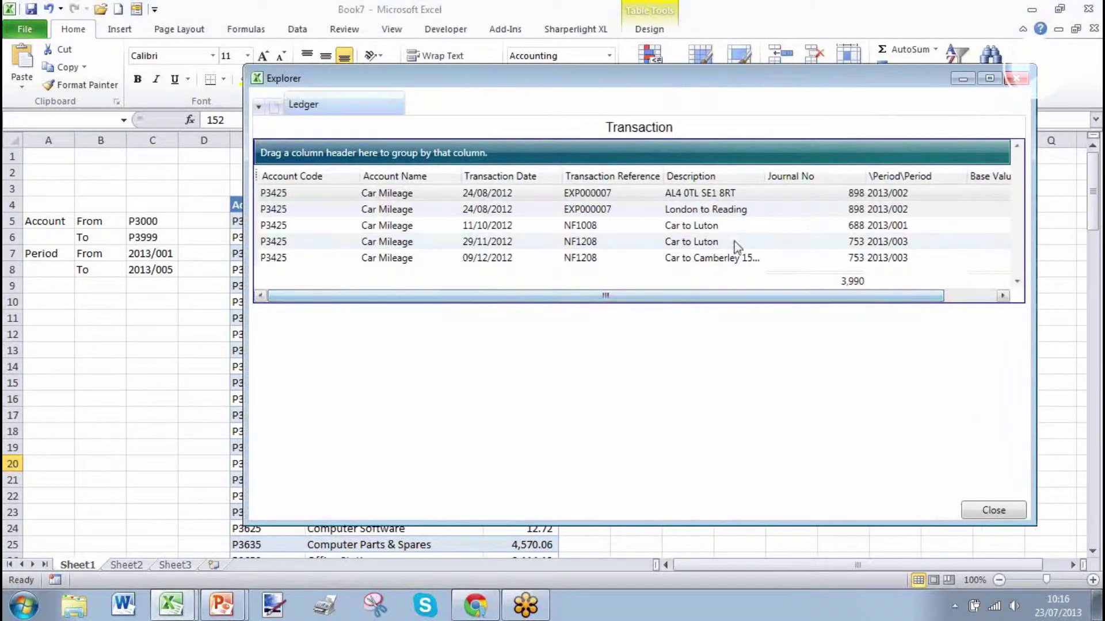
drag(889, 178, 385, 156)
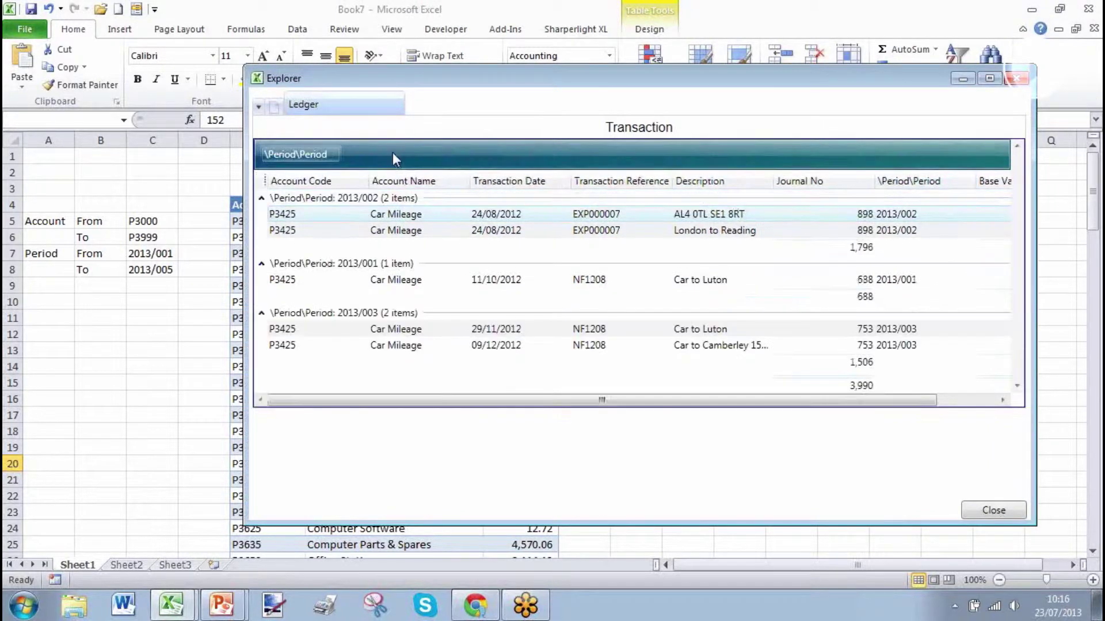
click(976, 511)
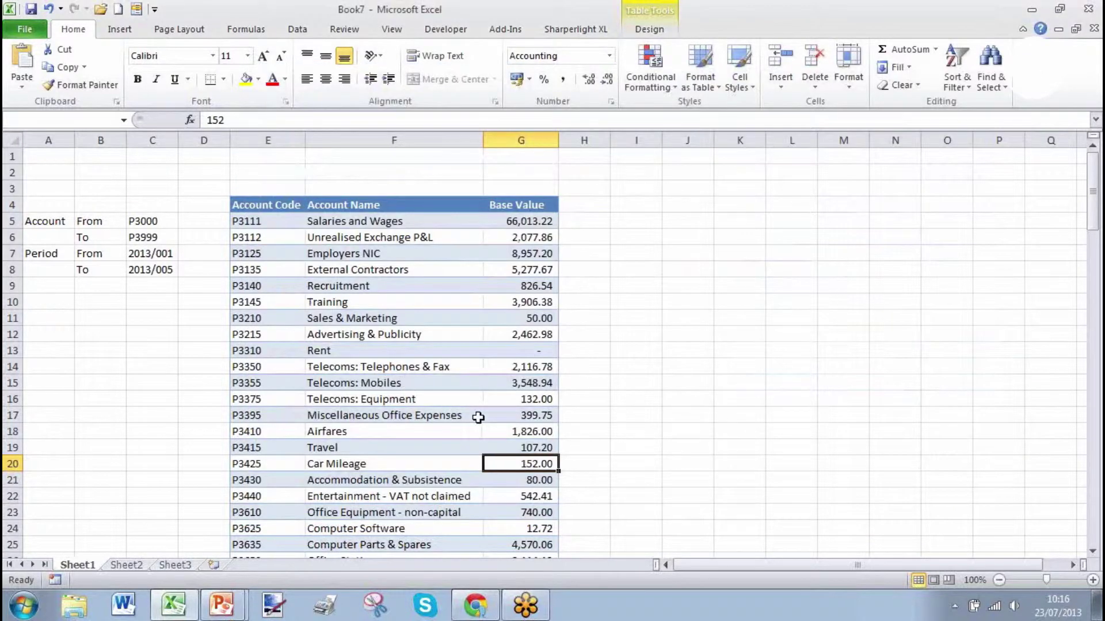
click(518, 384)
right_click(522, 384)
click(572, 436)
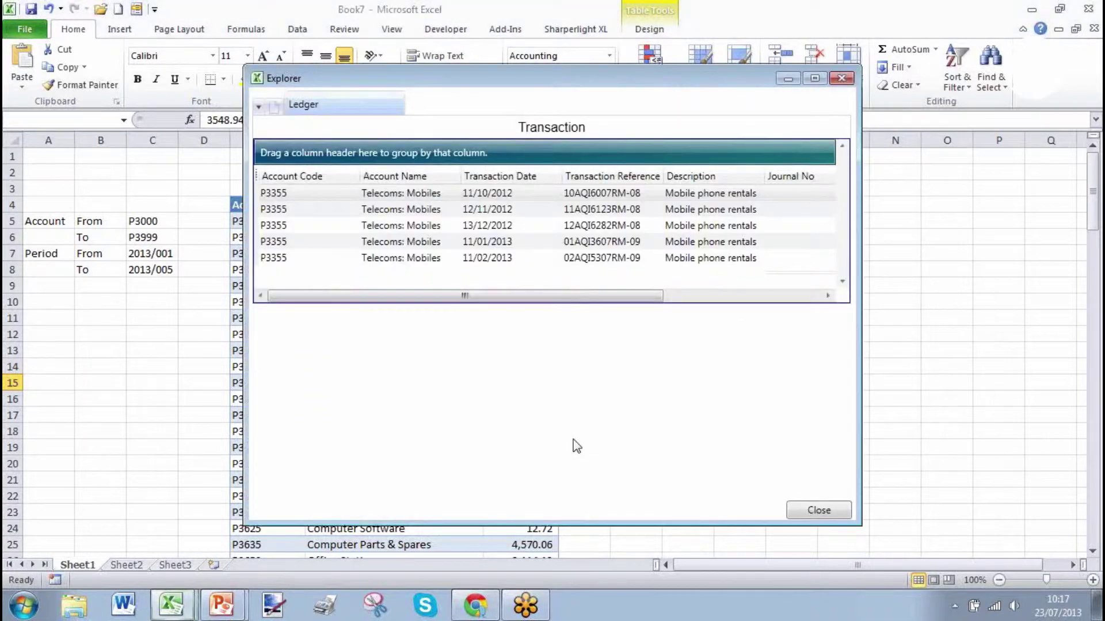
click(817, 511)
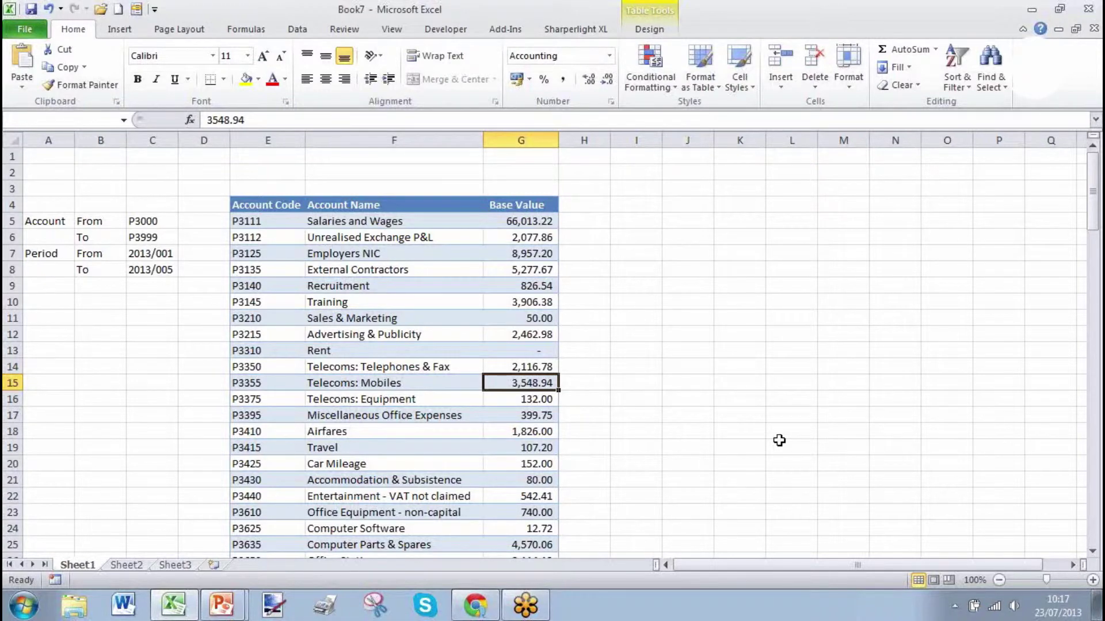
- Edit F7's table query and start publishing it as a new report
click(347, 253)
right_click(347, 254)
click(395, 256)
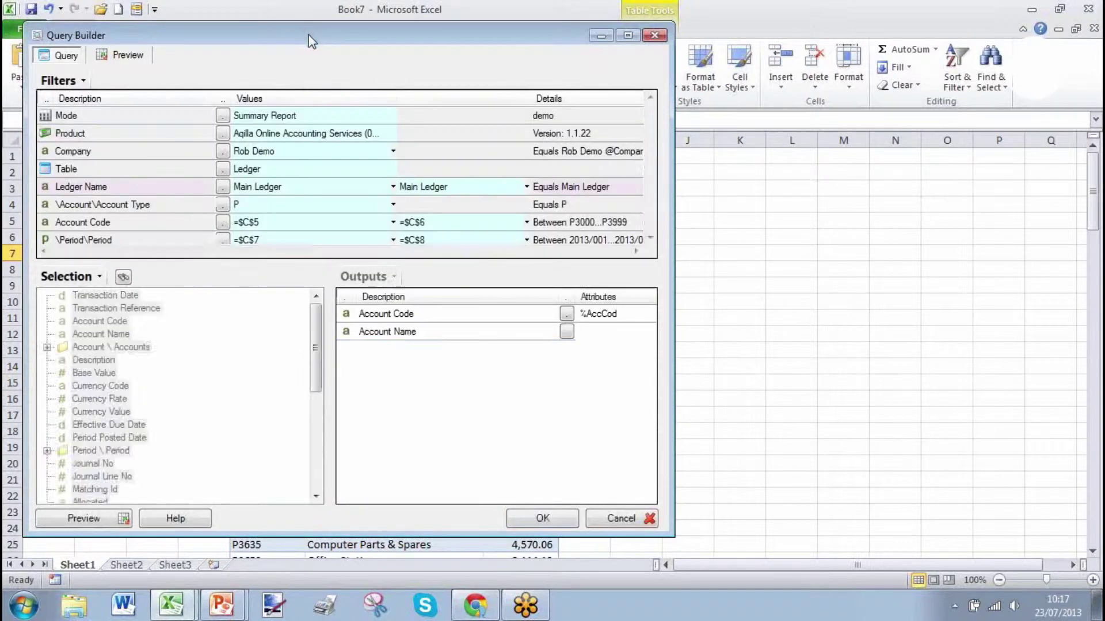
drag(309, 34, 658, 45)
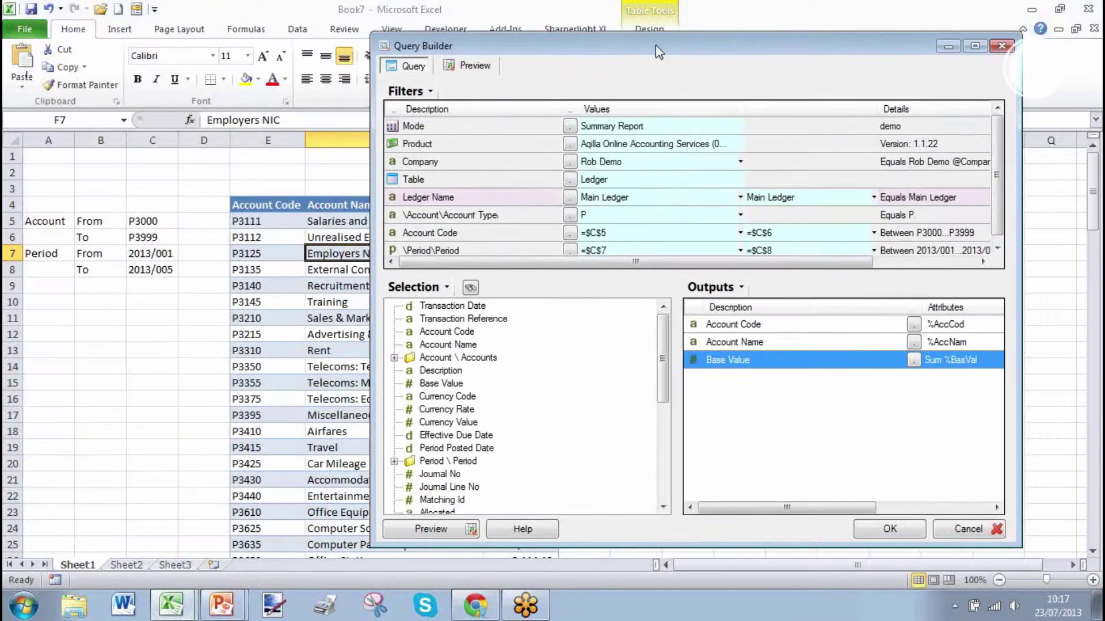
click(429, 91)
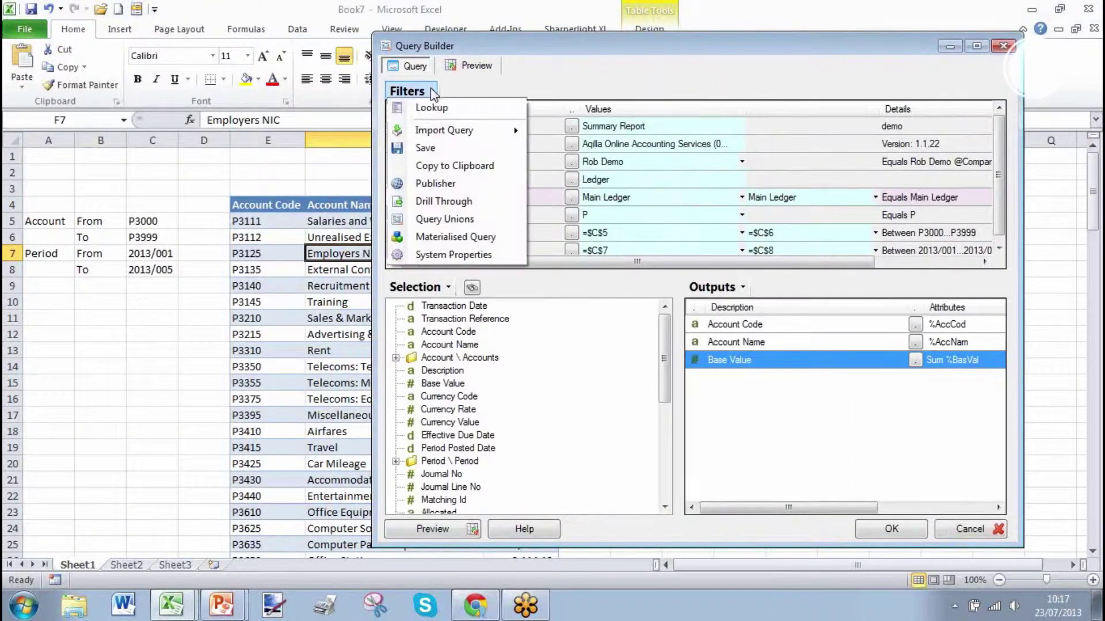
click(431, 185)
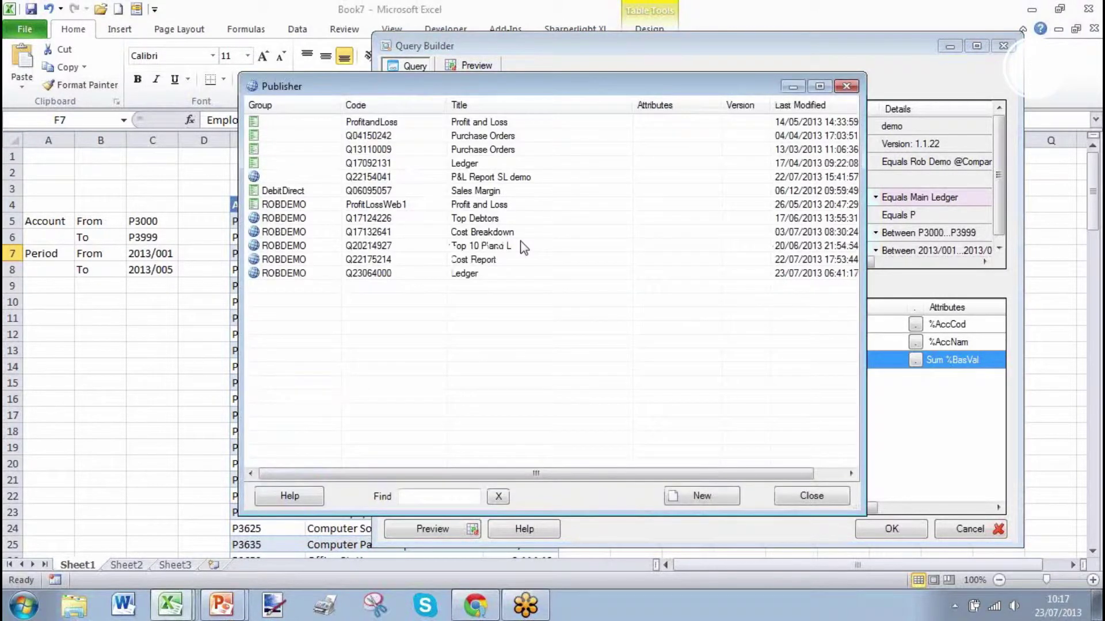
click(700, 495)
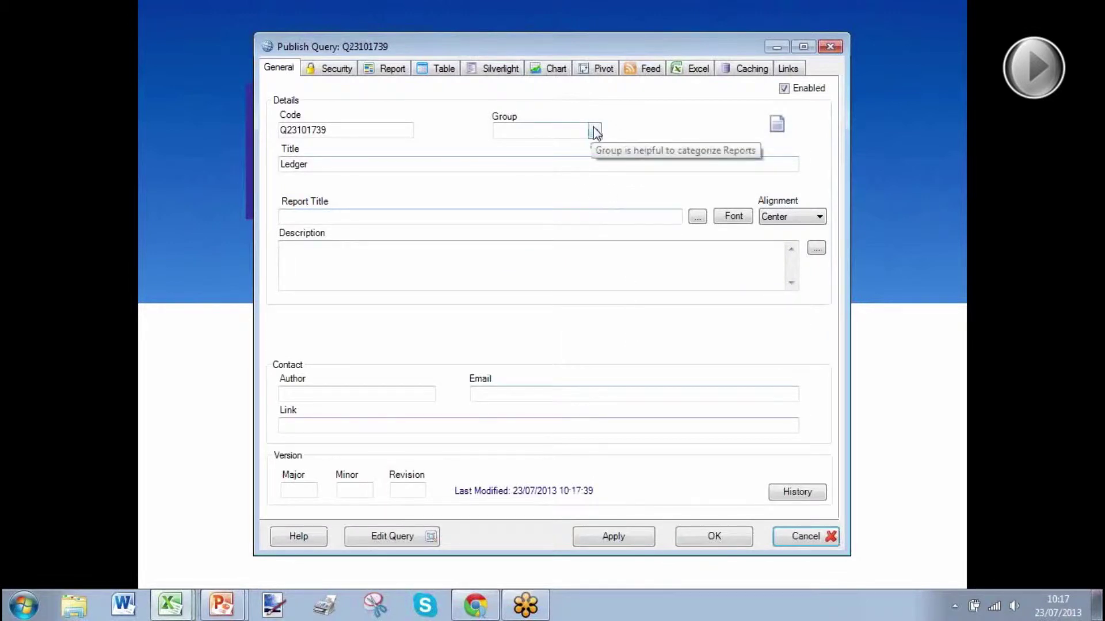
- Set the report group to ROBDEMO and the title to 'Cost Breakdown SL Webinar'
click(595, 131)
click(546, 156)
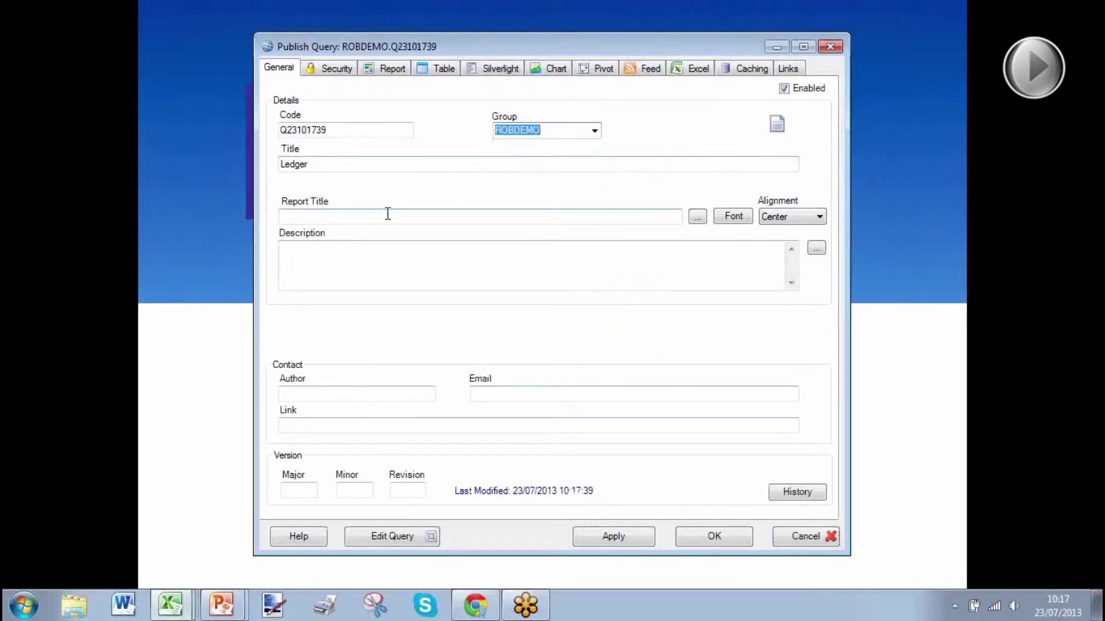
click(323, 162)
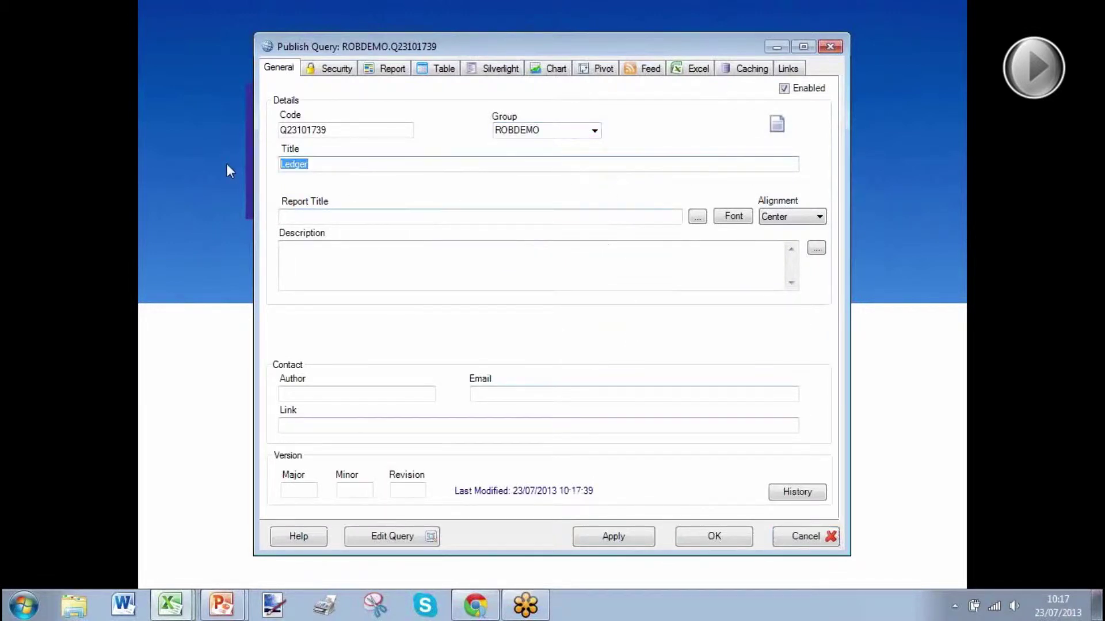
text(Cost Break:down SL Webina)
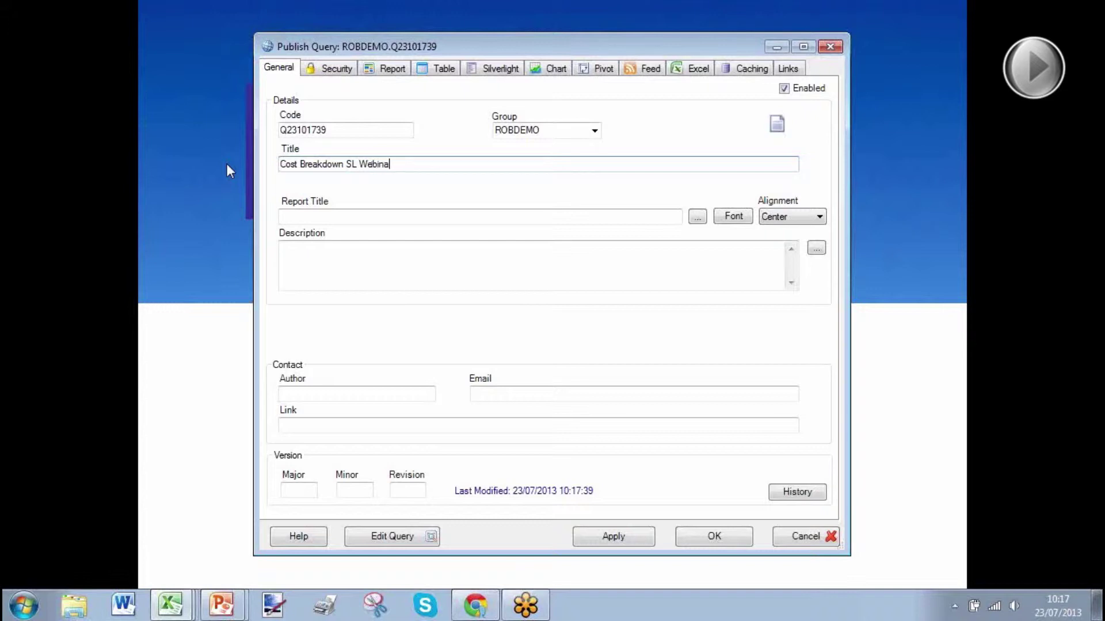
text(r)
key(Tab)
key(Tab)
key(Tab)
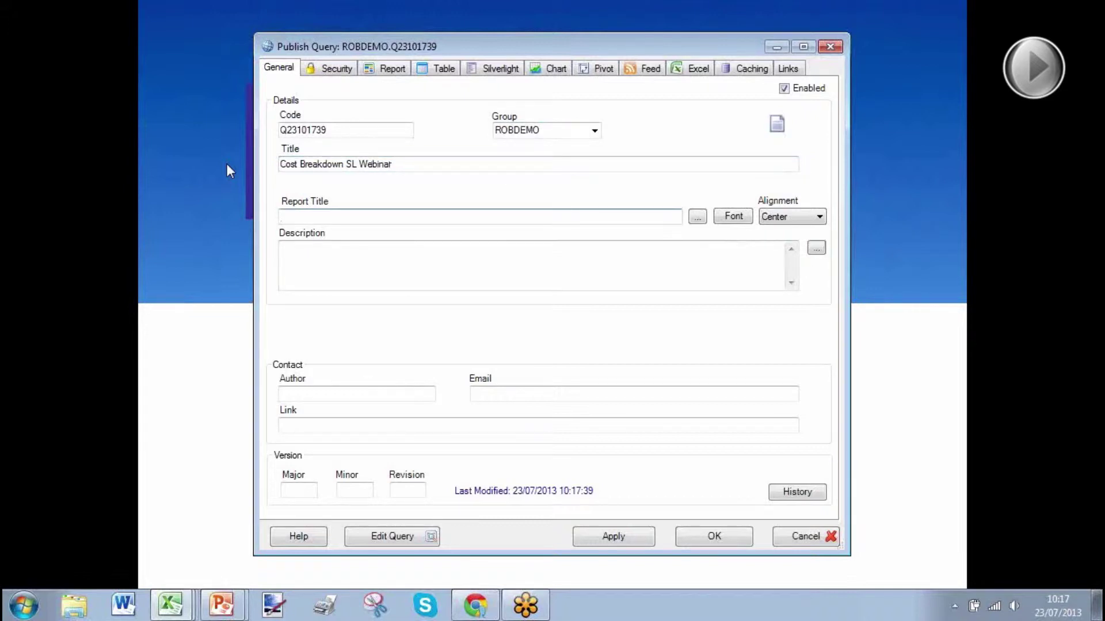
text(Cost Breakdown)
- Turn off user authentication and prompts, and set the chart type to Donut
click(335, 67)
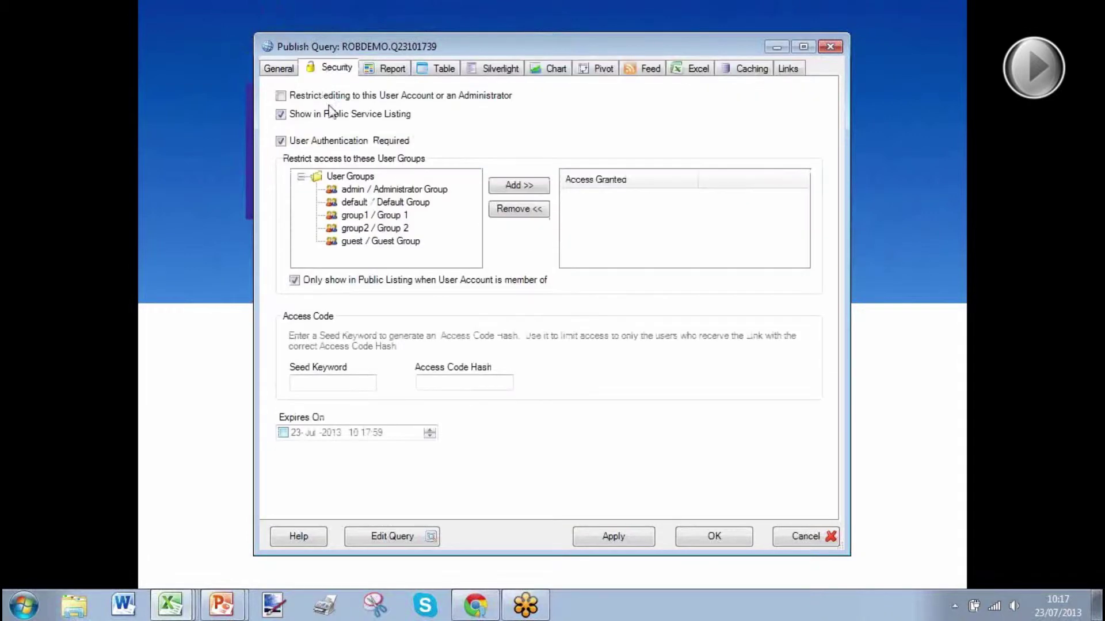
click(331, 141)
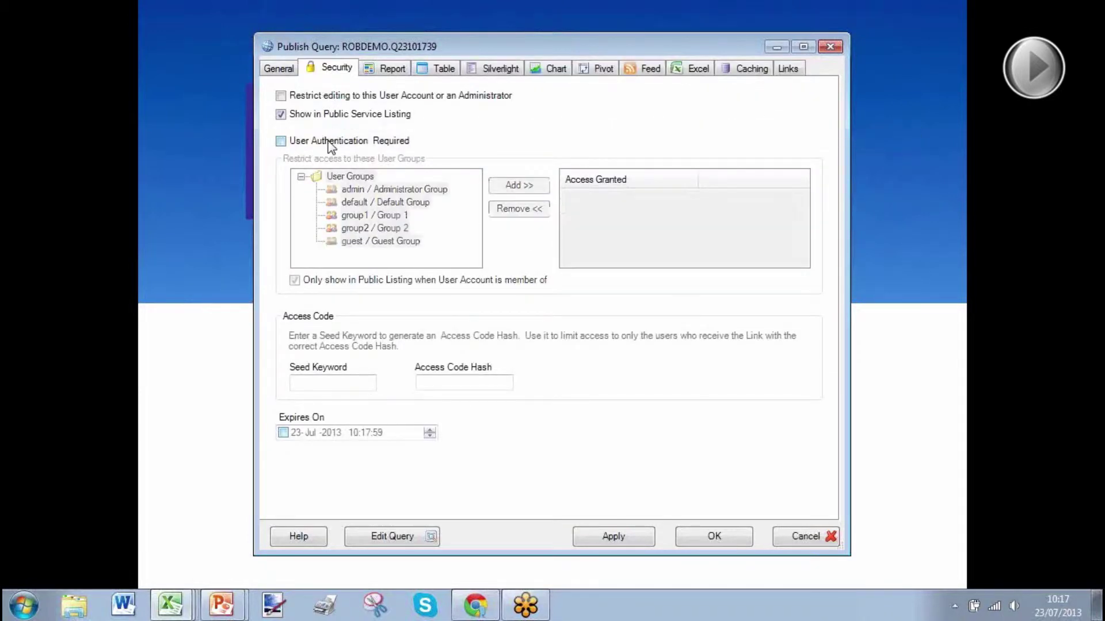
click(382, 69)
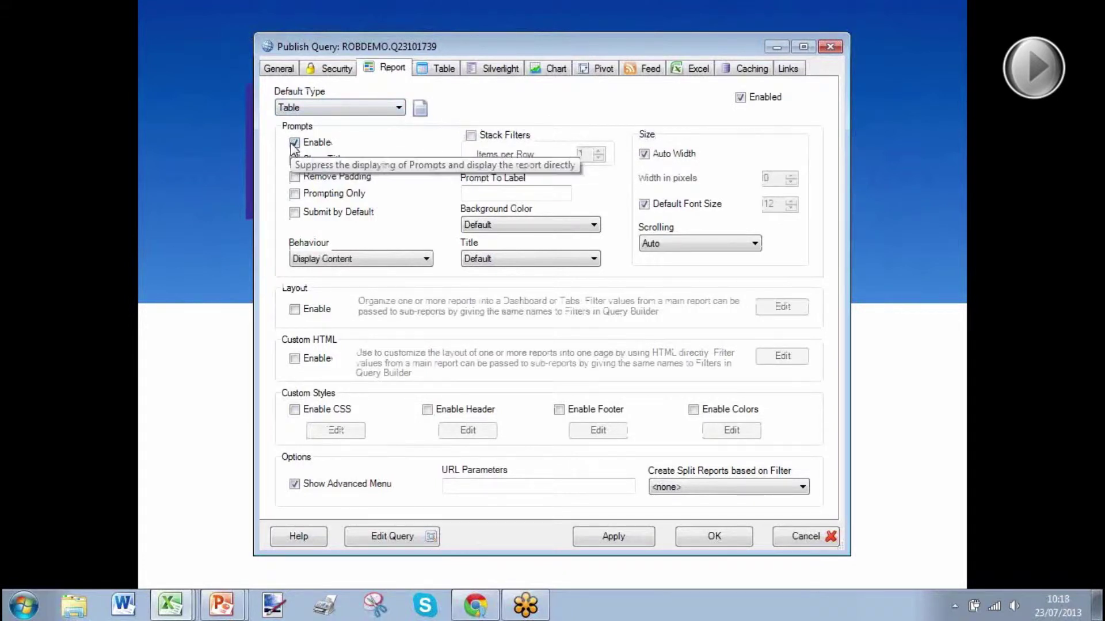
click(294, 144)
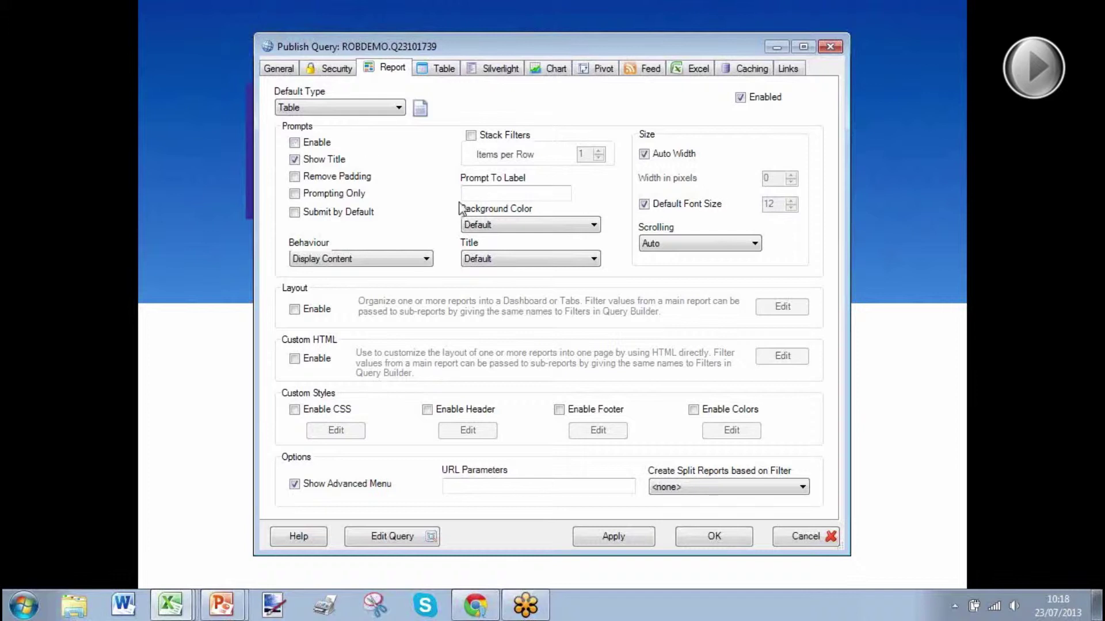
click(549, 70)
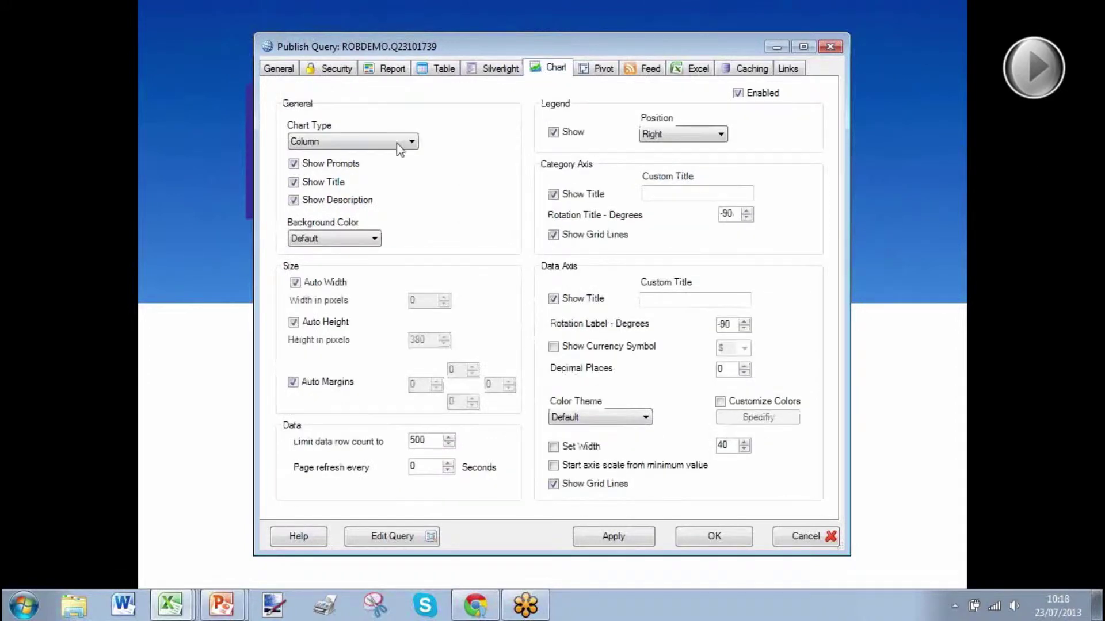
click(373, 142)
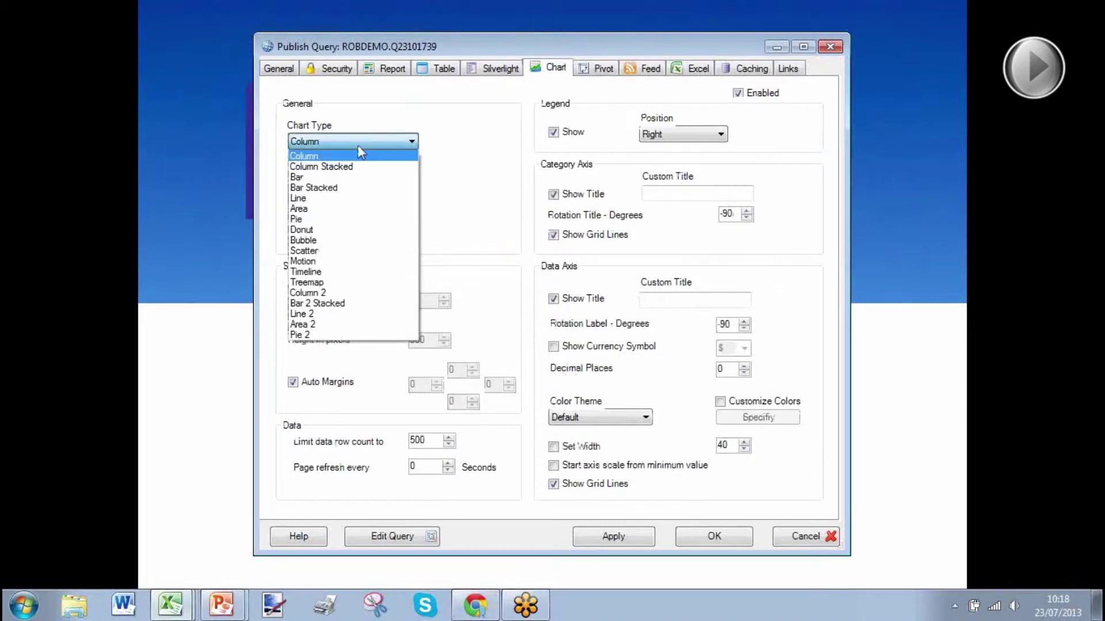
click(318, 229)
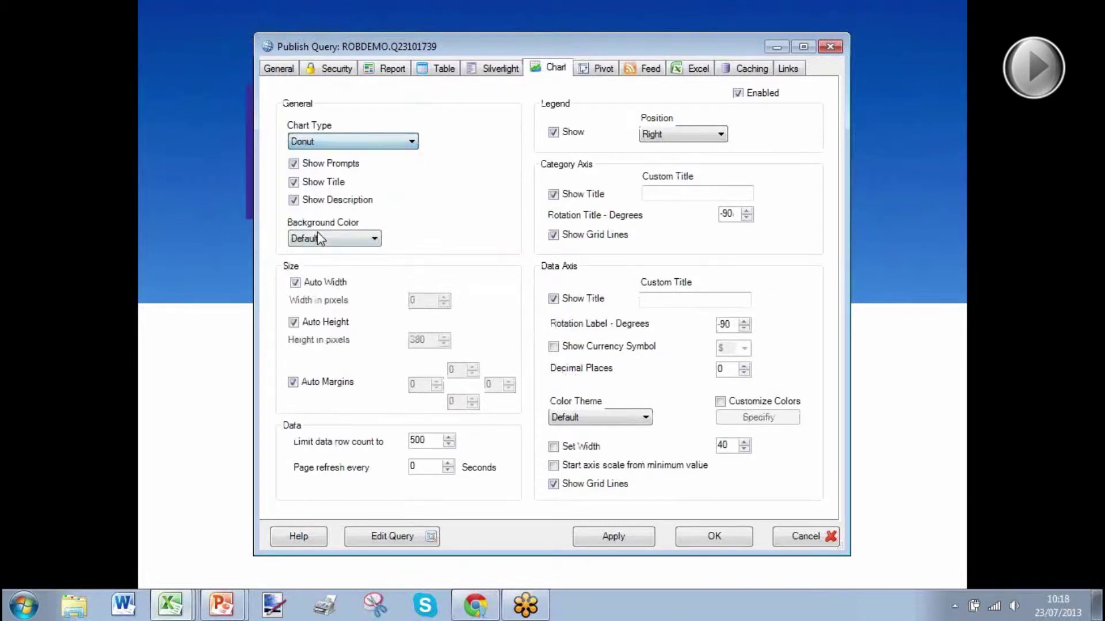
click(554, 134)
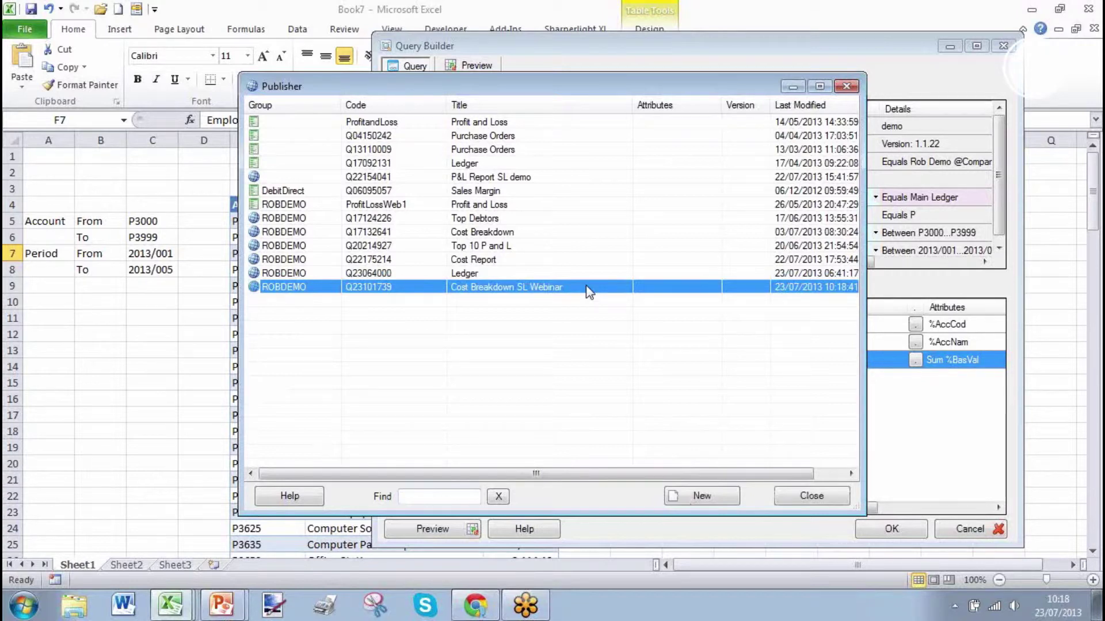
- Copy the Cost Breakdown SL Webinar report's web link and switch to Chrome
double_click(589, 291)
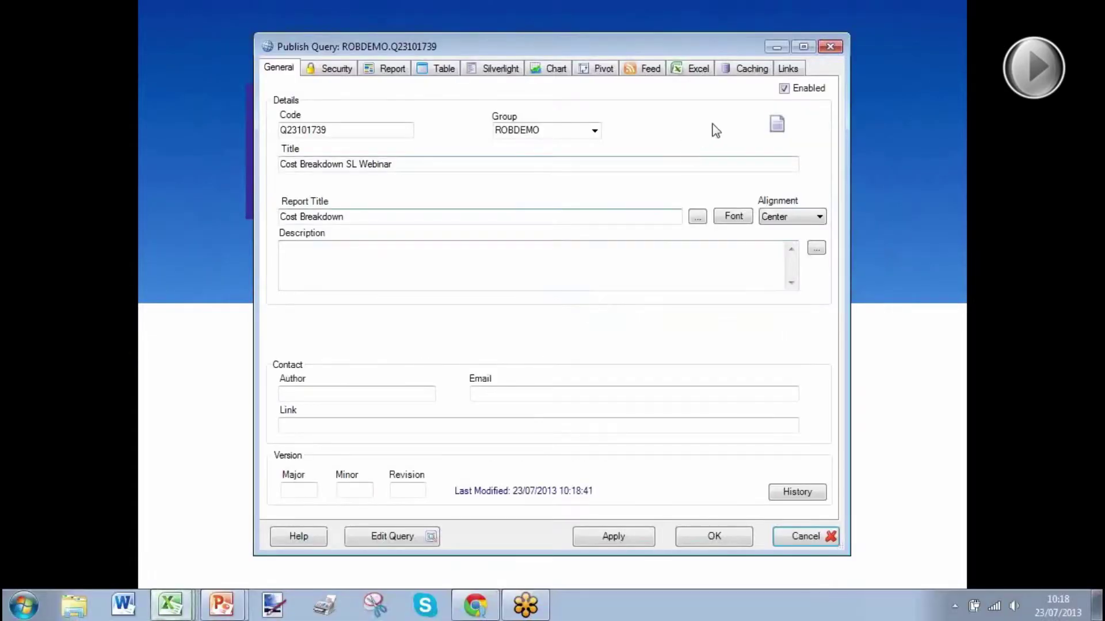
click(798, 68)
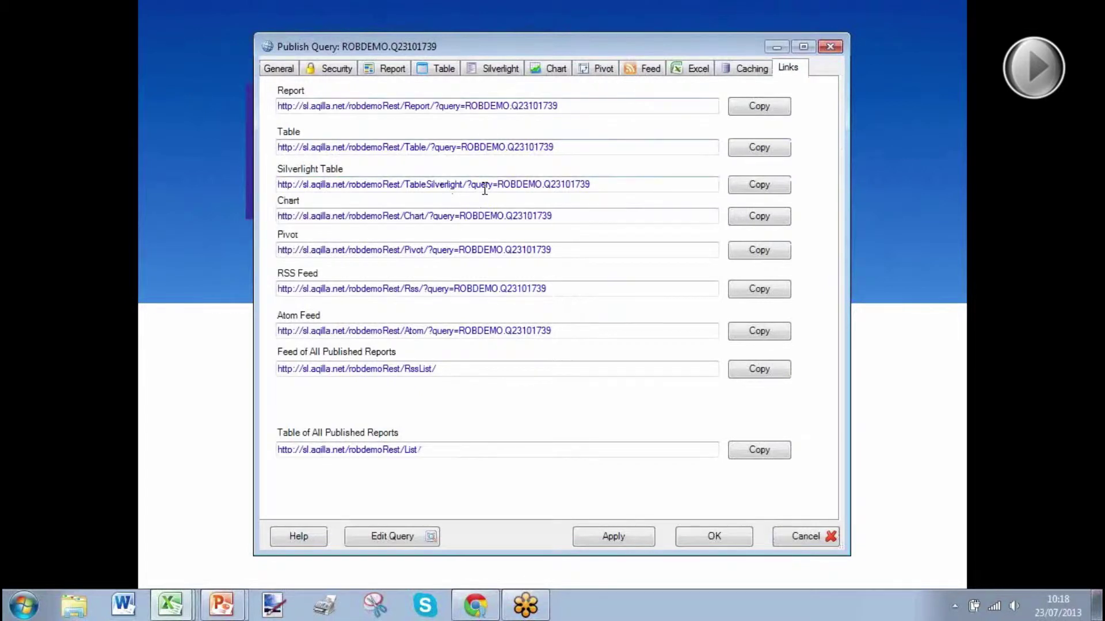
click(757, 109)
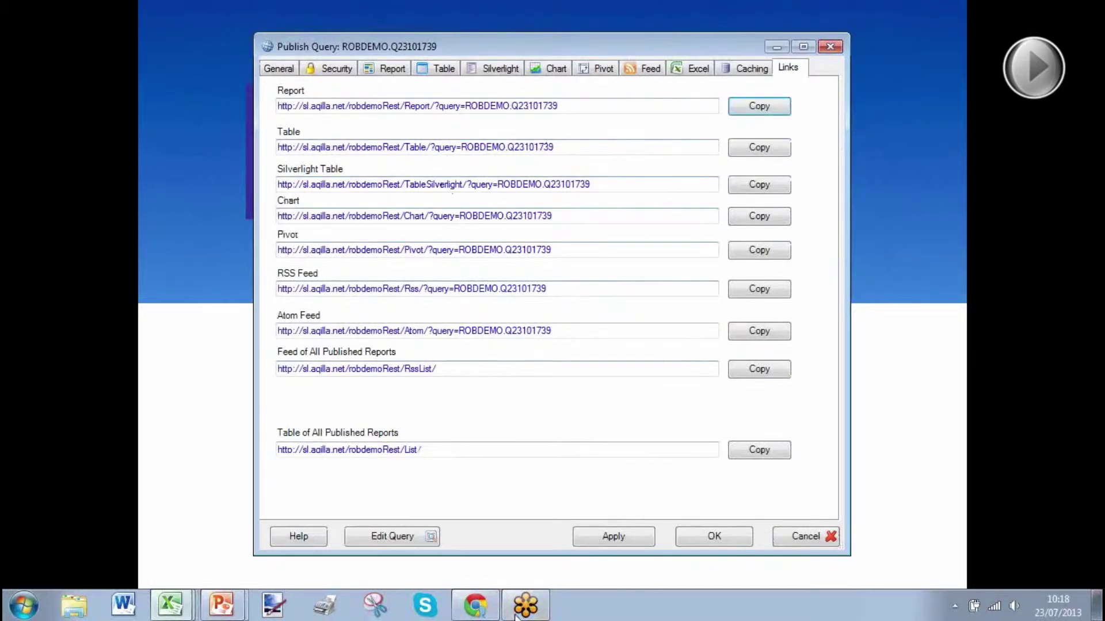
click(476, 605)
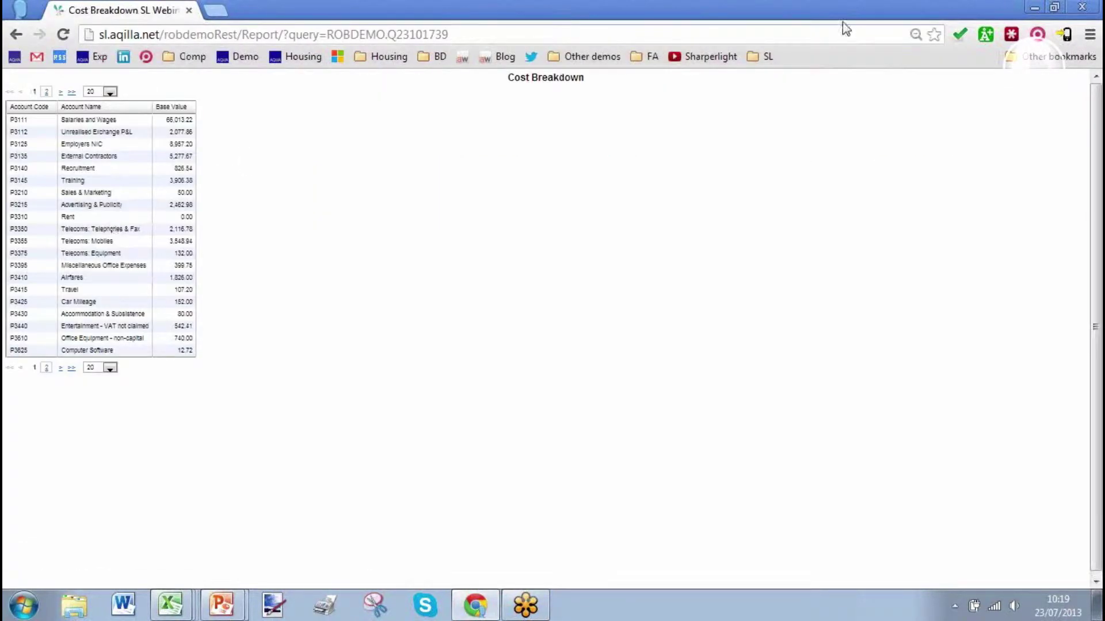
- Reset Chrome zoom to 100% and drill the Car Mileage row into its Transaction list
click(917, 37)
click(879, 83)
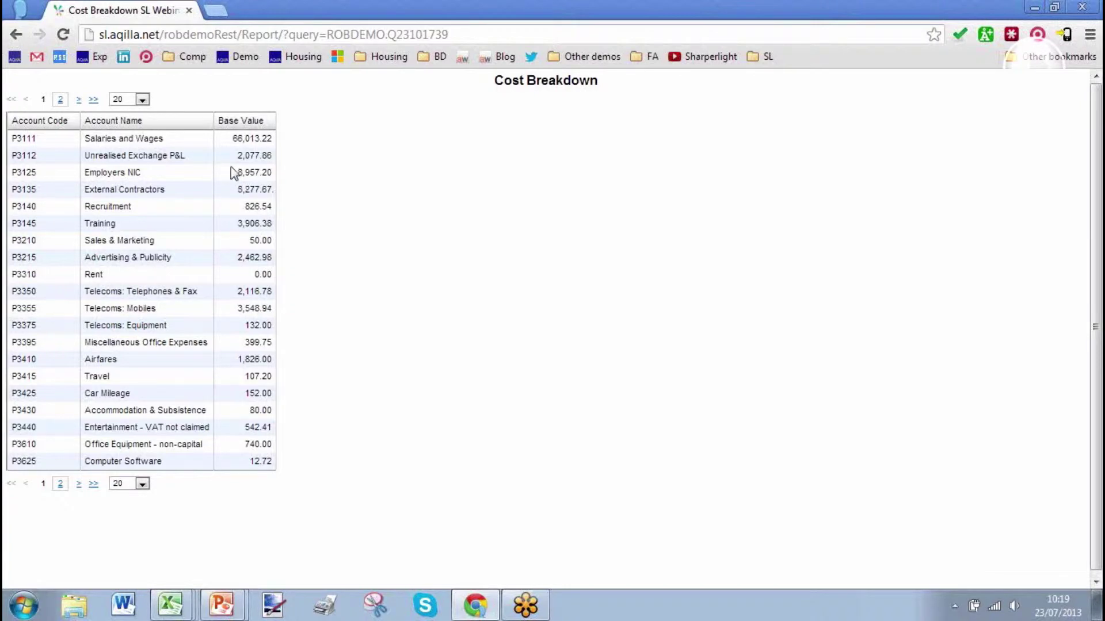
click(247, 393)
right_click(247, 394)
click(285, 400)
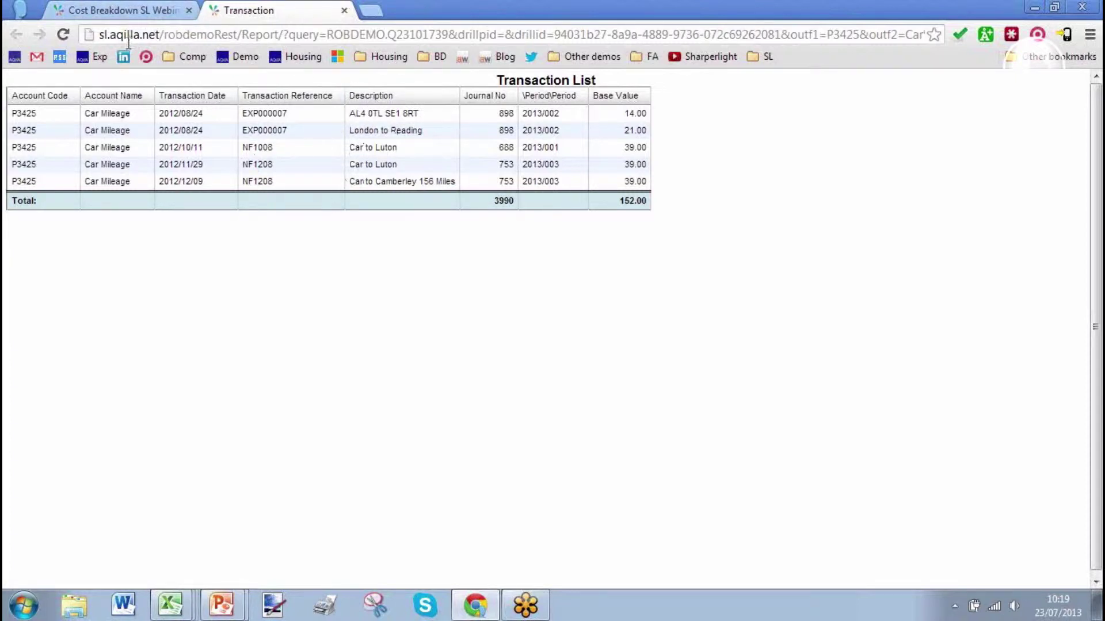
- Switch between the Cost Breakdown tab and the Transaction List tab
click(127, 10)
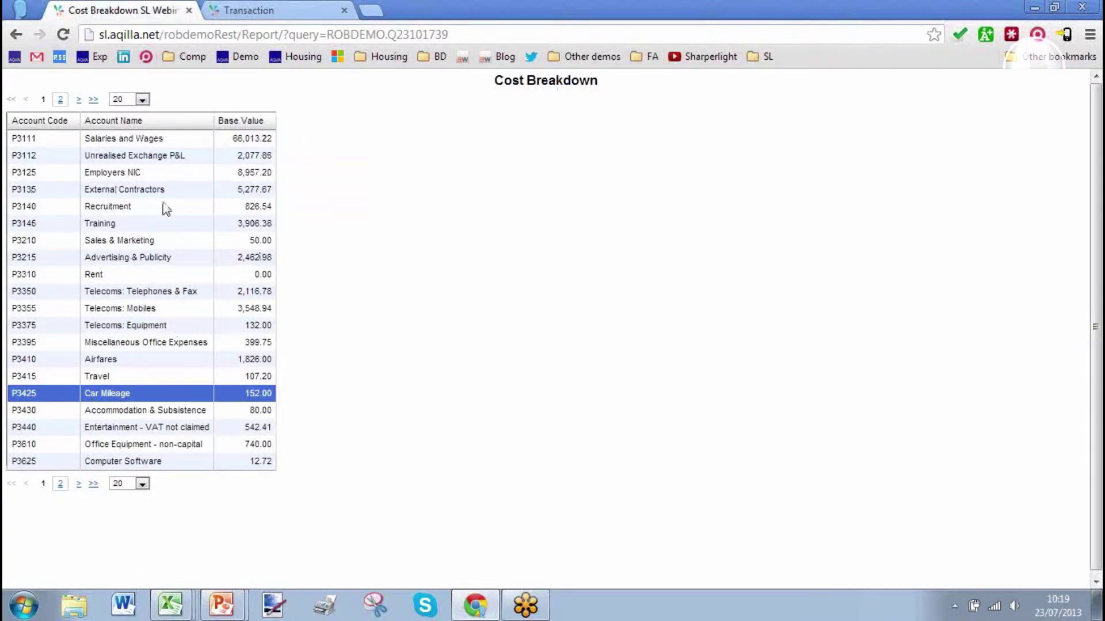
click(247, 11)
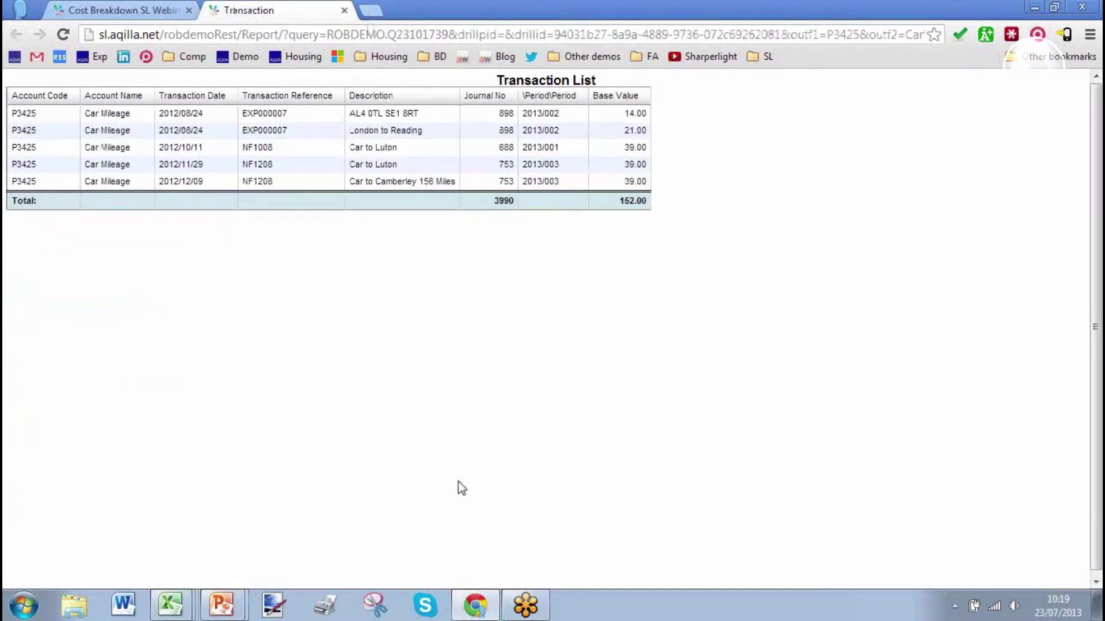
mouse_move(167, 604)
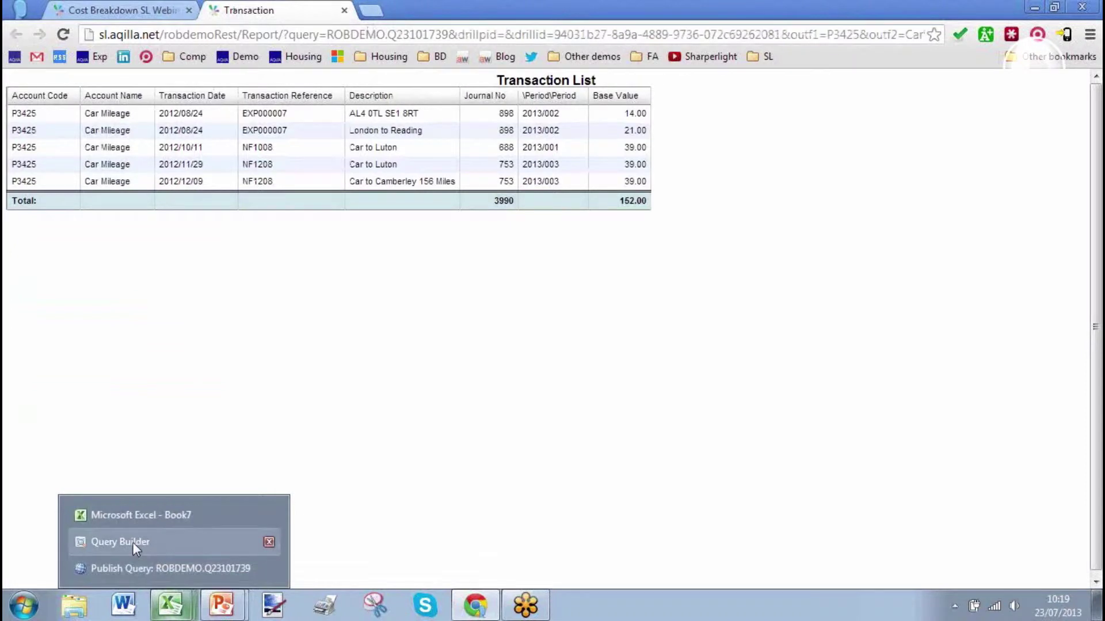
- Load the report's chart link in a new tab and drill the Car Mileage donut slice into its transactions
click(143, 568)
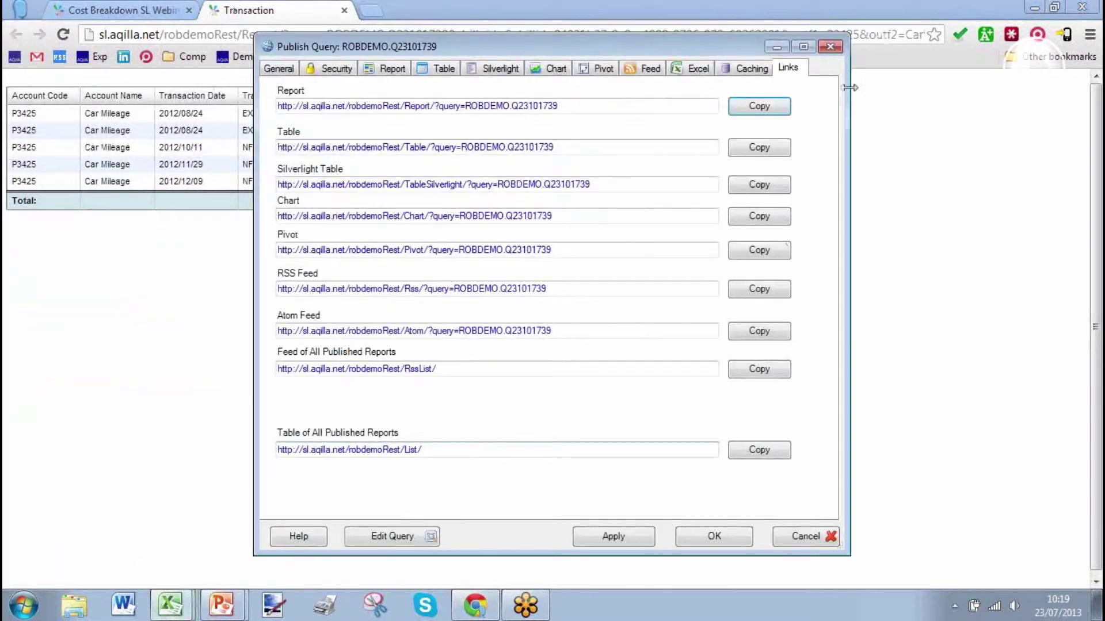
click(757, 222)
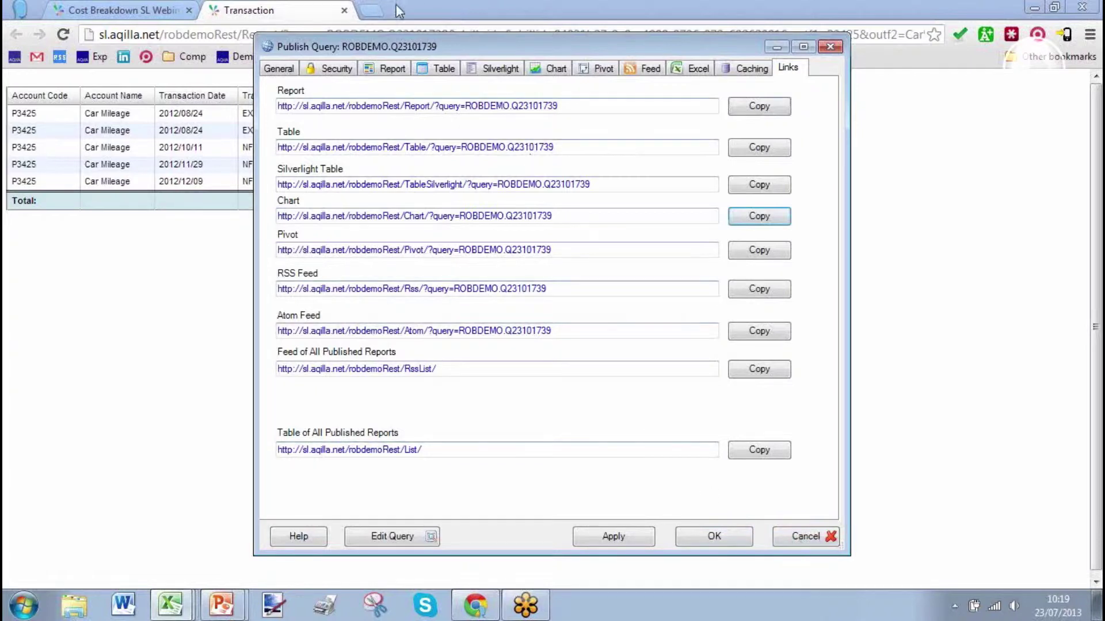
click(381, 12)
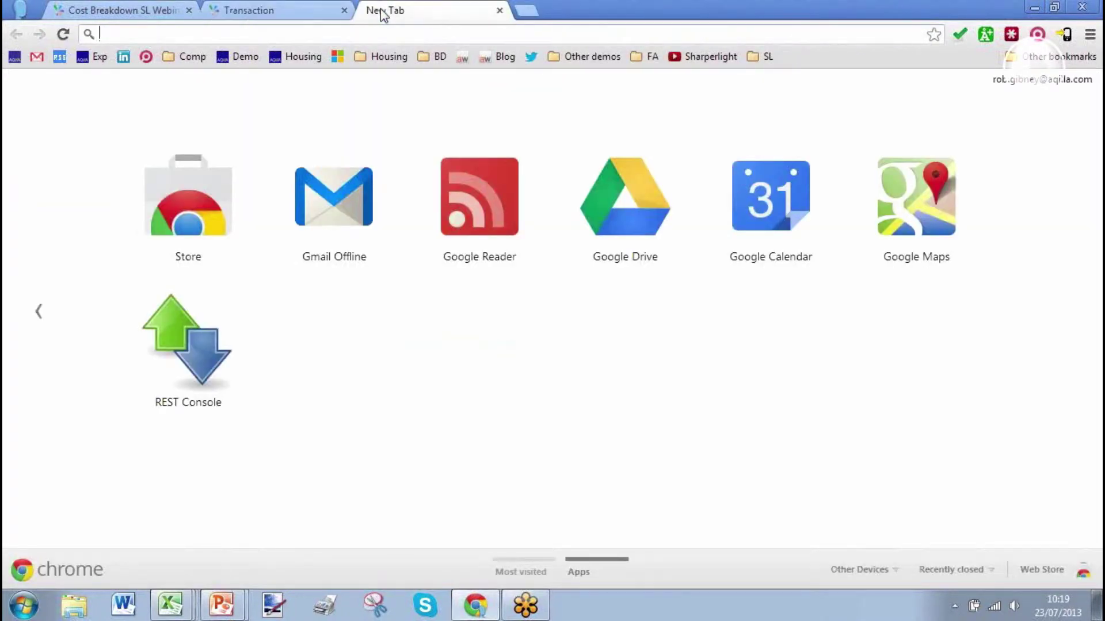
key(ctrl+v)
key(Return)
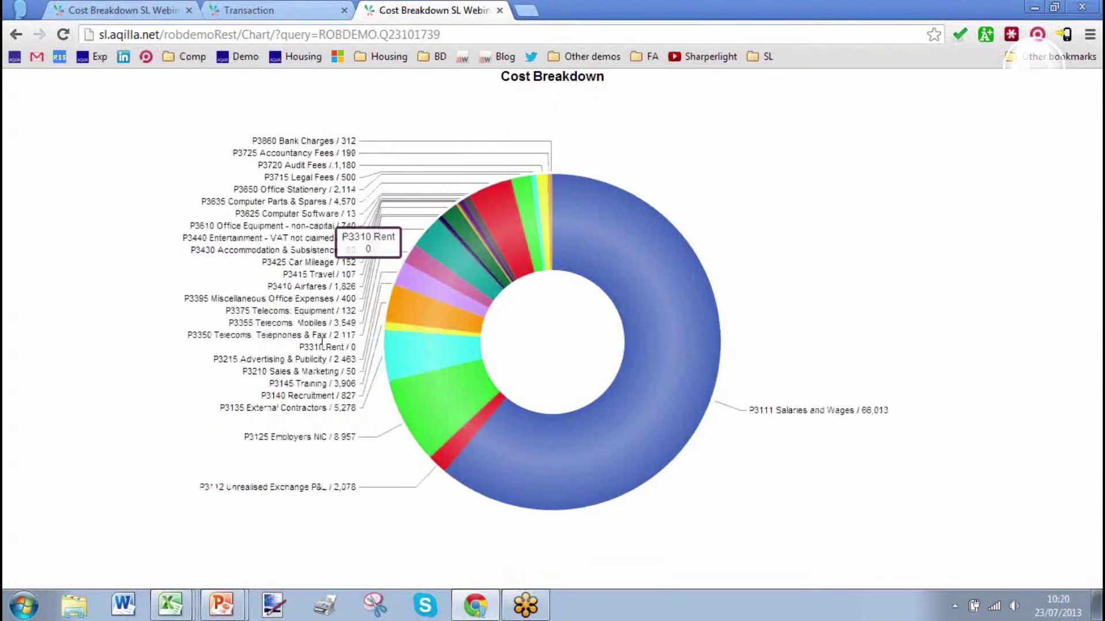
click(317, 263)
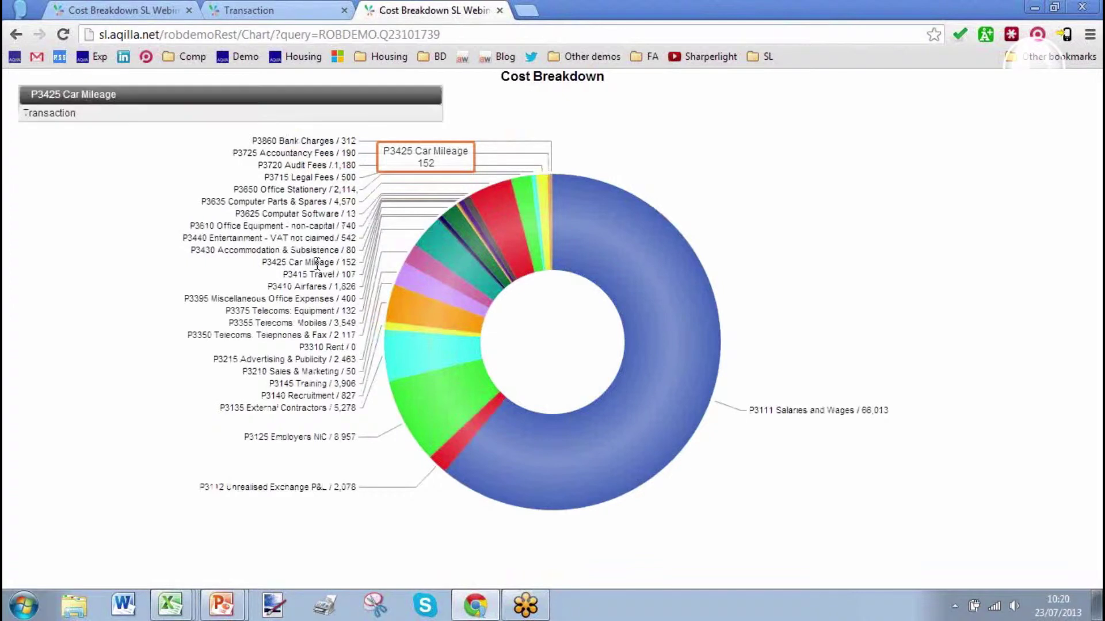
click(35, 118)
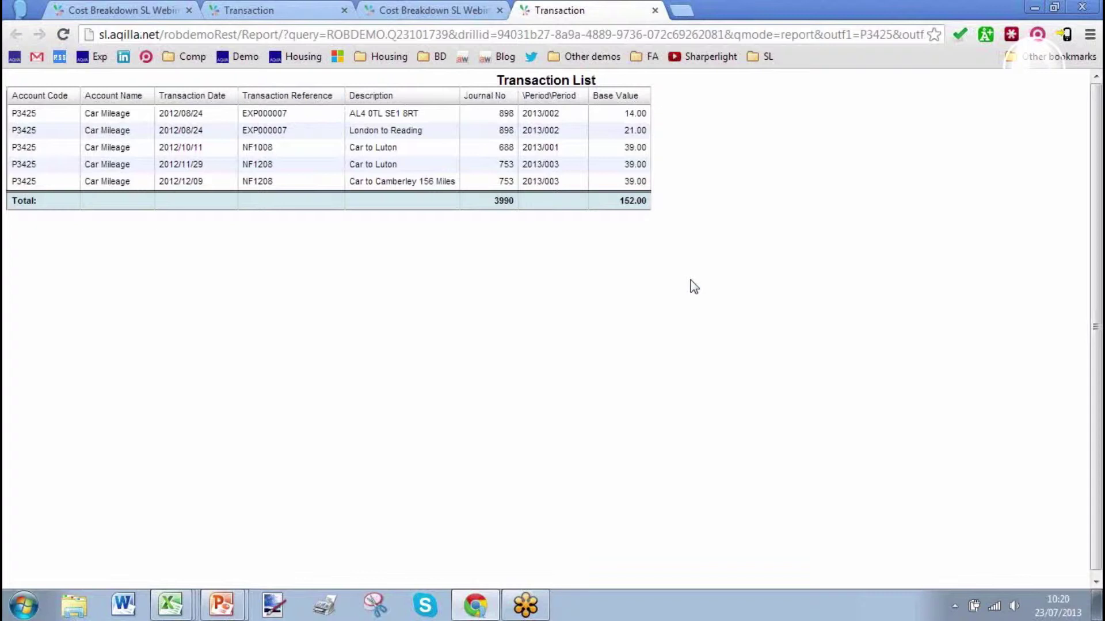
- From the Cost Breakdown table, chart base value by account code as a line chart
click(144, 17)
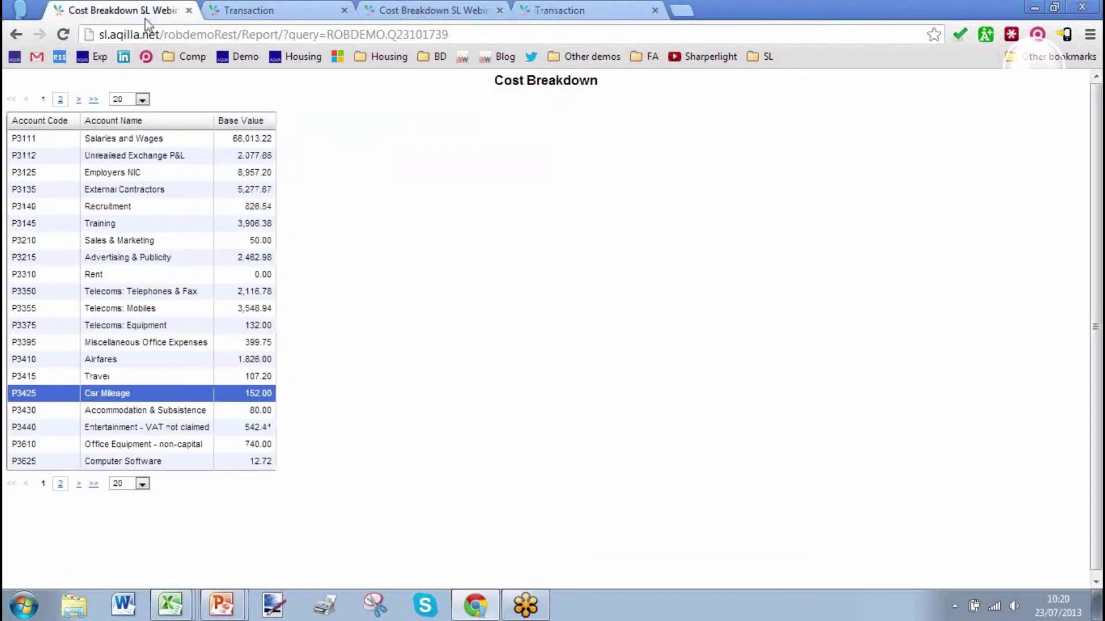
click(188, 192)
right_click(188, 192)
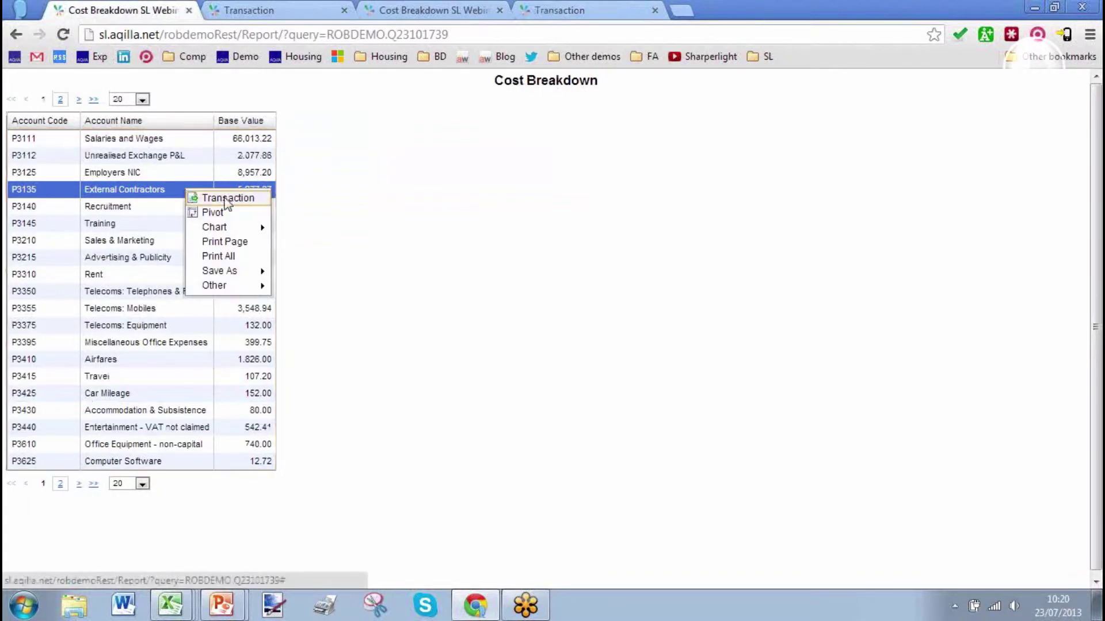
mouse_move(242, 228)
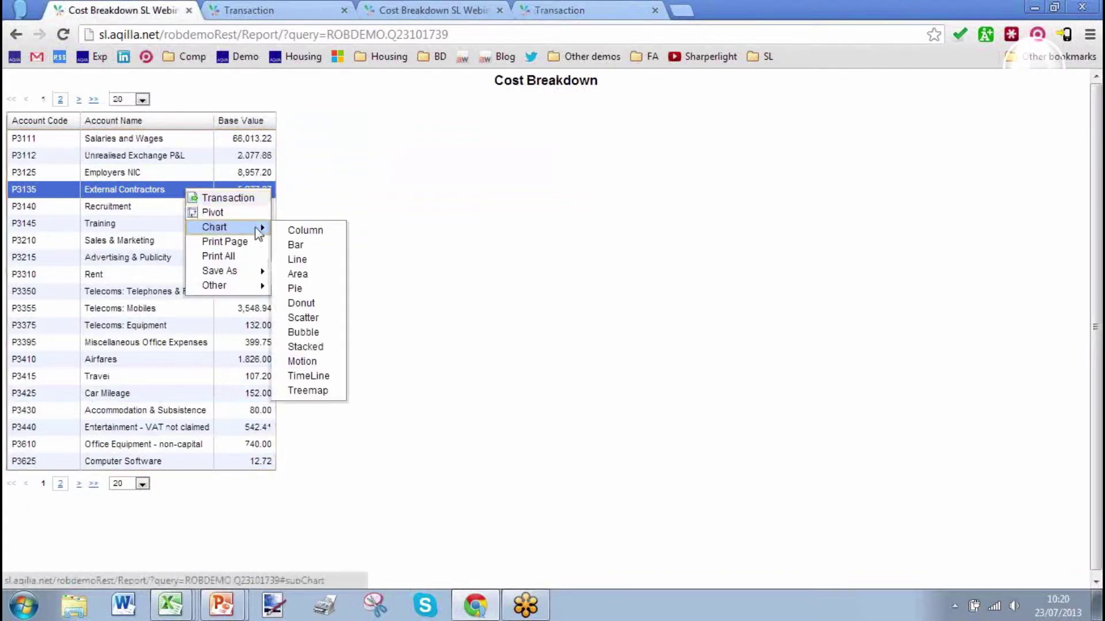
click(297, 259)
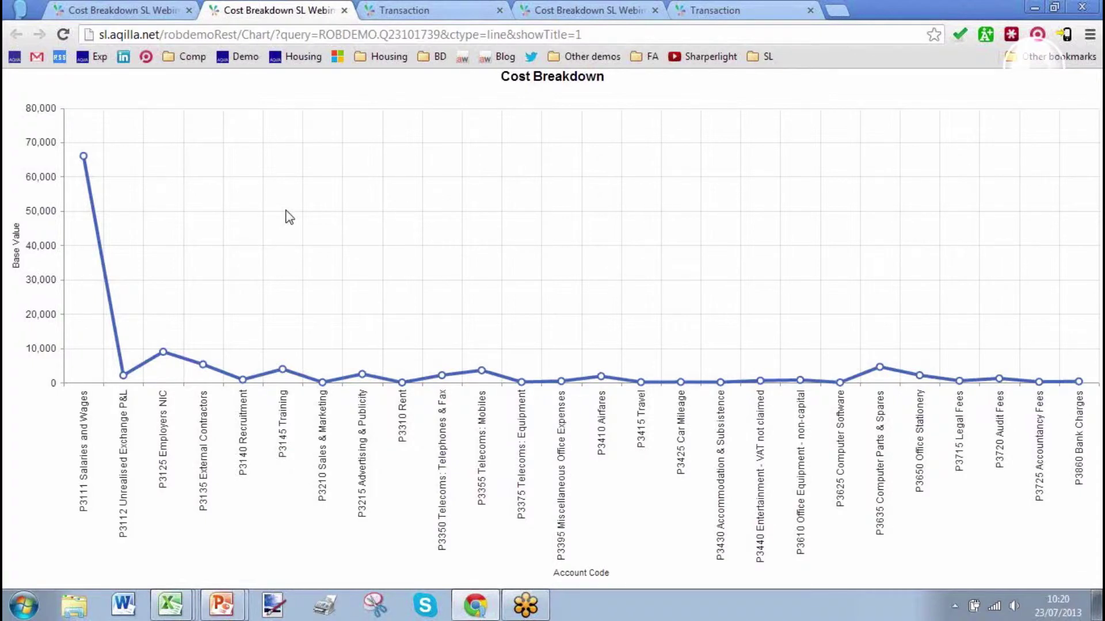
- Close the Publish Query and Publisher windows and confirm the query in Query Builder
mouse_move(171, 604)
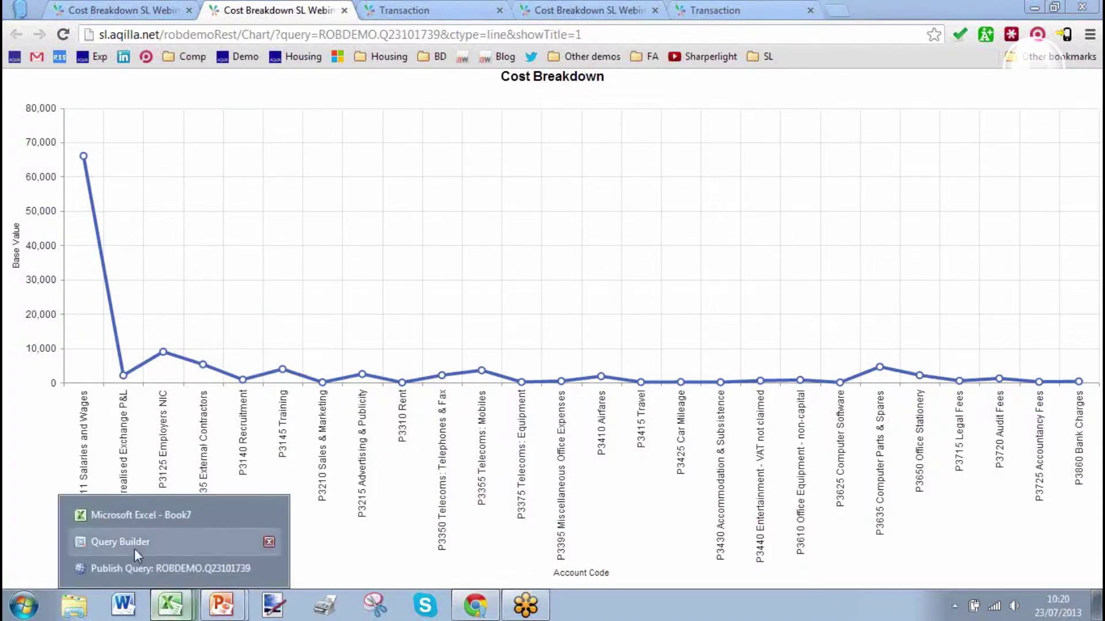
click(127, 516)
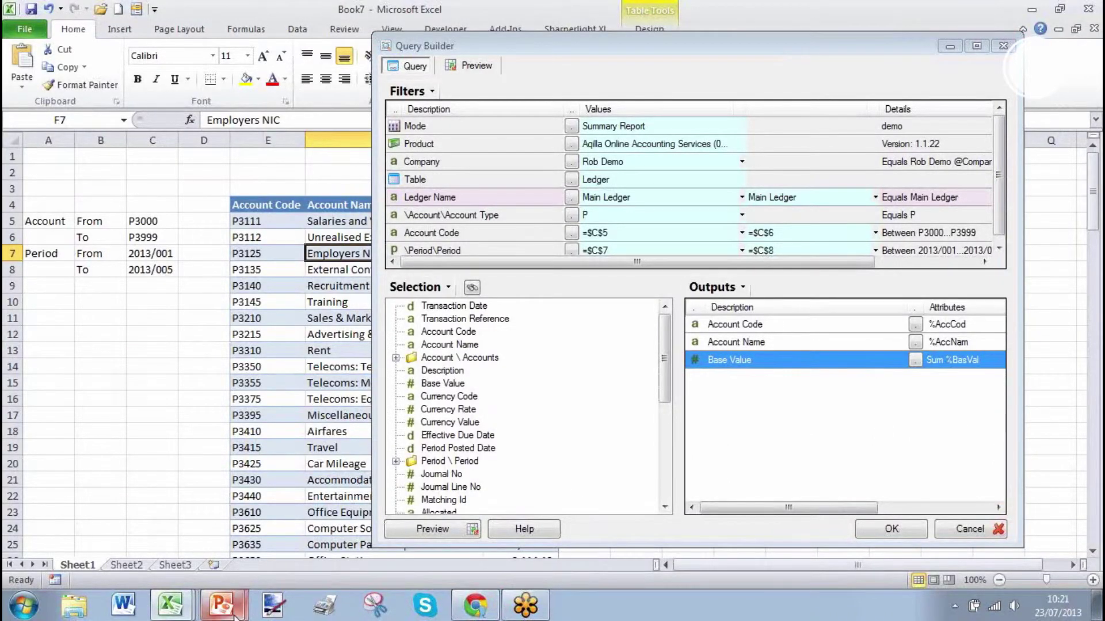
mouse_move(171, 604)
click(172, 568)
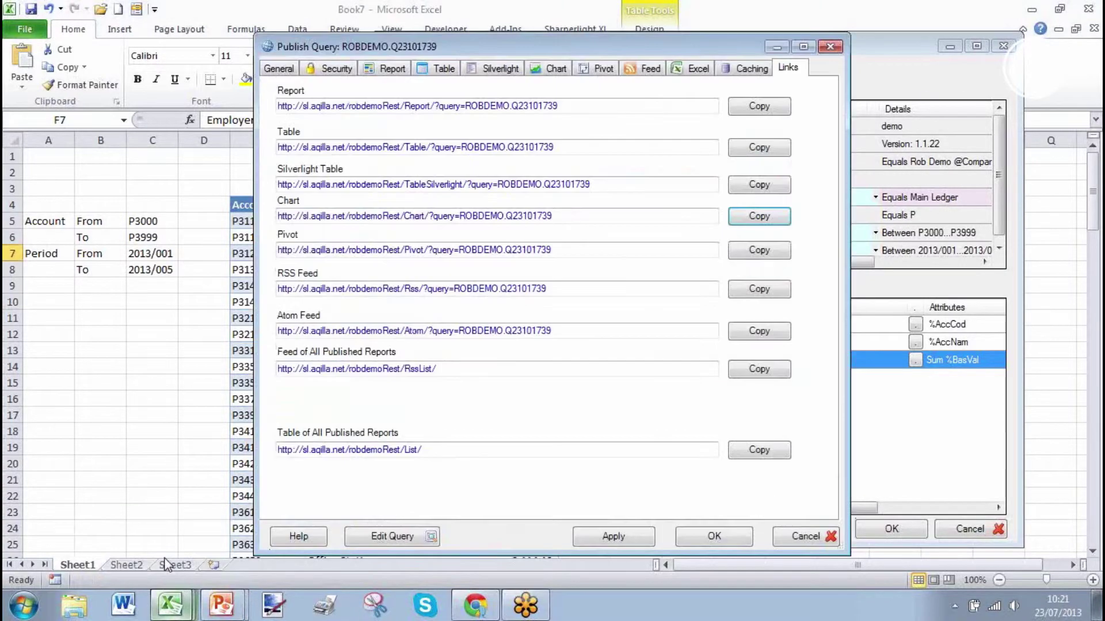
click(693, 536)
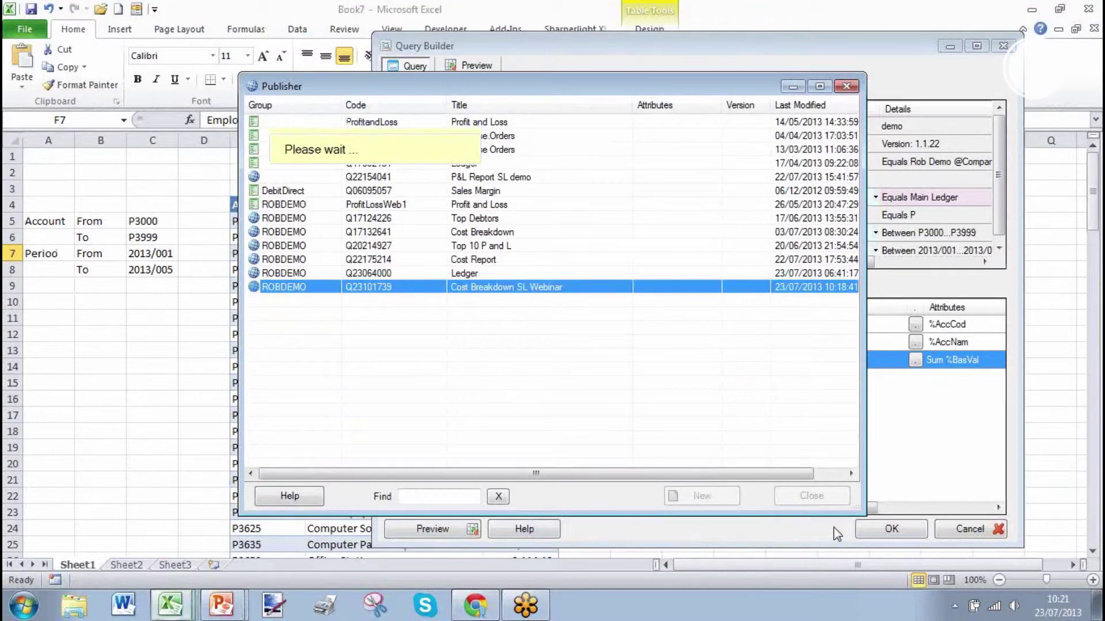
click(789, 498)
click(891, 529)
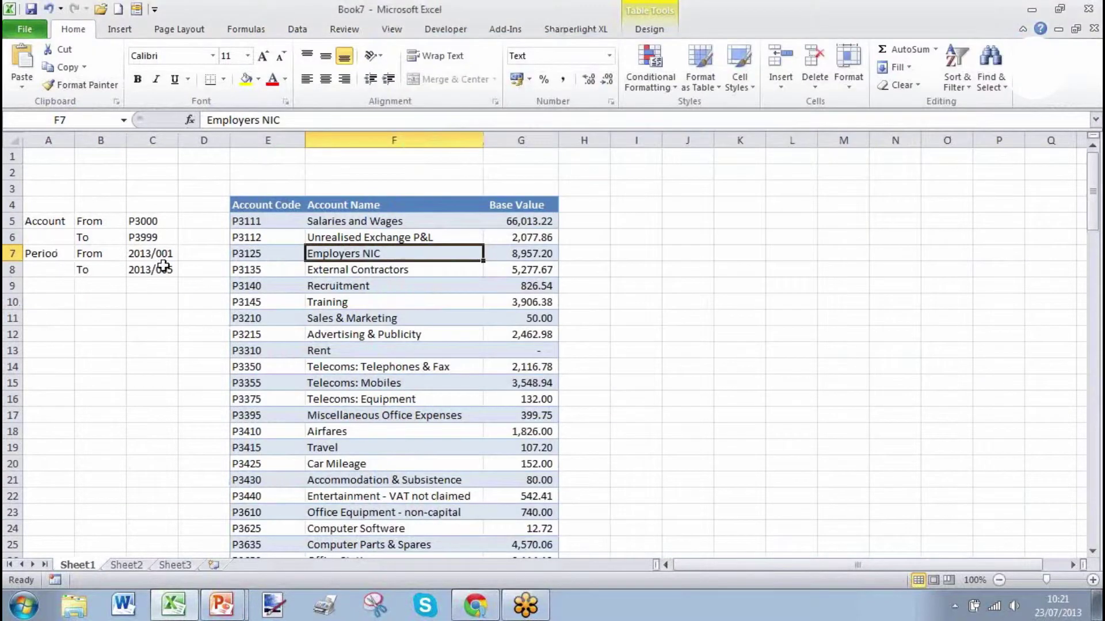
- Open the recent Colourful Profit and Loss workbook and view its Profit and Loss and Narrative sheets
click(25, 30)
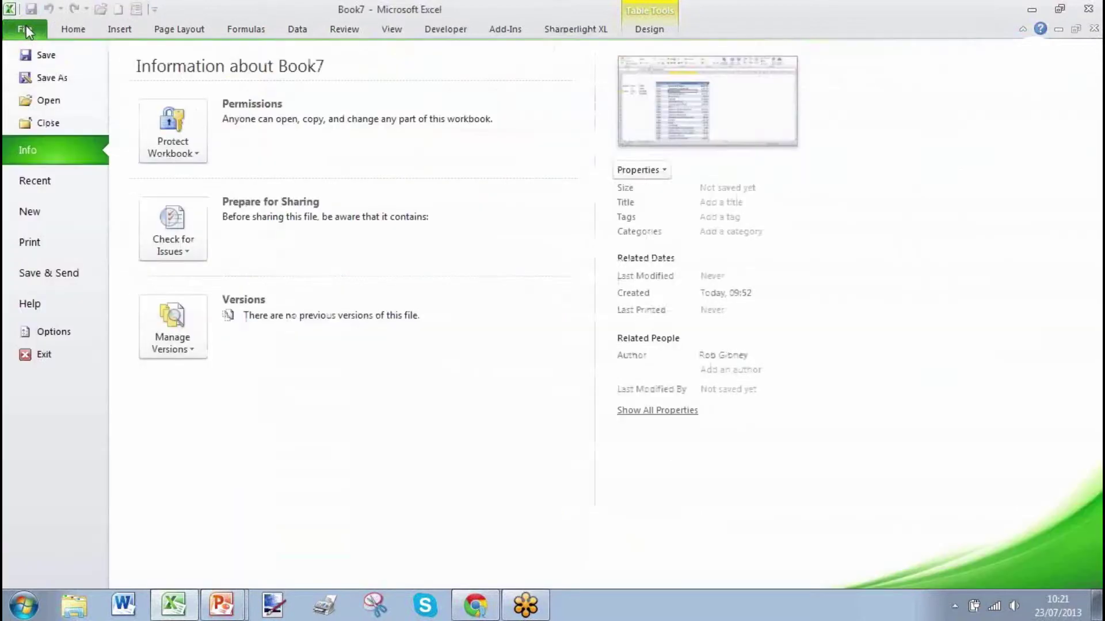
click(44, 181)
click(237, 99)
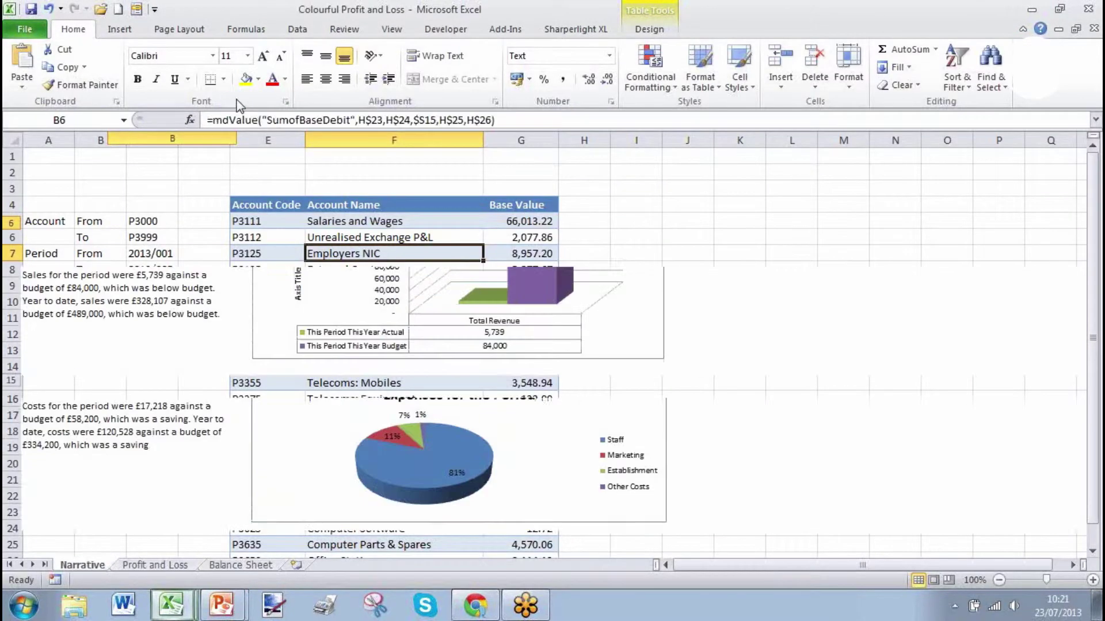
click(172, 566)
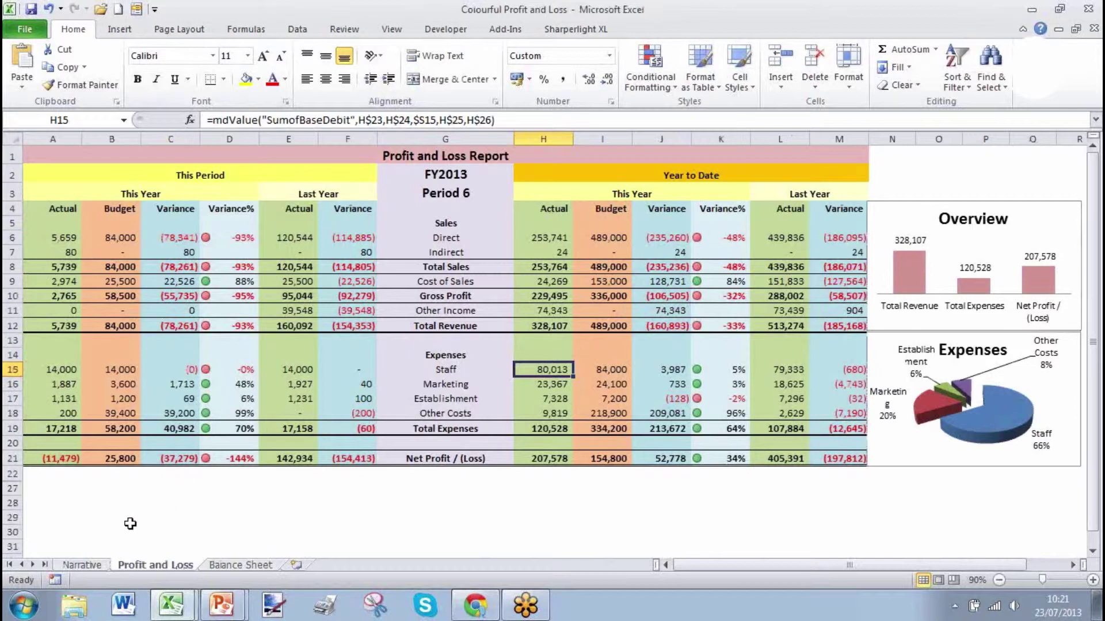
click(82, 565)
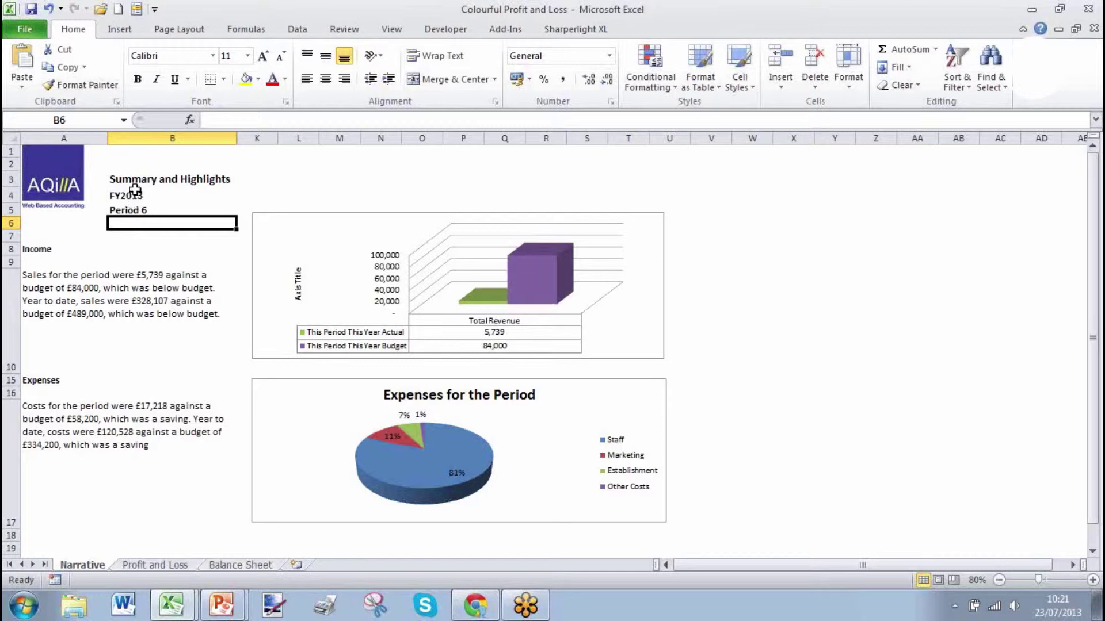
- Change the Narrative period cell B5 from 6 to 4, then check Profit and Loss Total Revenue of 26,706
click(134, 210)
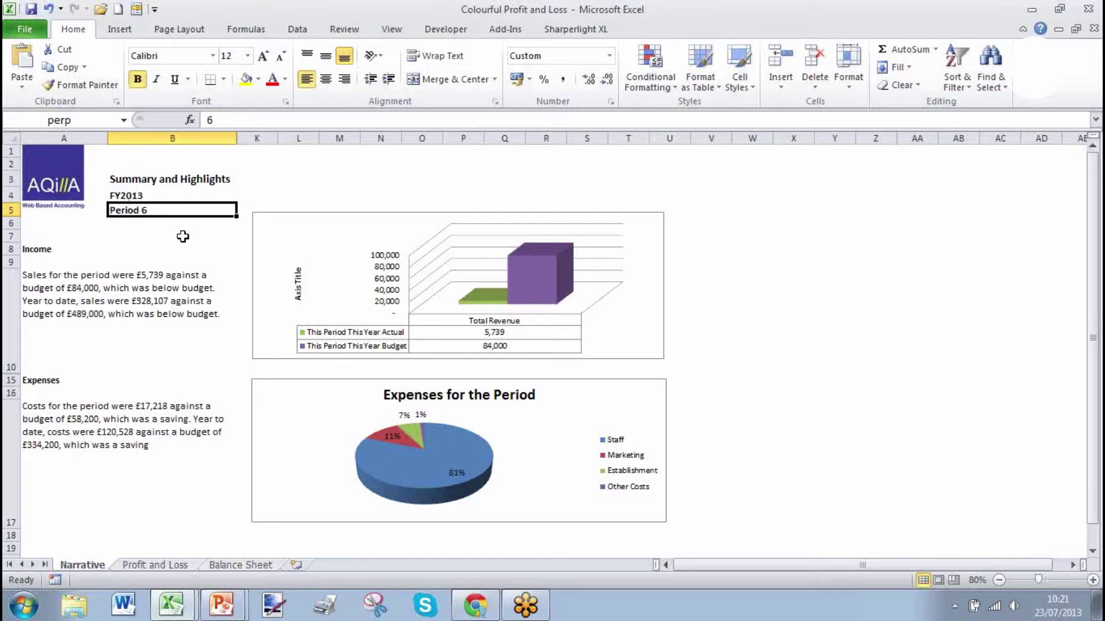
text(4)
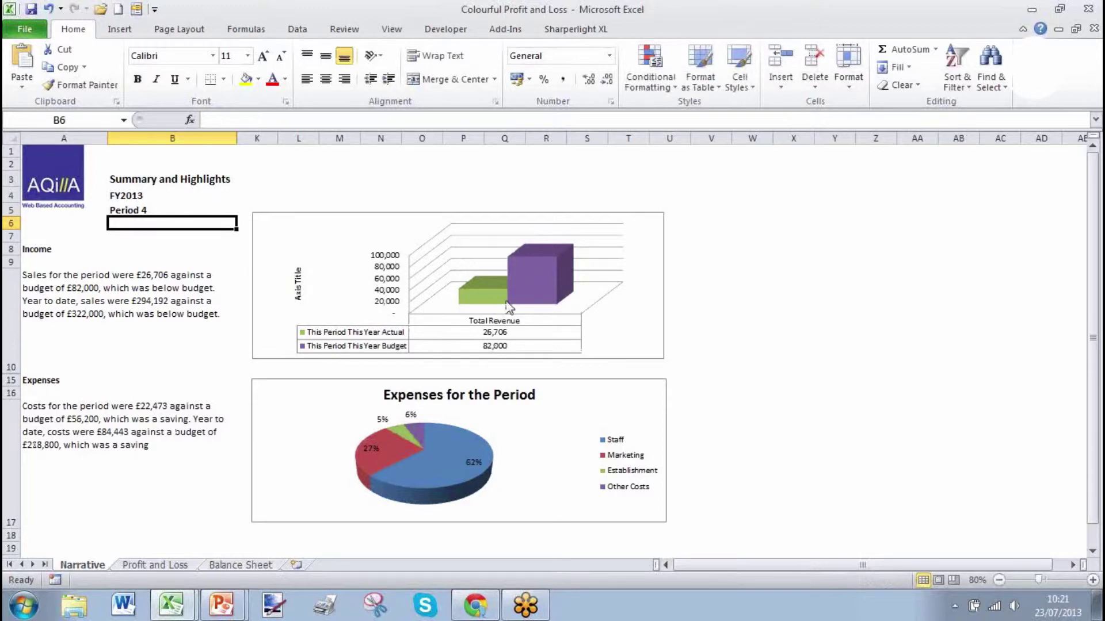
click(154, 565)
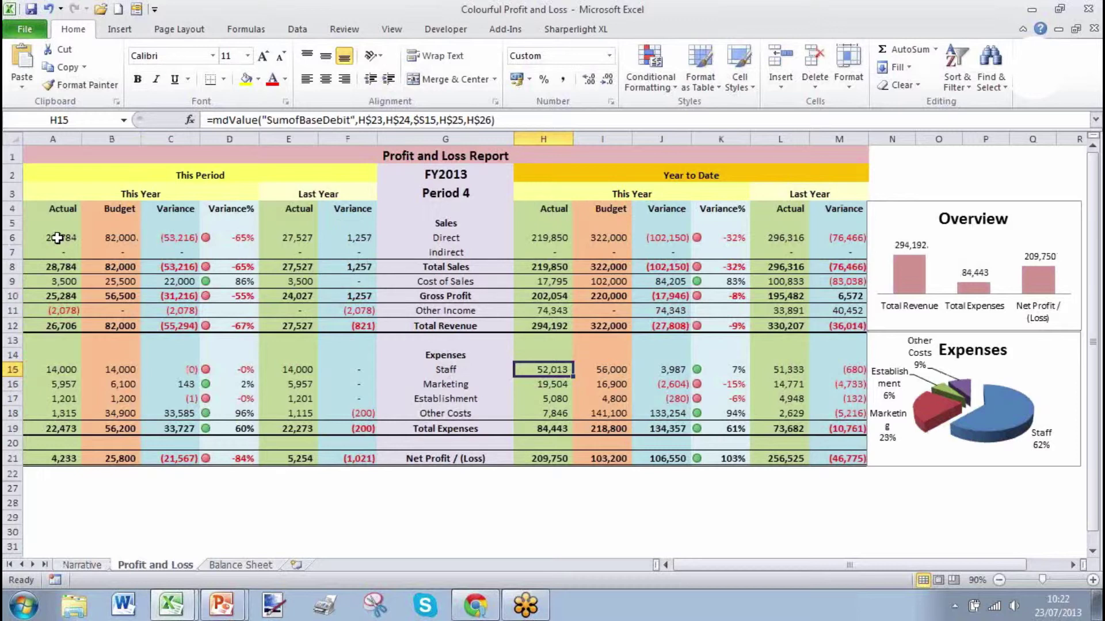
- Inspect the C6 and D6 variance formulas, then hide rows 22 to 27
click(179, 241)
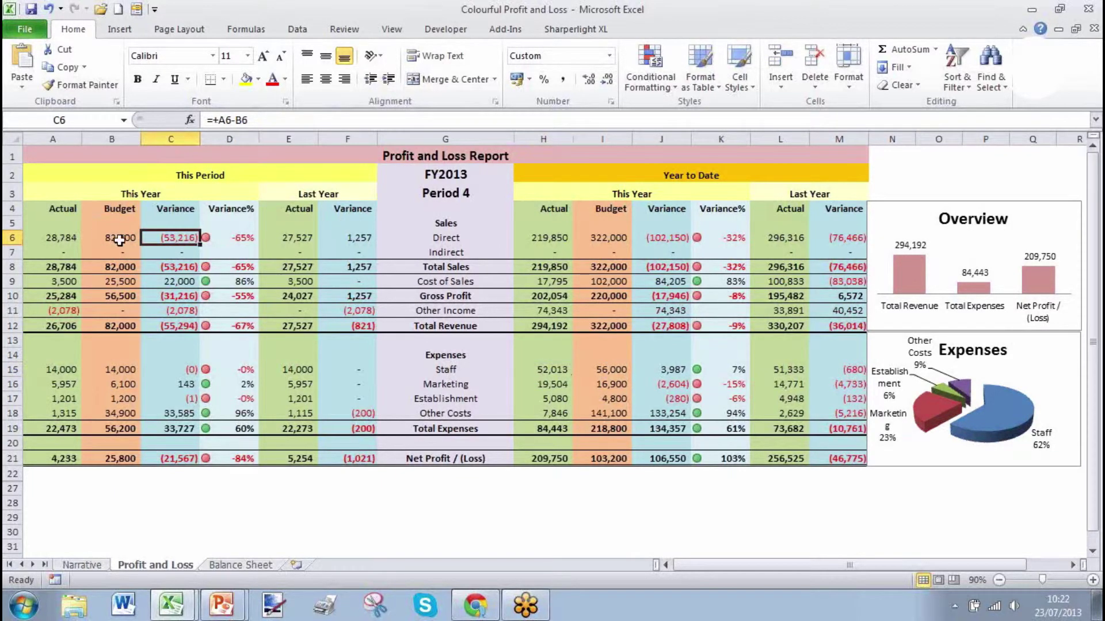
click(246, 238)
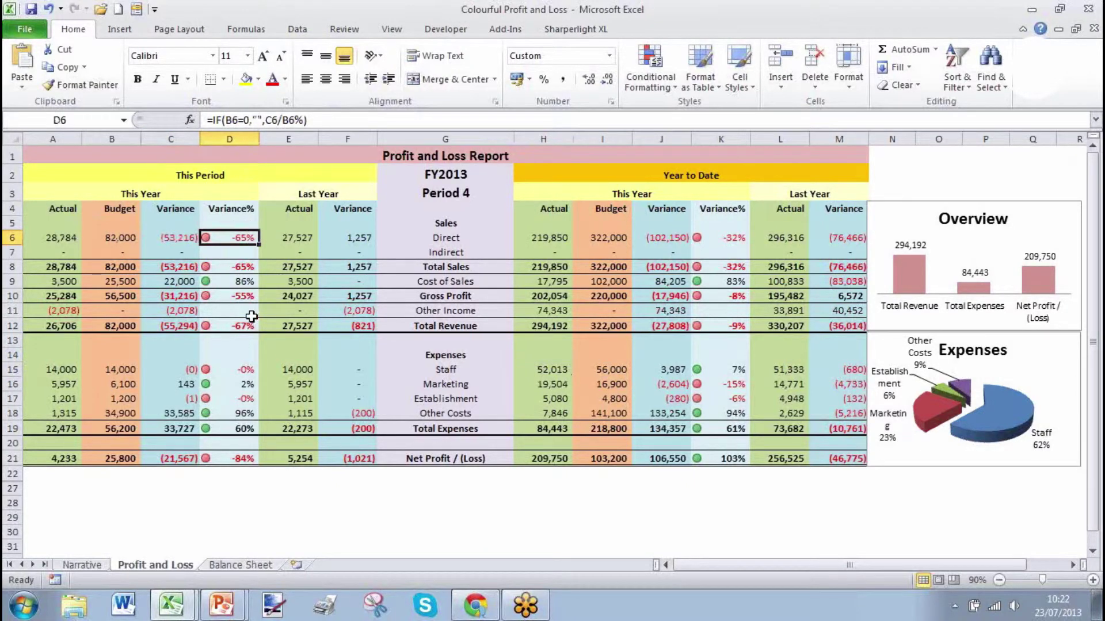
drag(4, 474, 7, 488)
right_click(10, 489)
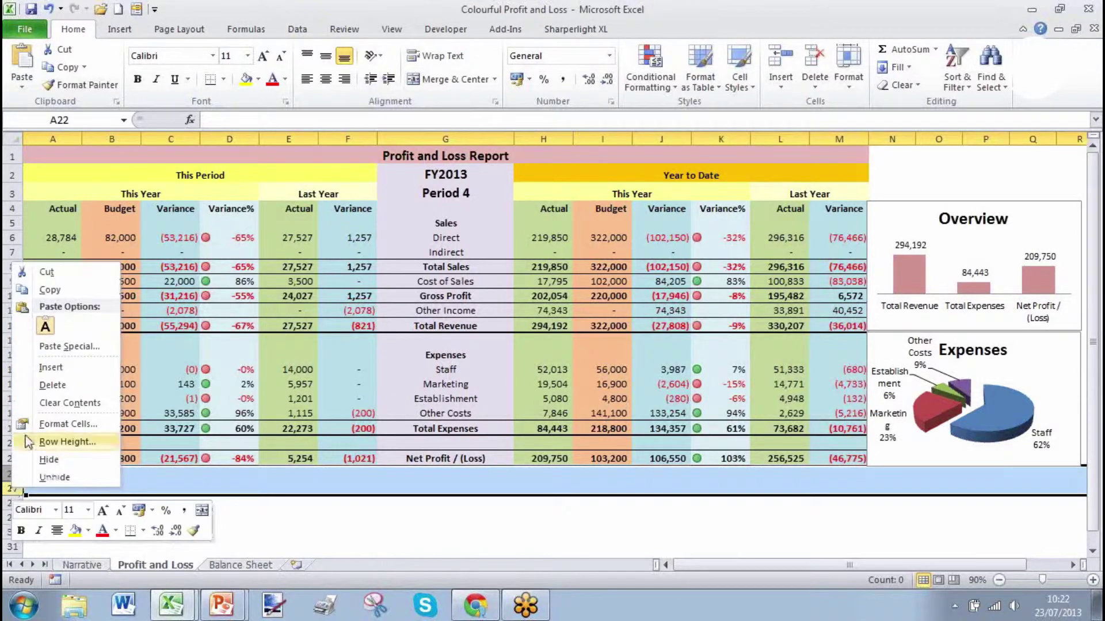
click(47, 459)
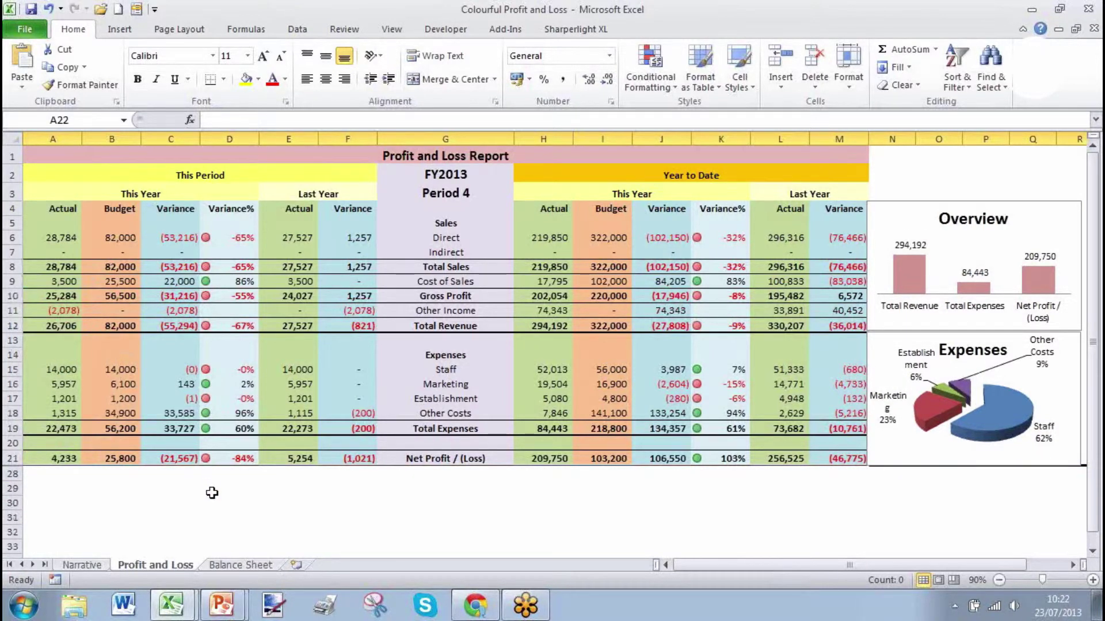
- Unhide the parameter rows and confirm A23 holds =+Narrative!B1
drag(12, 459, 13, 473)
right_click(13, 480)
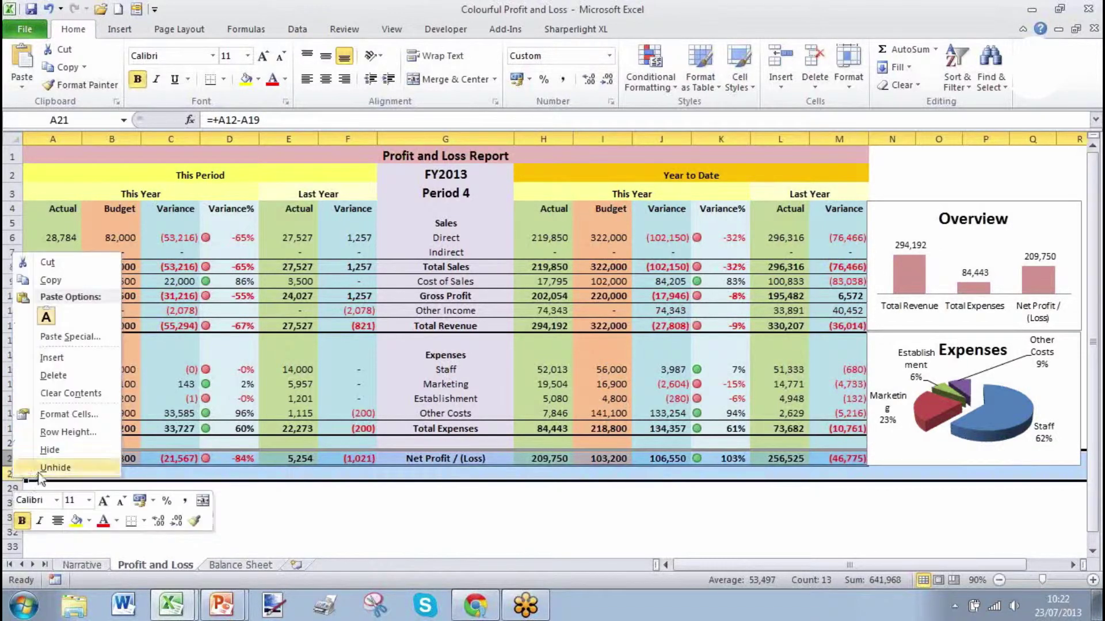
click(37, 469)
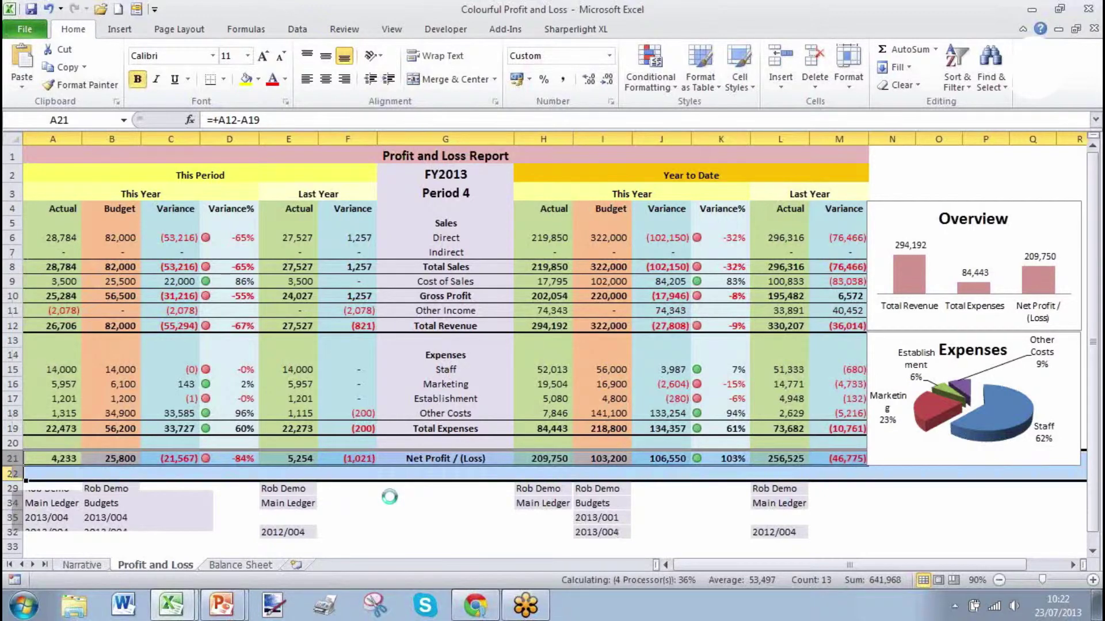
click(371, 501)
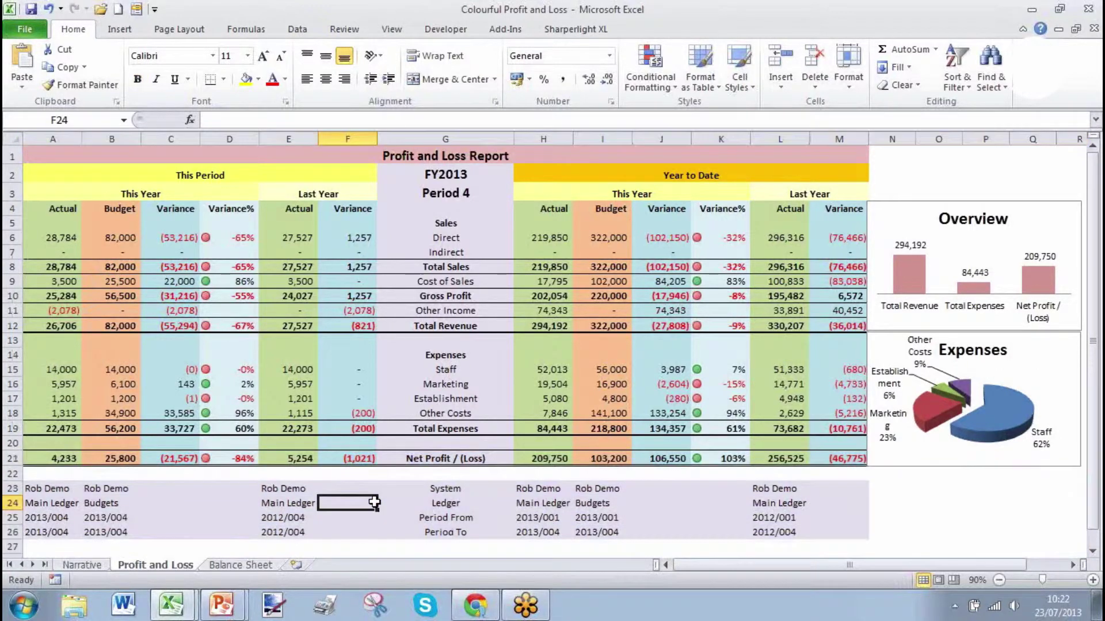
click(45, 489)
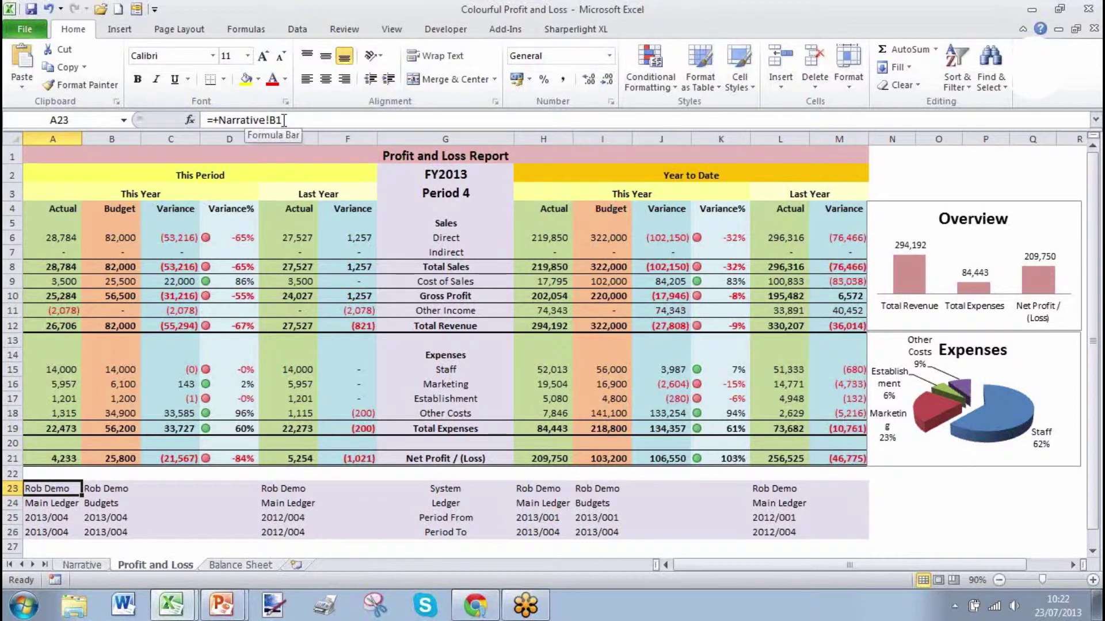
click(86, 559)
click(148, 151)
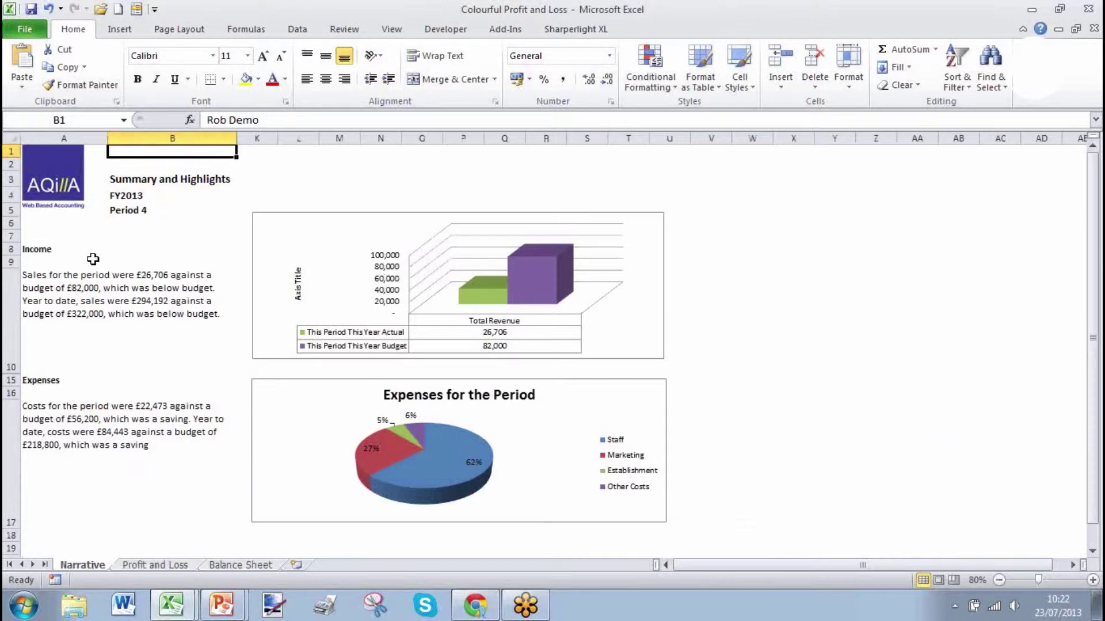
click(175, 568)
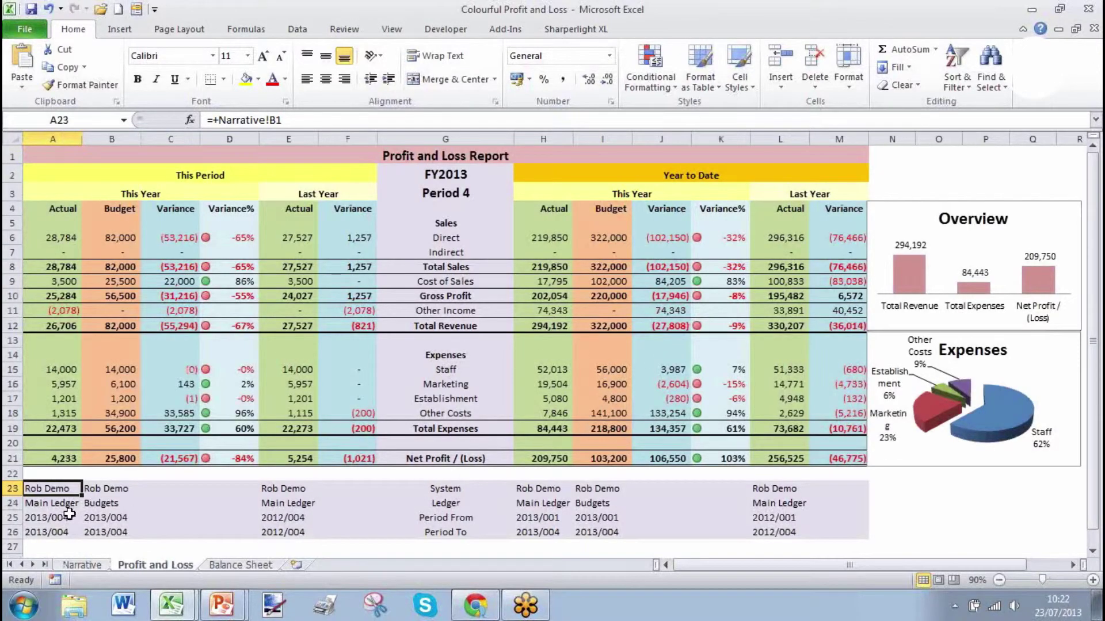
click(67, 517)
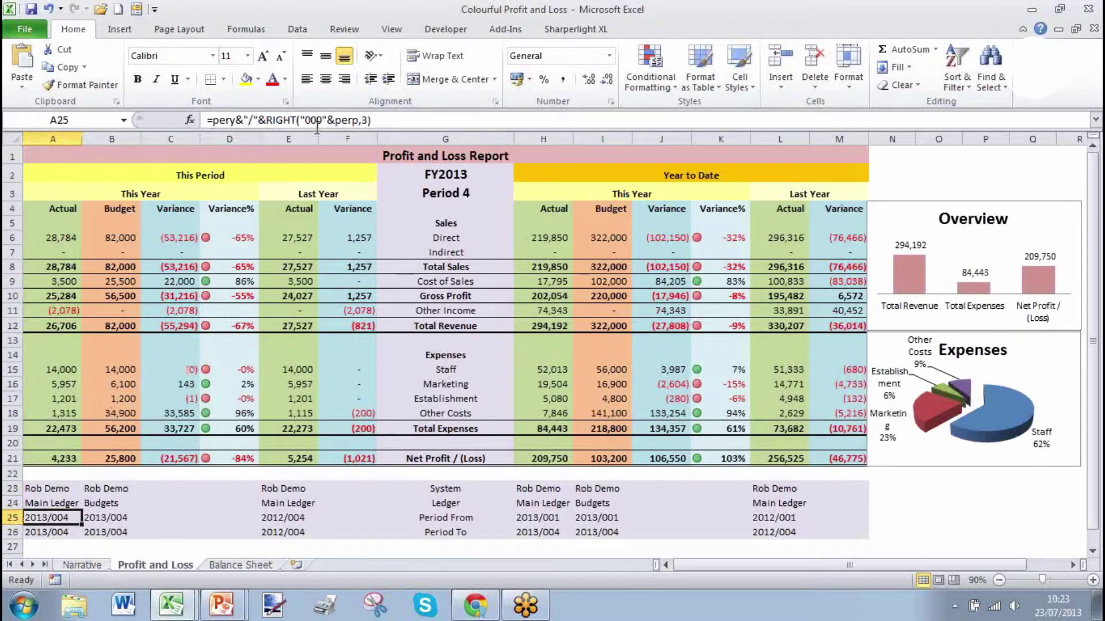
click(71, 562)
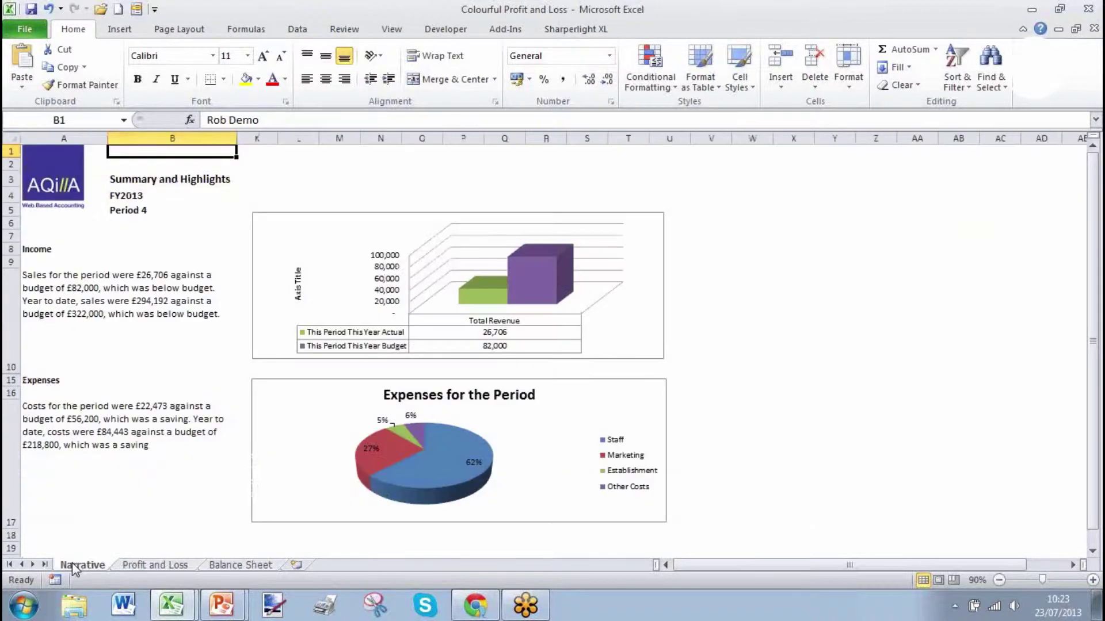
click(133, 197)
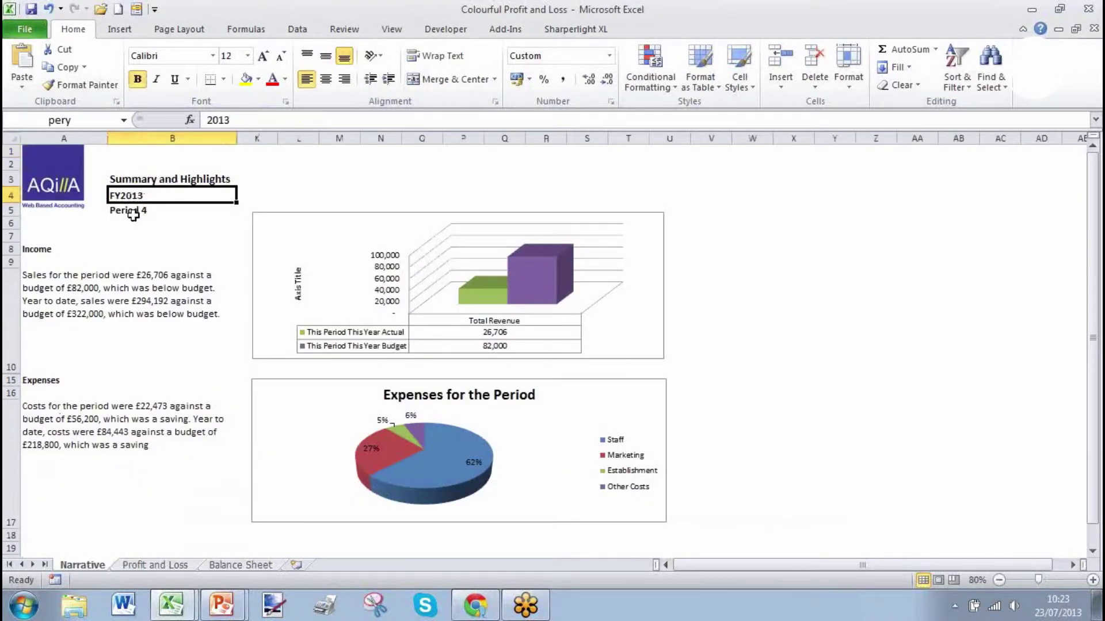
click(133, 211)
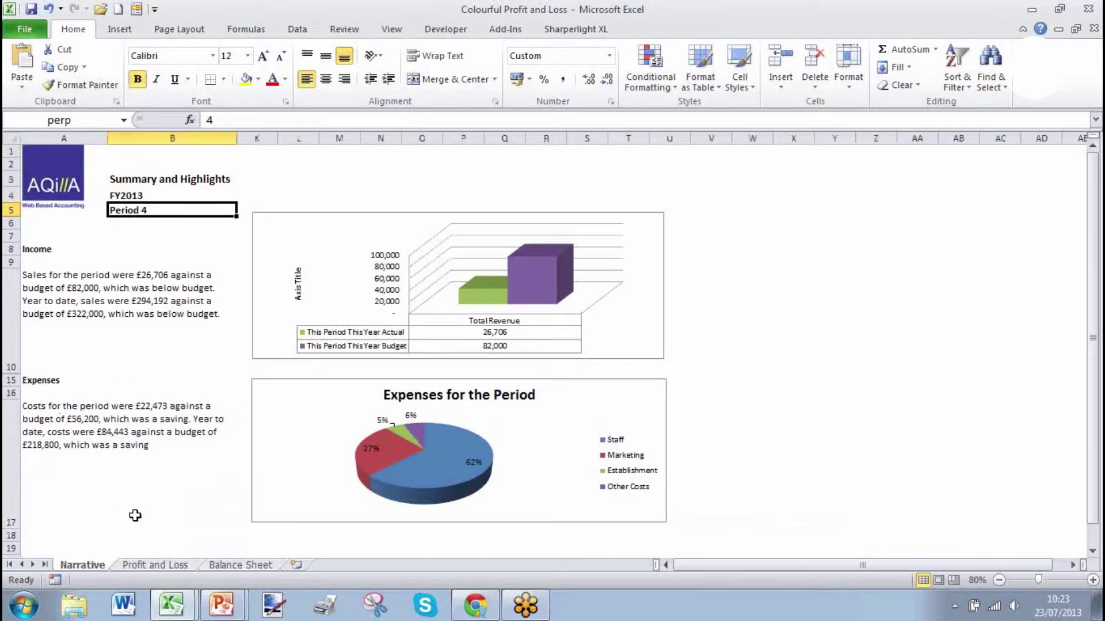
click(165, 568)
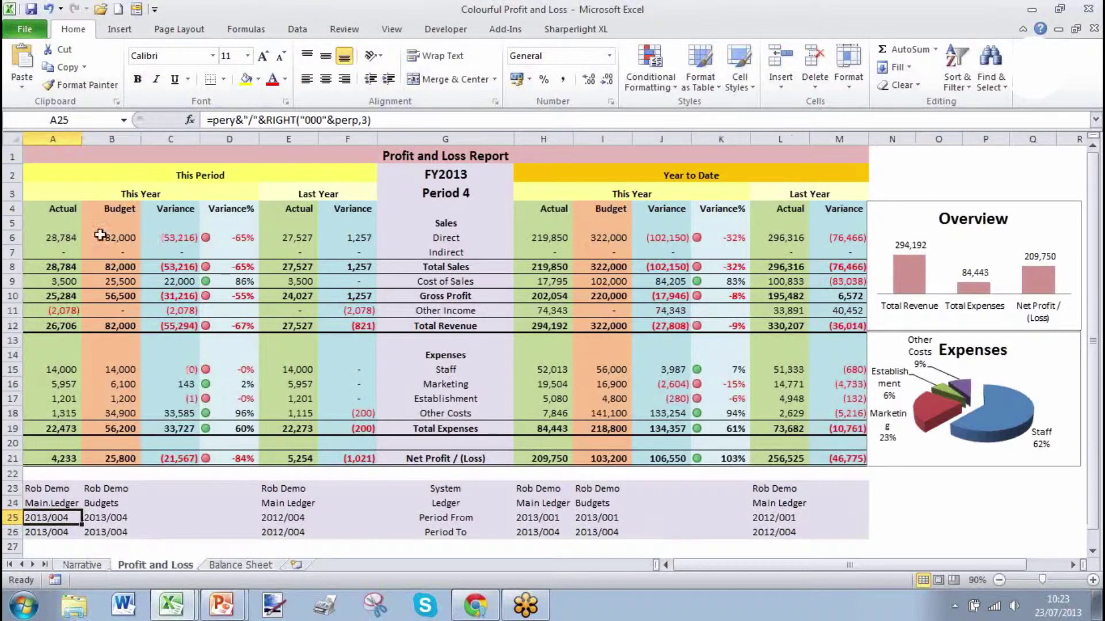
click(57, 240)
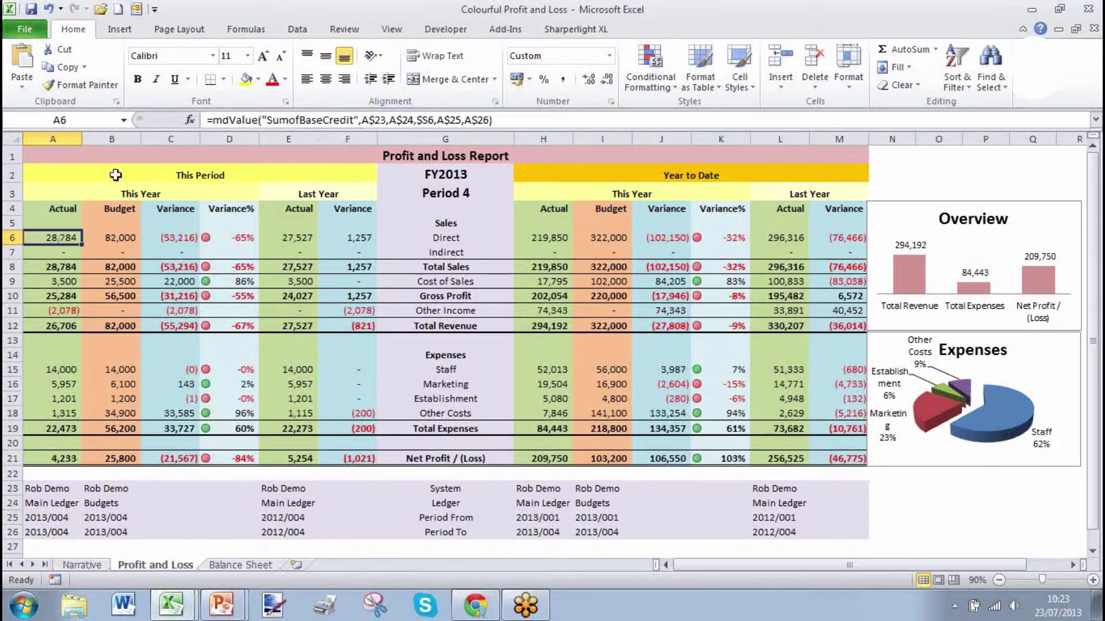
click(374, 121)
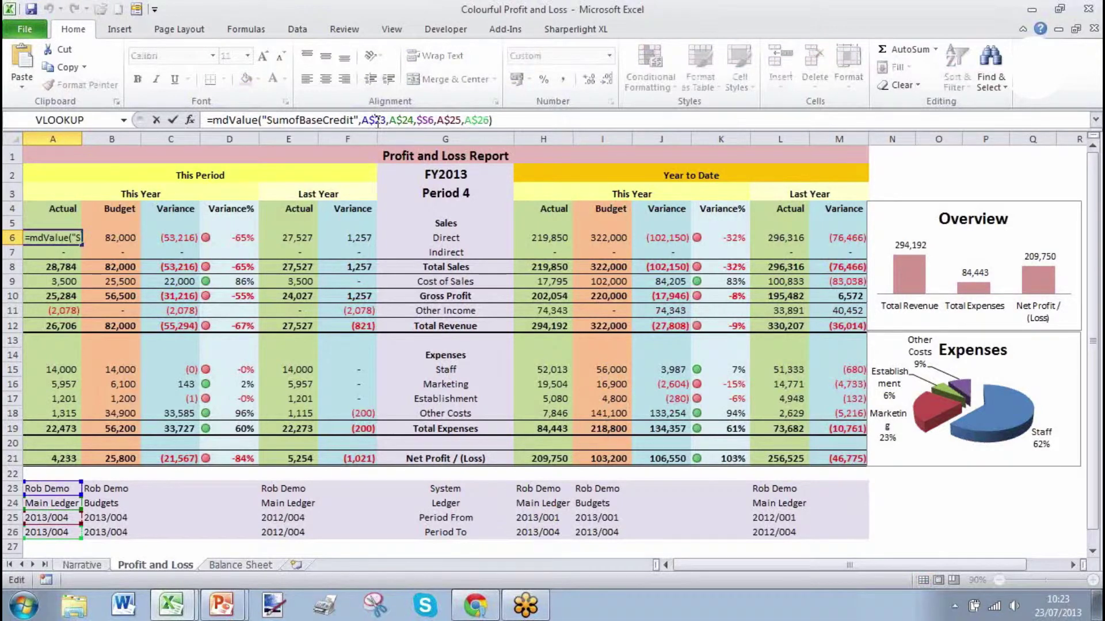
click(403, 121)
click(267, 235)
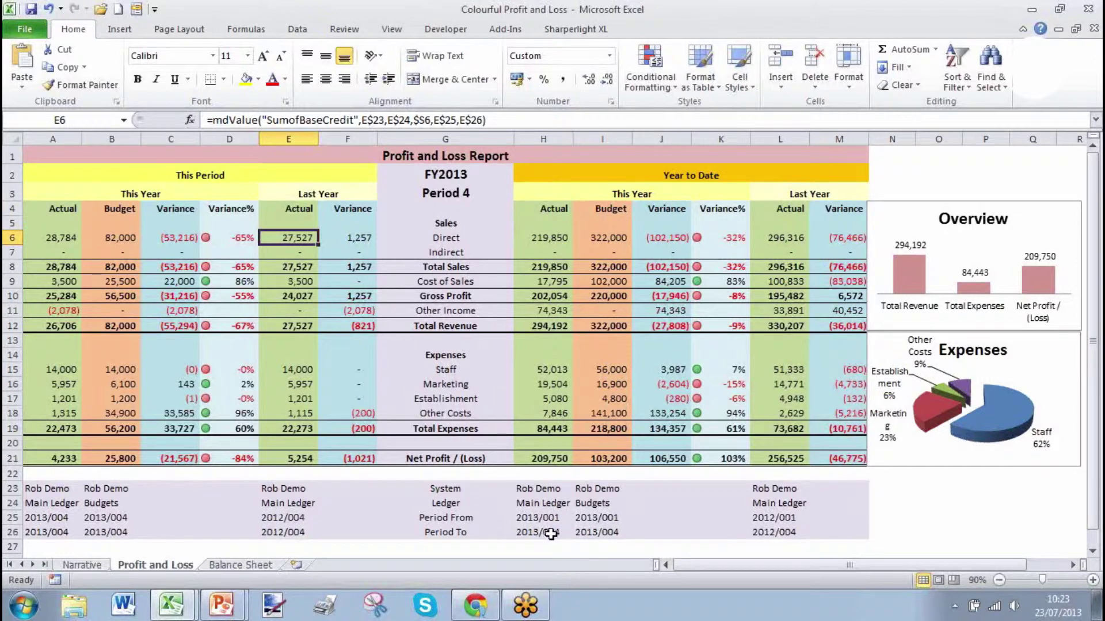
click(561, 238)
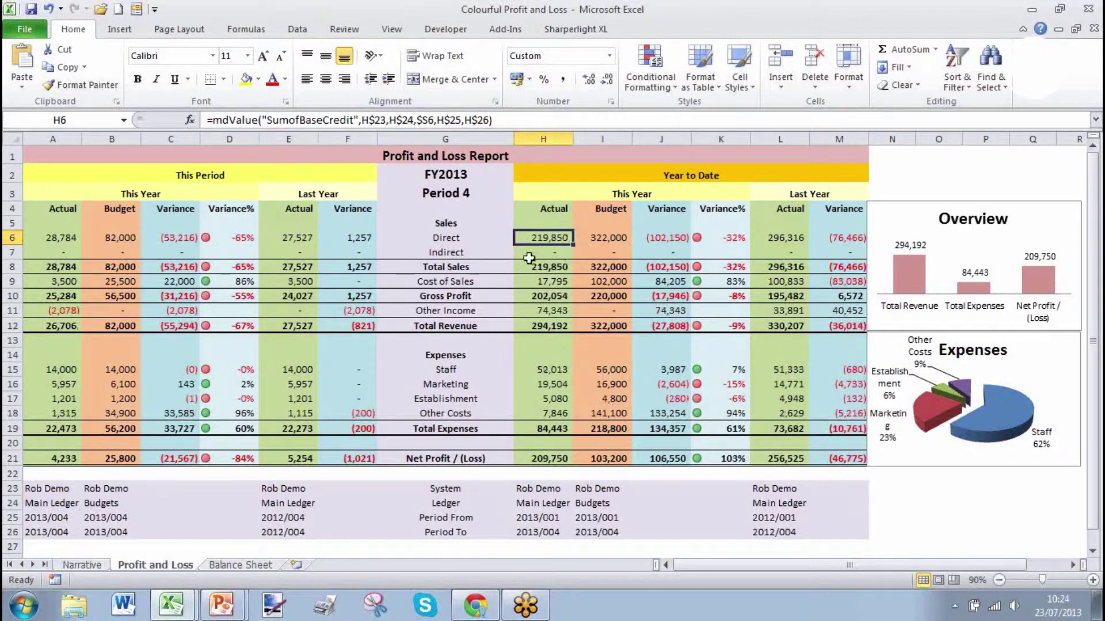
click(45, 238)
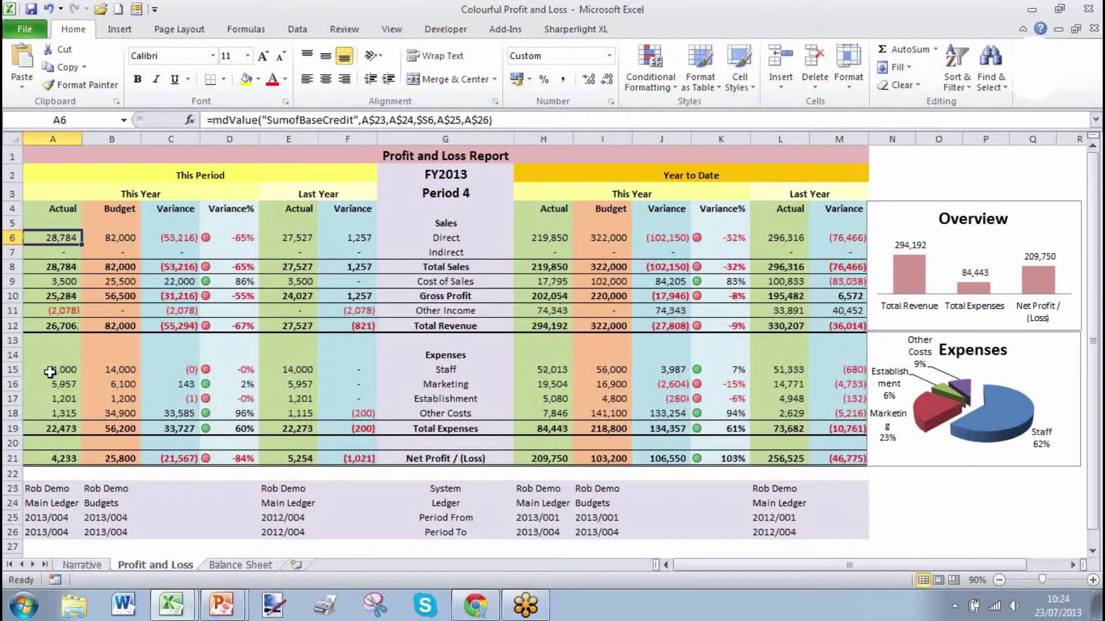
click(50, 371)
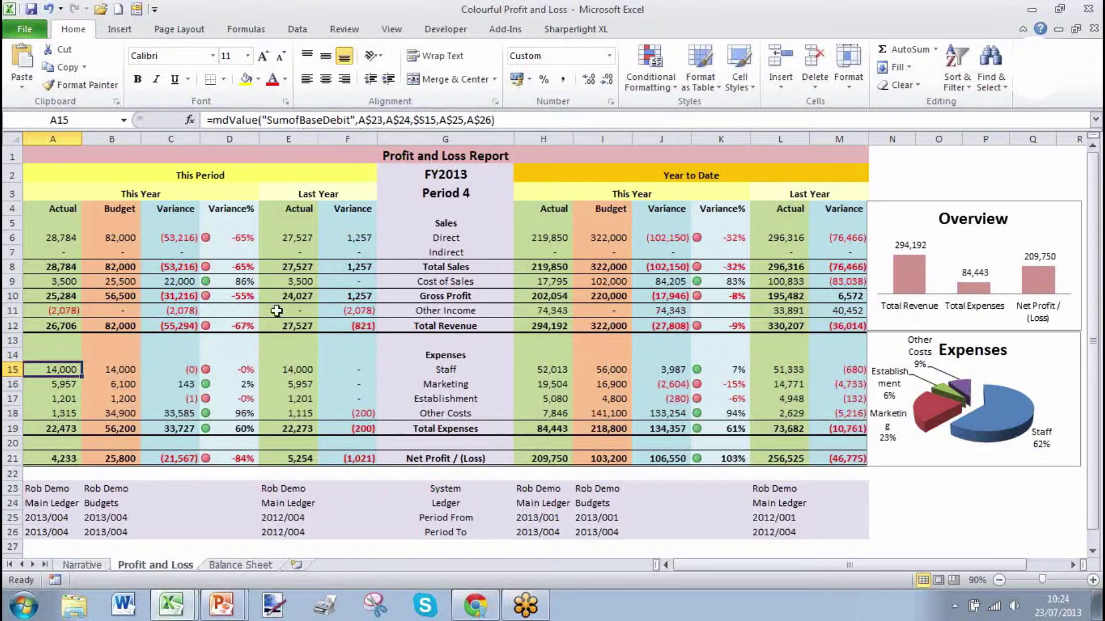
- Autofit Balance Sheet column B, check the C39 and C40 profit formulas, and return to Narrative
click(248, 566)
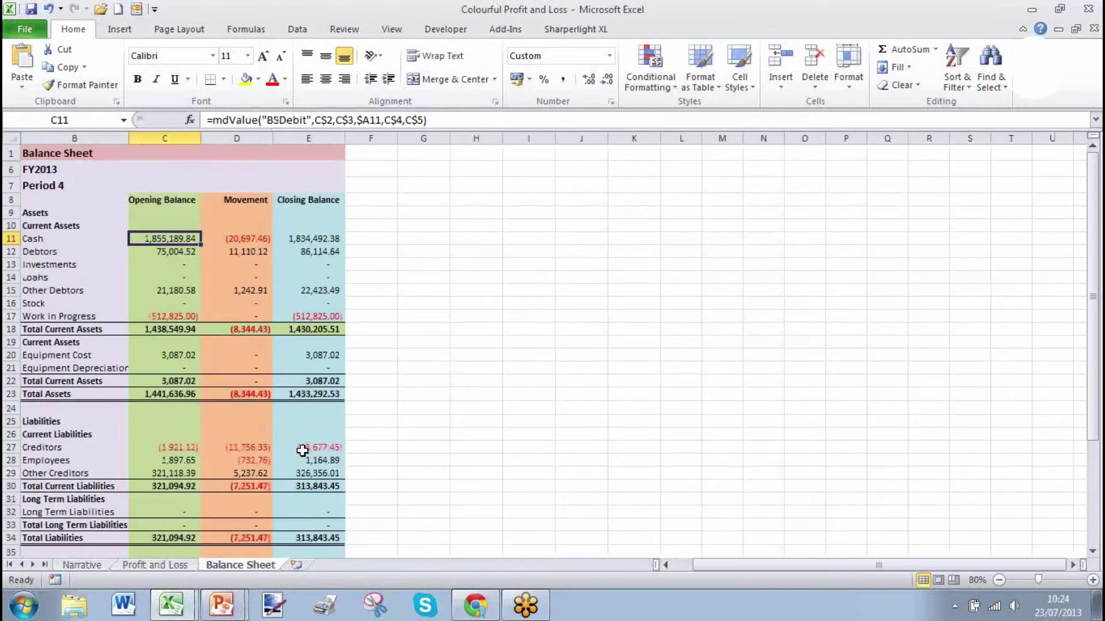
scroll(140, 363, down, 7)
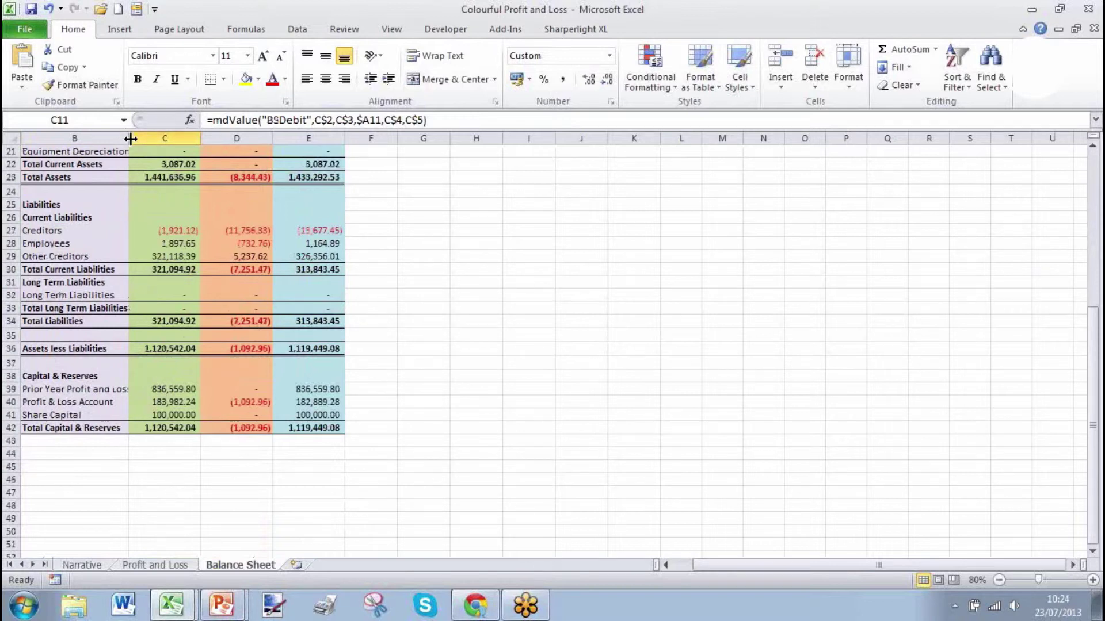
double_click(126, 136)
click(182, 389)
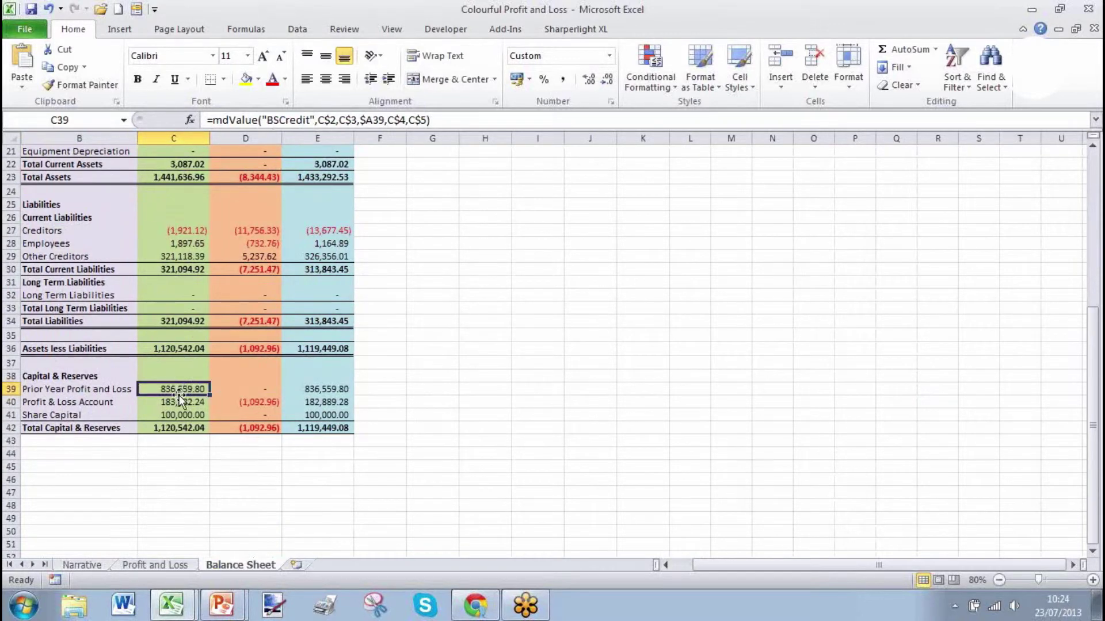
click(178, 401)
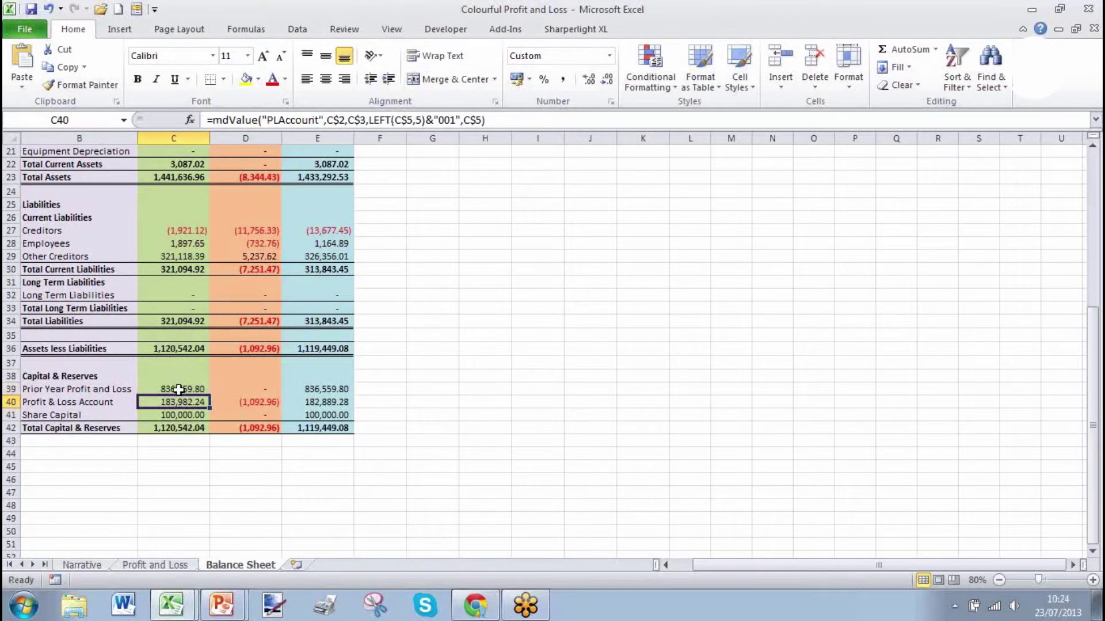
click(178, 389)
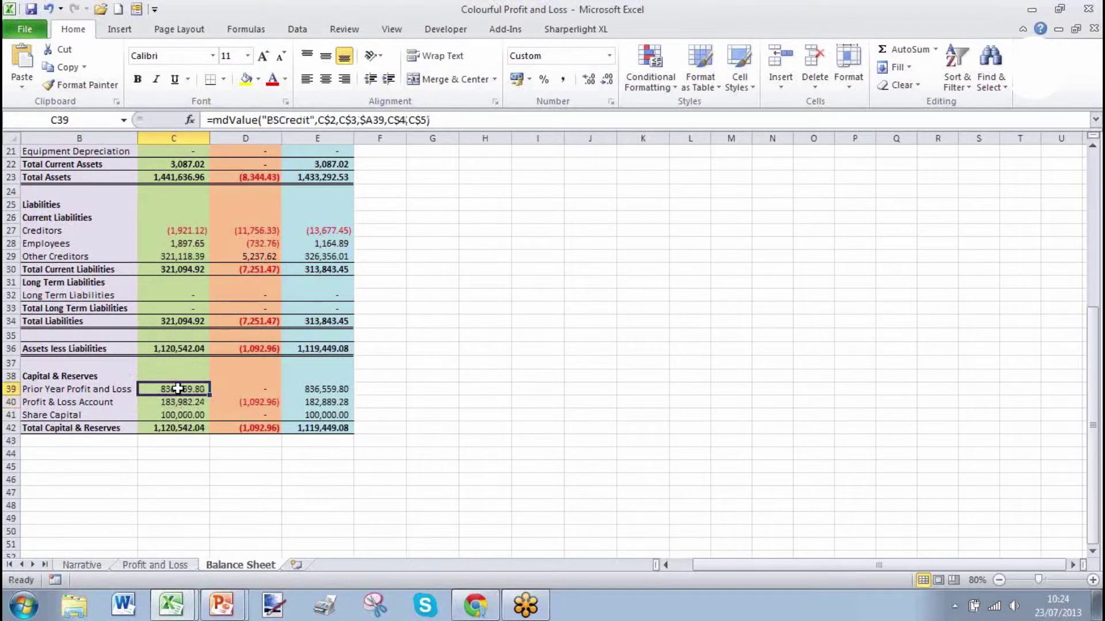
click(87, 567)
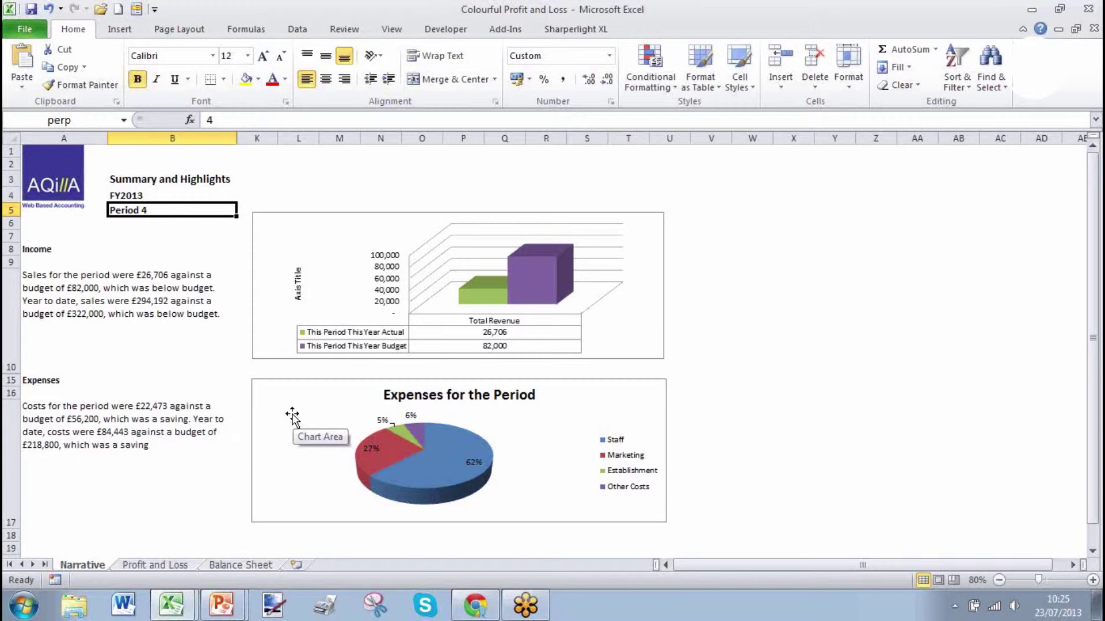
- Show the Sharperlight XL ribbon tab on the Period 4 Narrative sheet
click(544, 31)
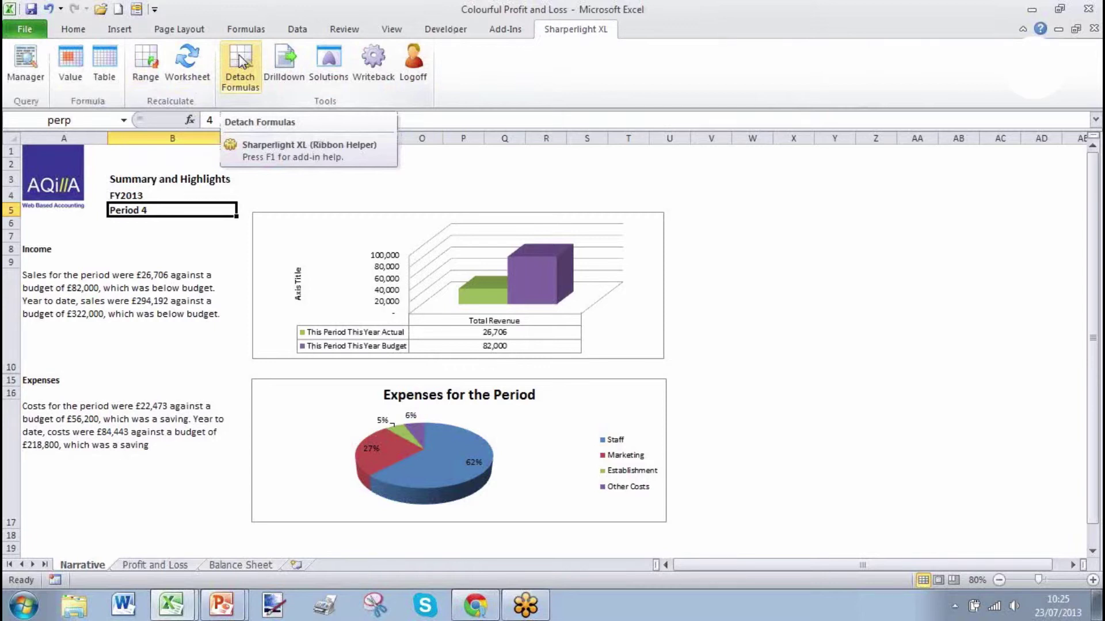
- In Chrome, close the Transaction List and Cost Breakdown drill-down tabs
click(482, 615)
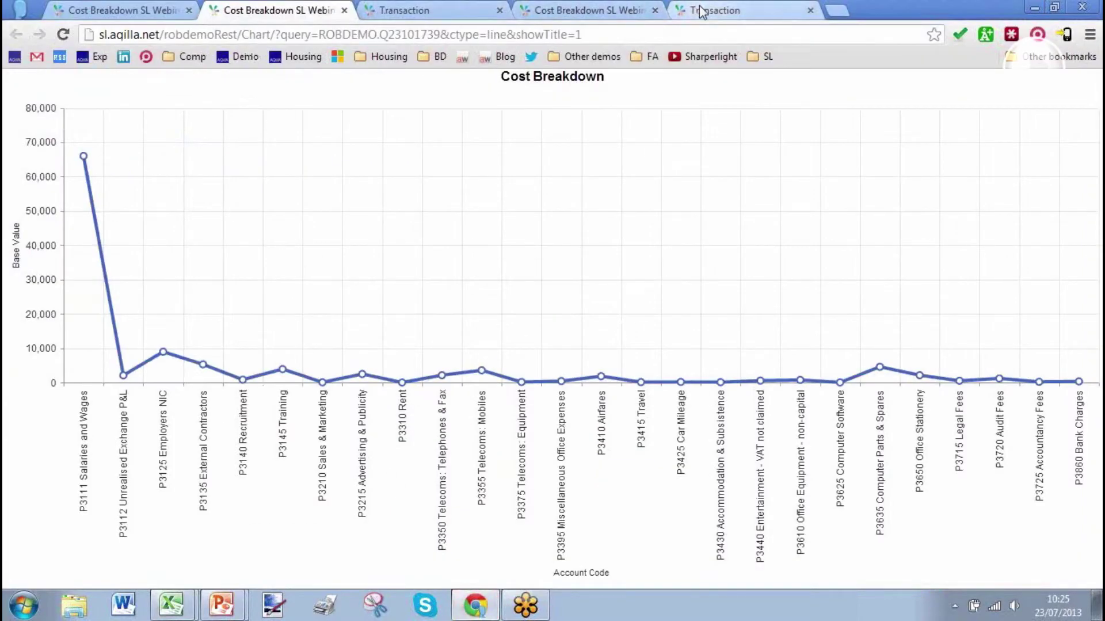
click(402, 12)
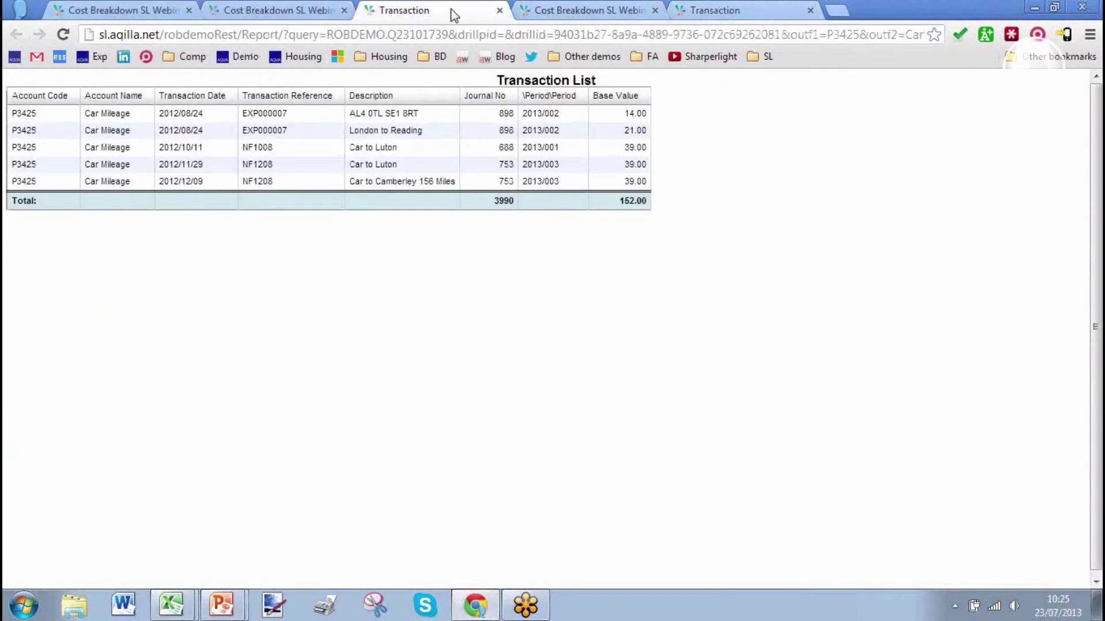
click(500, 11)
click(499, 11)
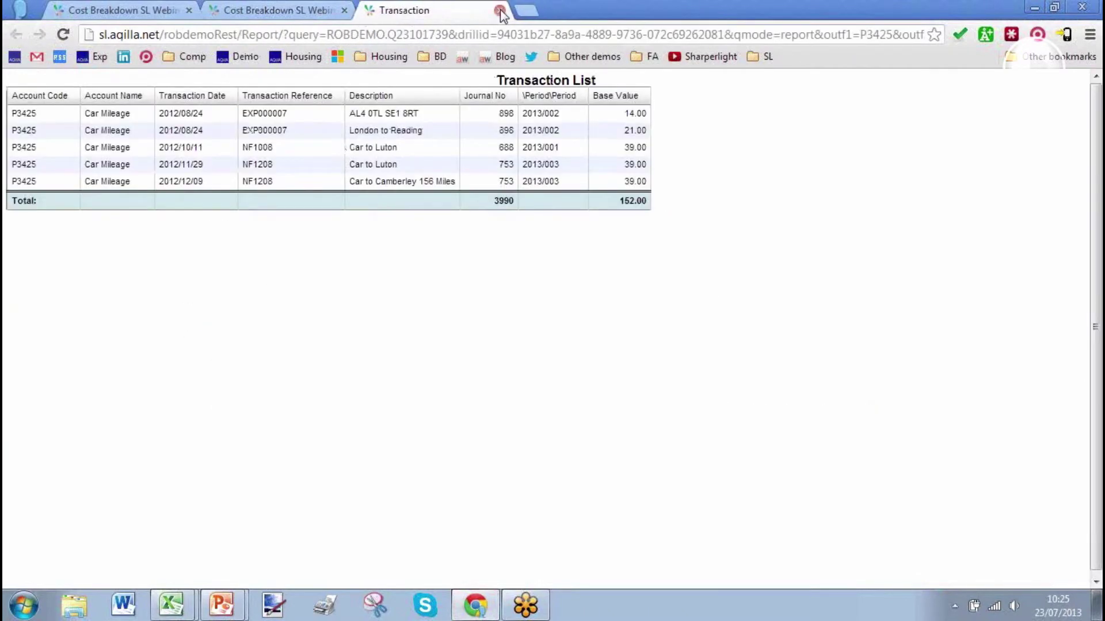
click(499, 10)
click(345, 11)
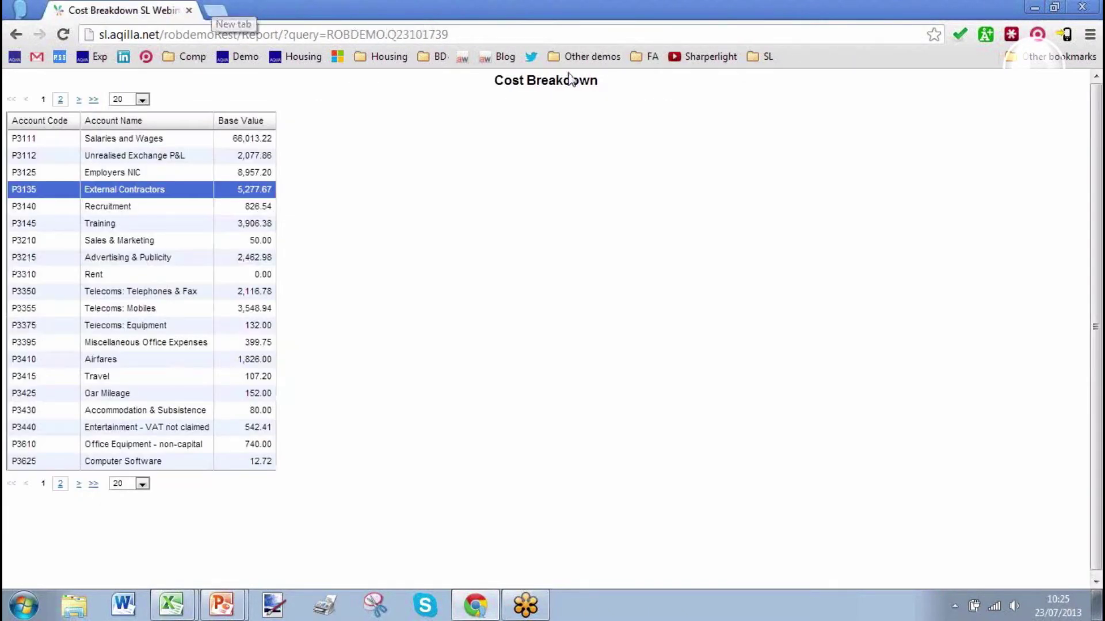
- Open the Aqilla Dashboard bookmark and scroll through its Debtors, Profit and Loss and Cost Breakdown panels
click(754, 58)
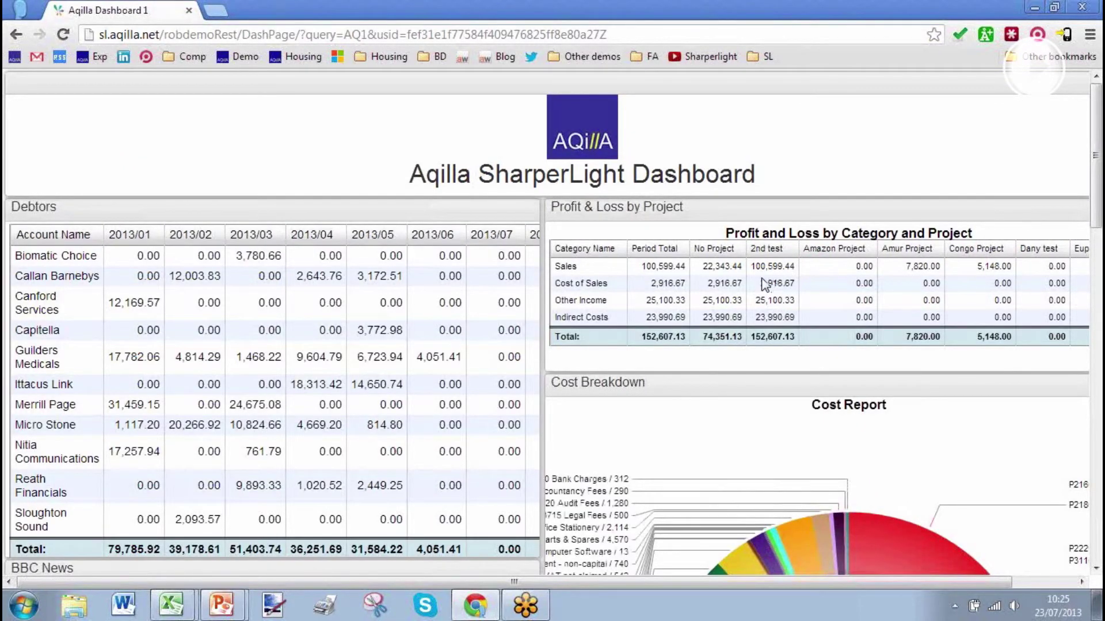
scroll(764, 285, down, 7)
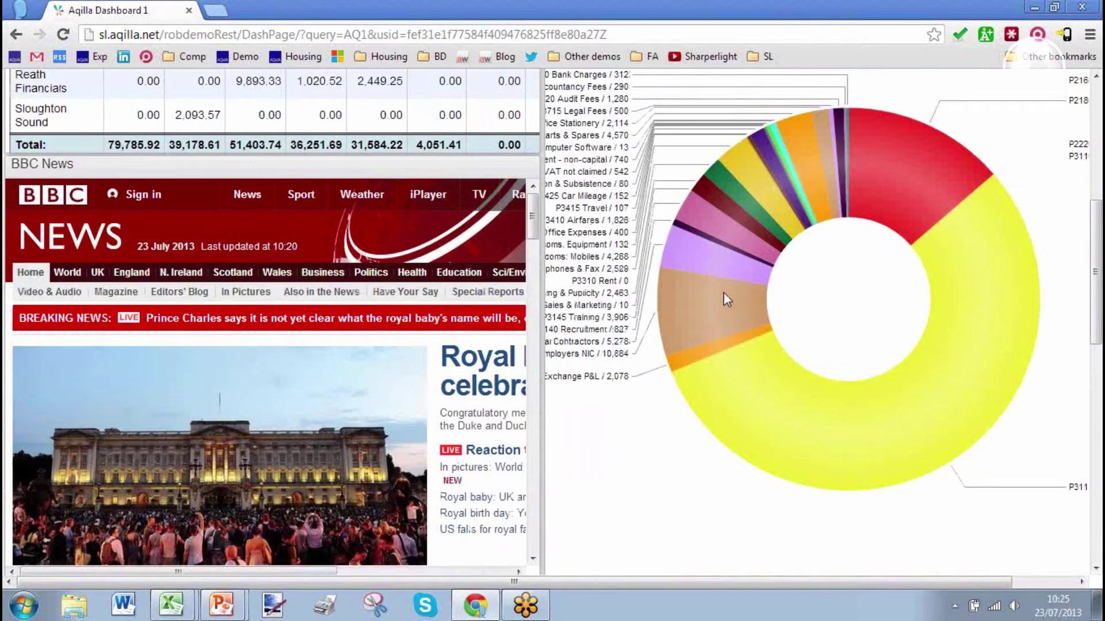
scroll(487, 352, up, 6)
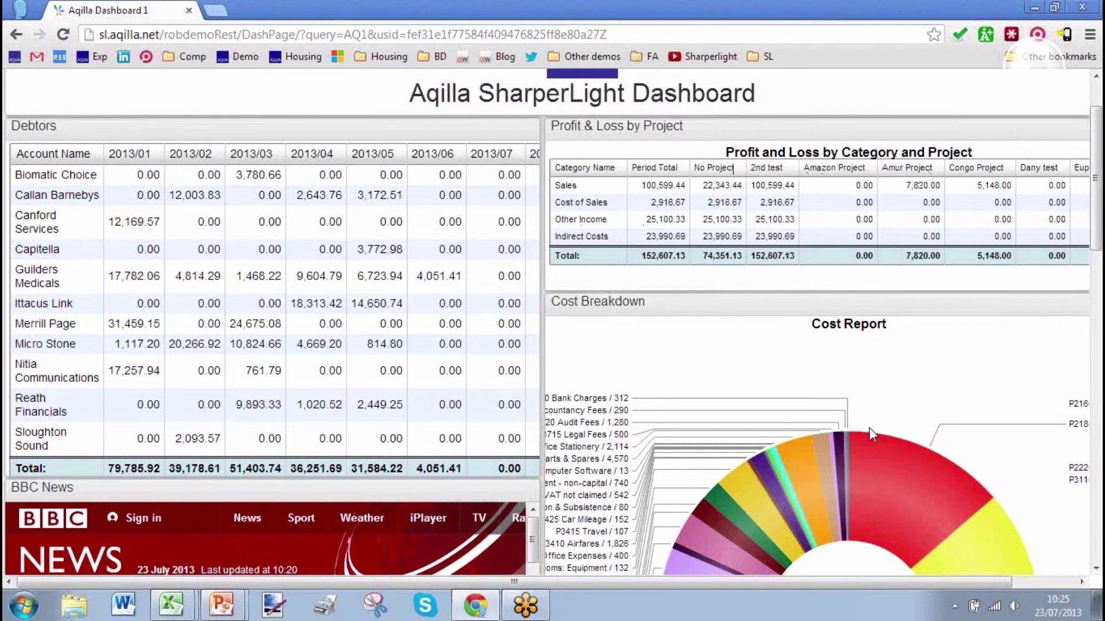
scroll(868, 427, down, 3)
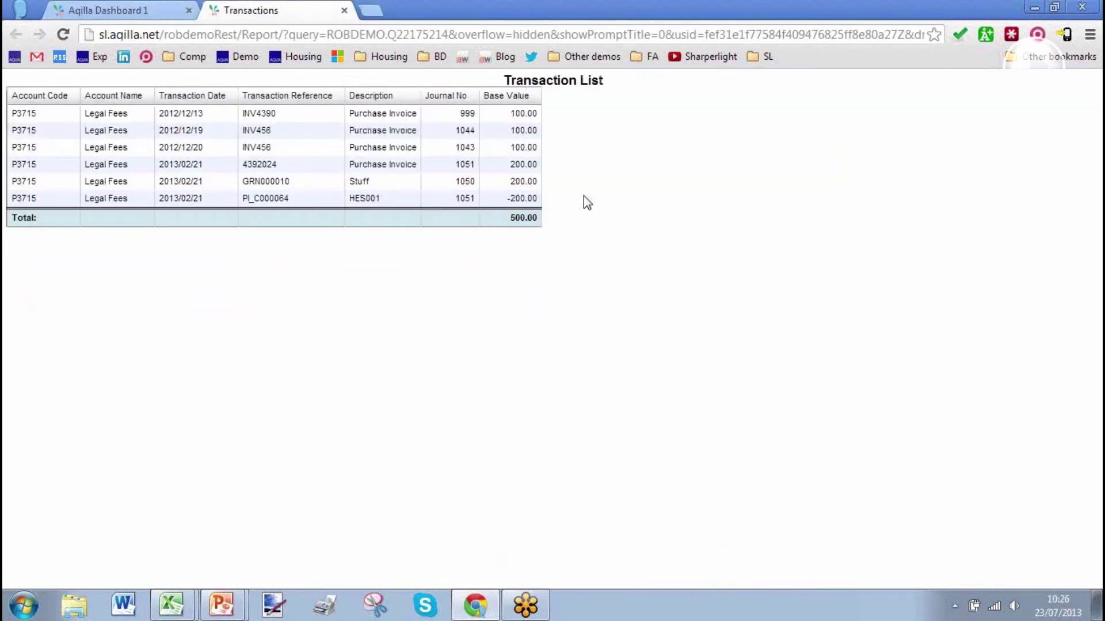
click(344, 10)
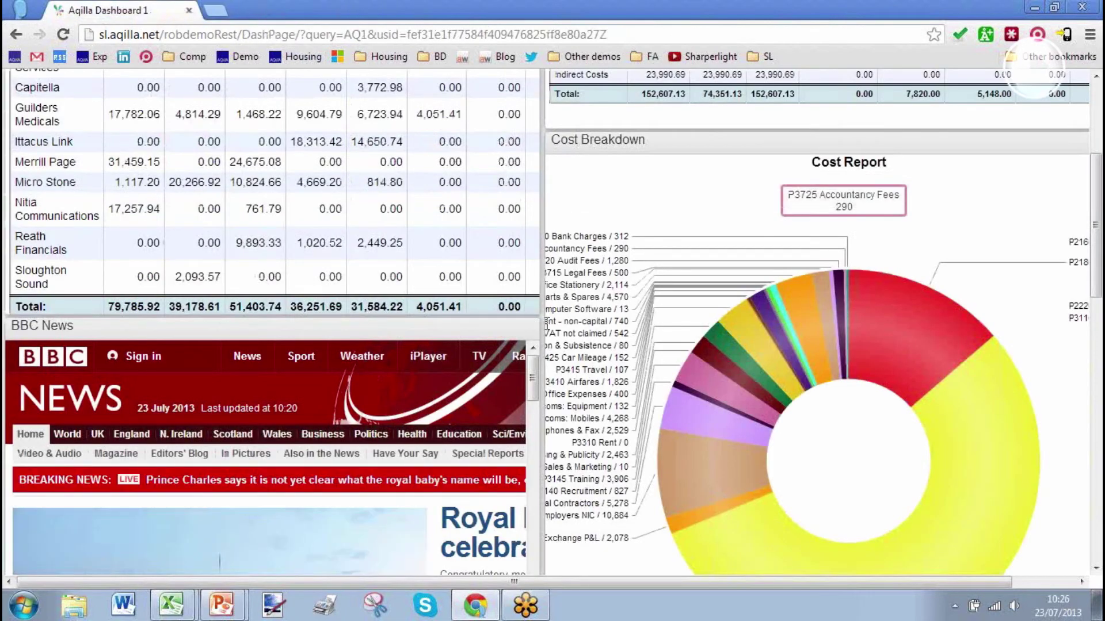
scroll(638, 249, up, 5)
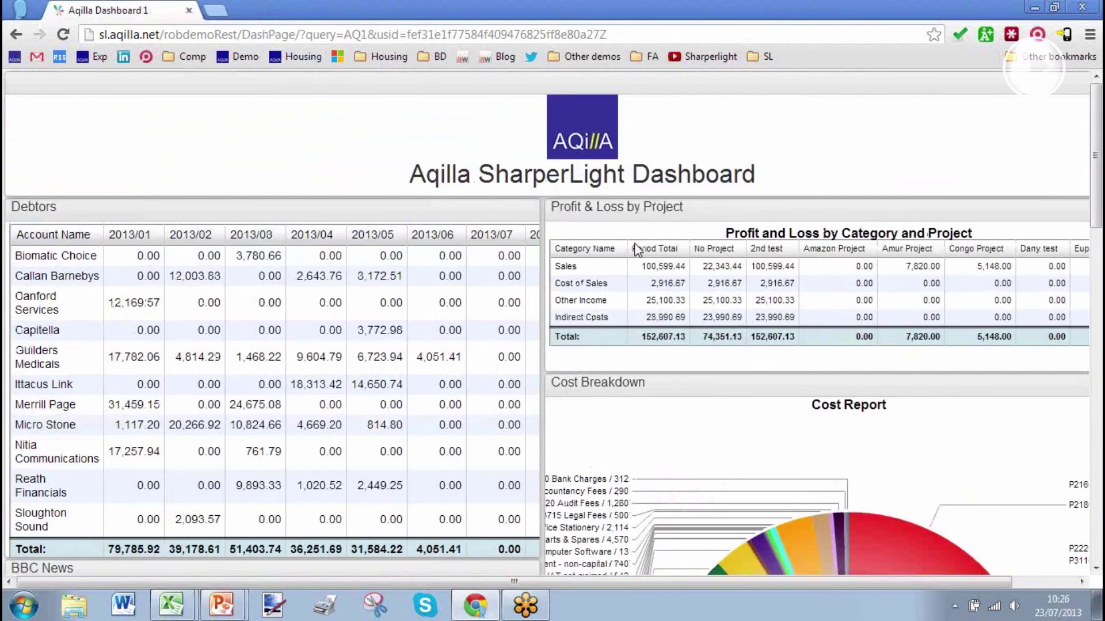